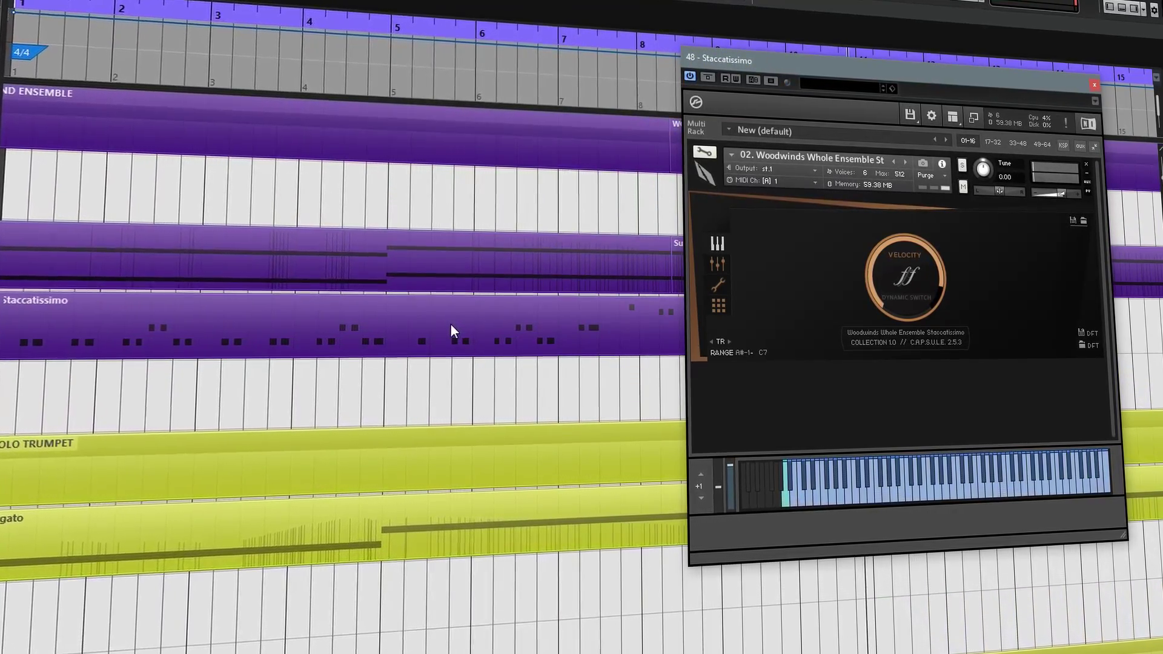
- Select the Staccatissimo MIDI part and scroll through the finished example project
left_click(451, 324)
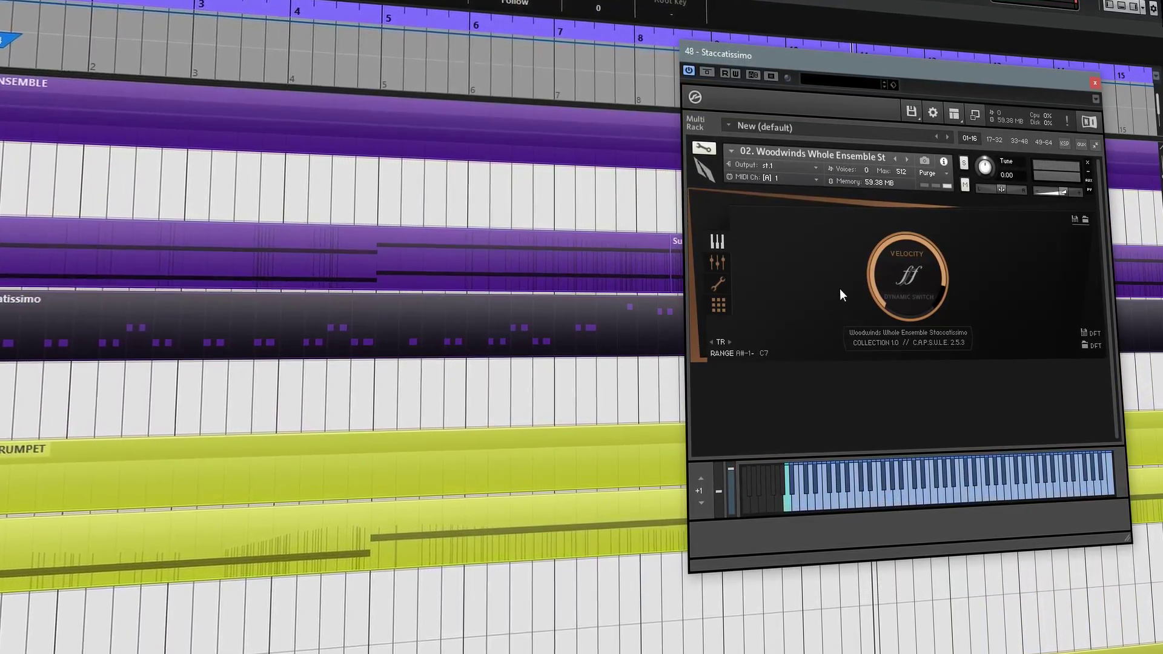
scroll(504, 312, "down", 5)
scroll(537, 340, "up", 5)
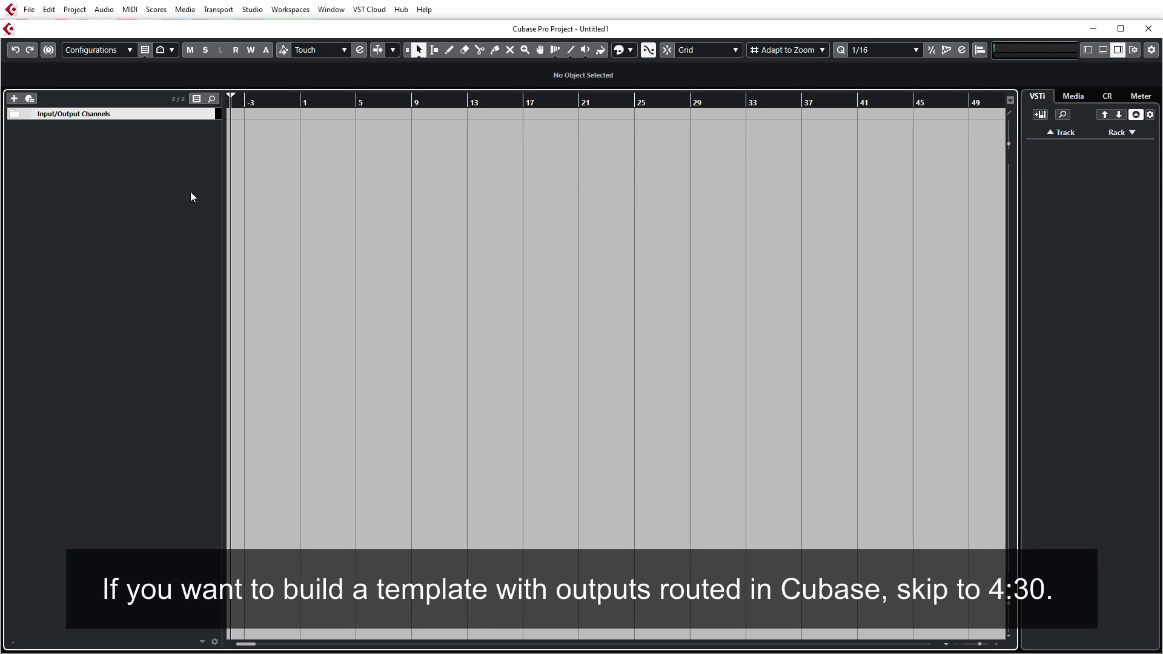
- Add one Kontakt instrument track with Stereo Out and a count of 1
right_click(115, 191)
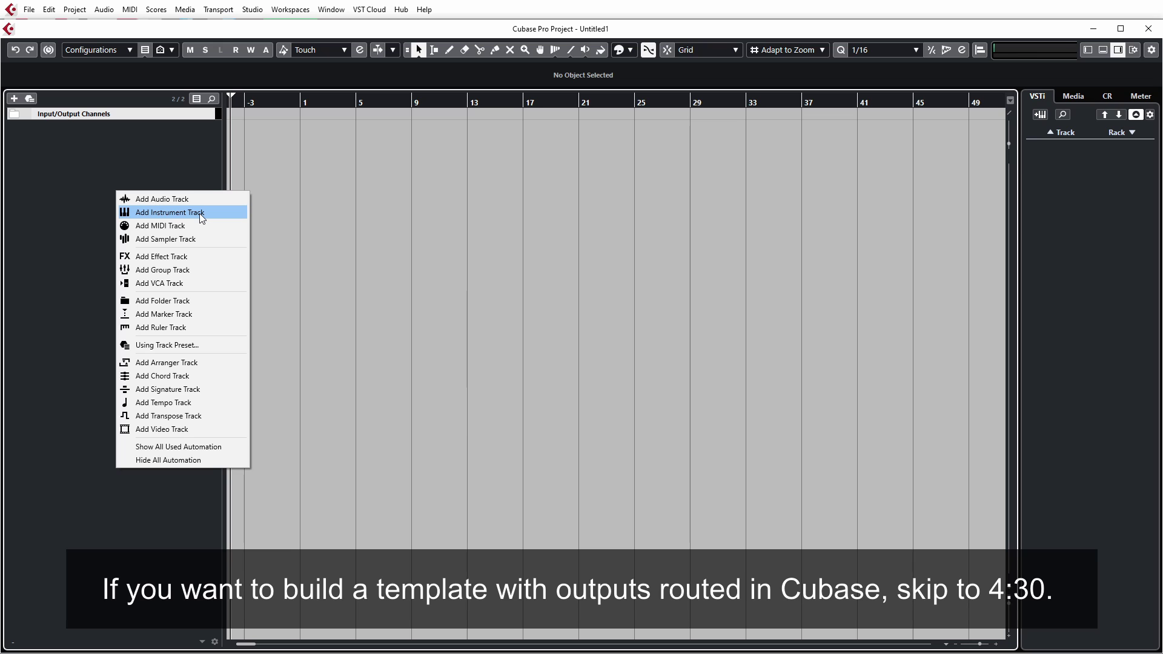
left_click(199, 213)
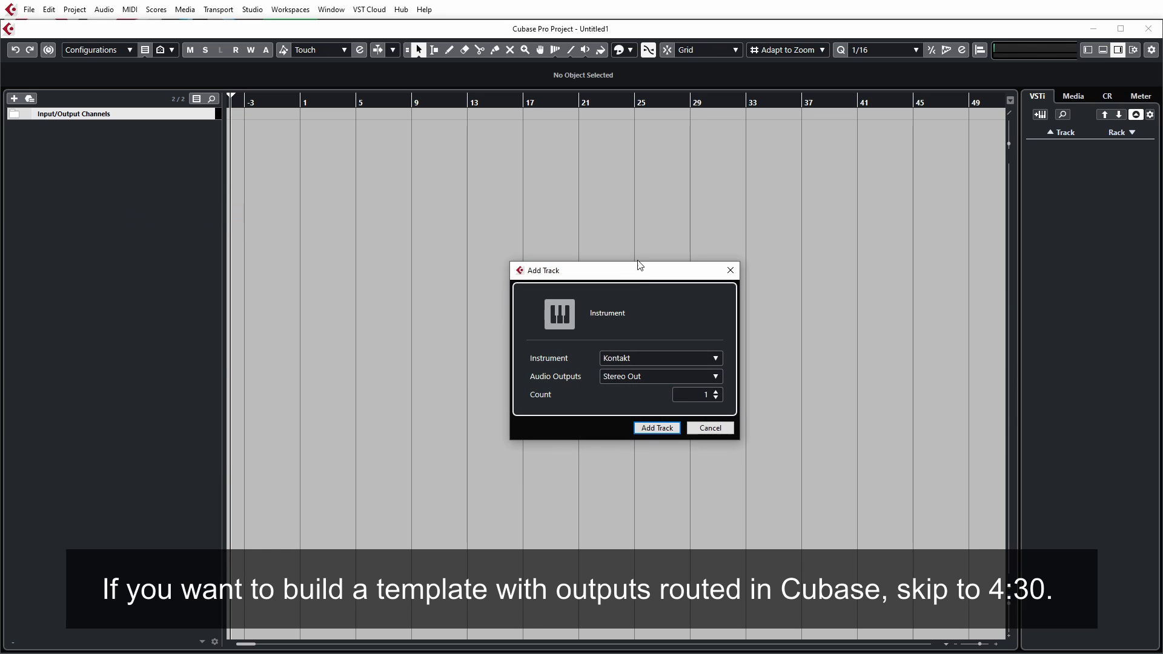
left_click(648, 428)
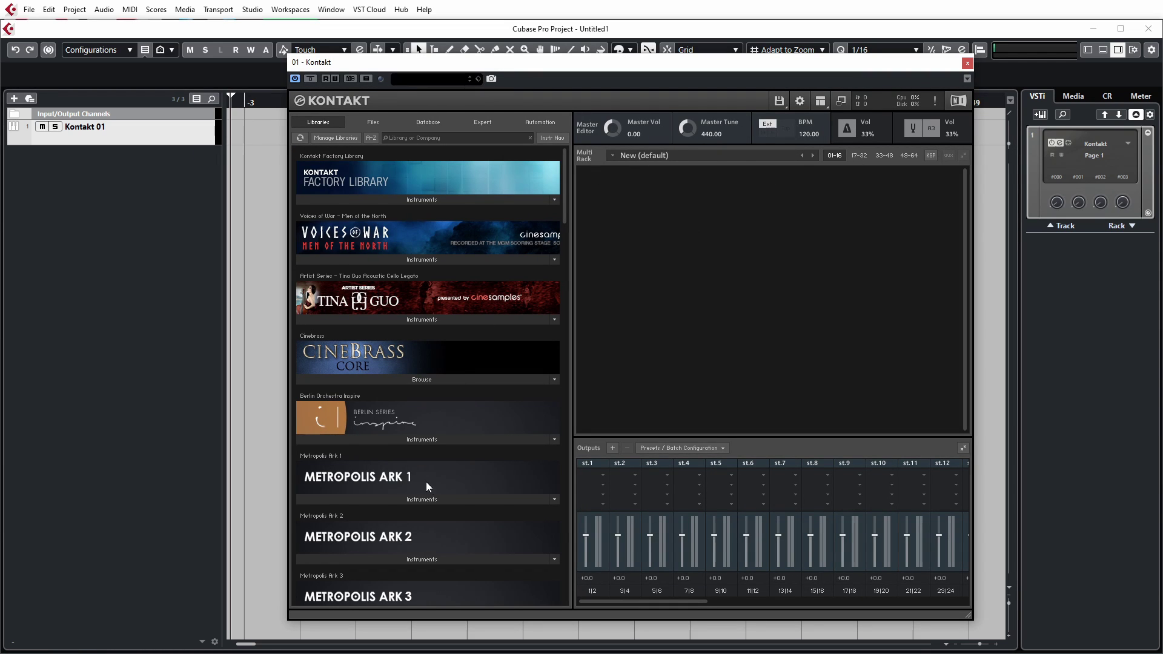
- Load Metropolis Ark 1's 01. Strings High Legato 8va into Kontakt and enable its SRND mic
left_click(423, 499)
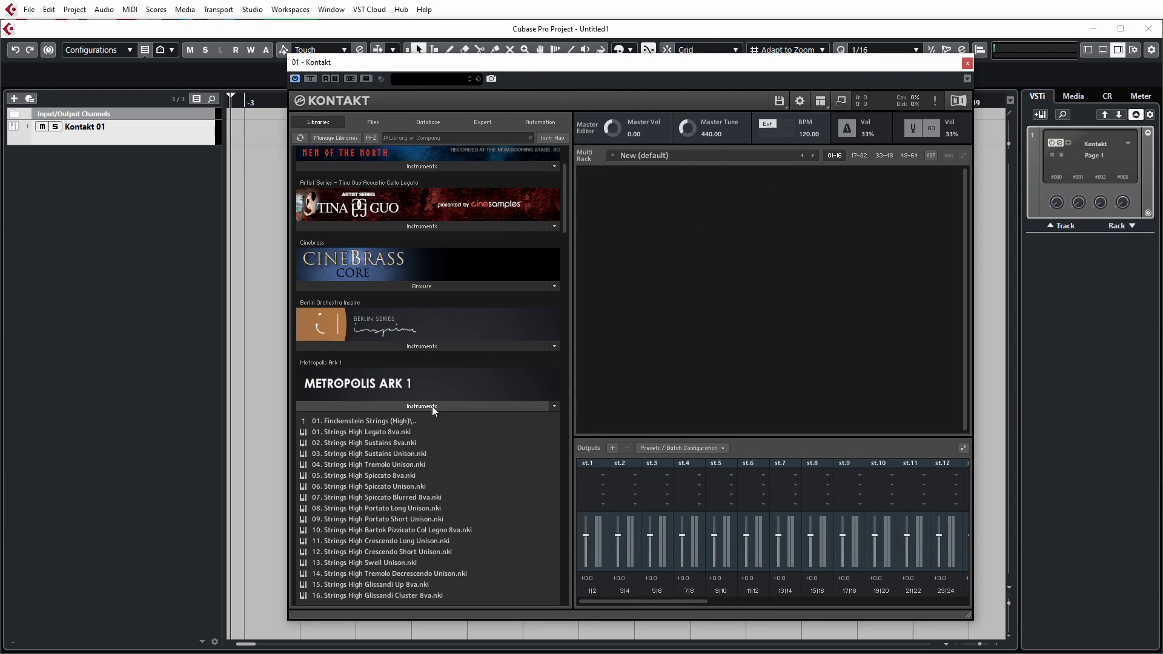
left_click_drag(333, 431, 703, 239)
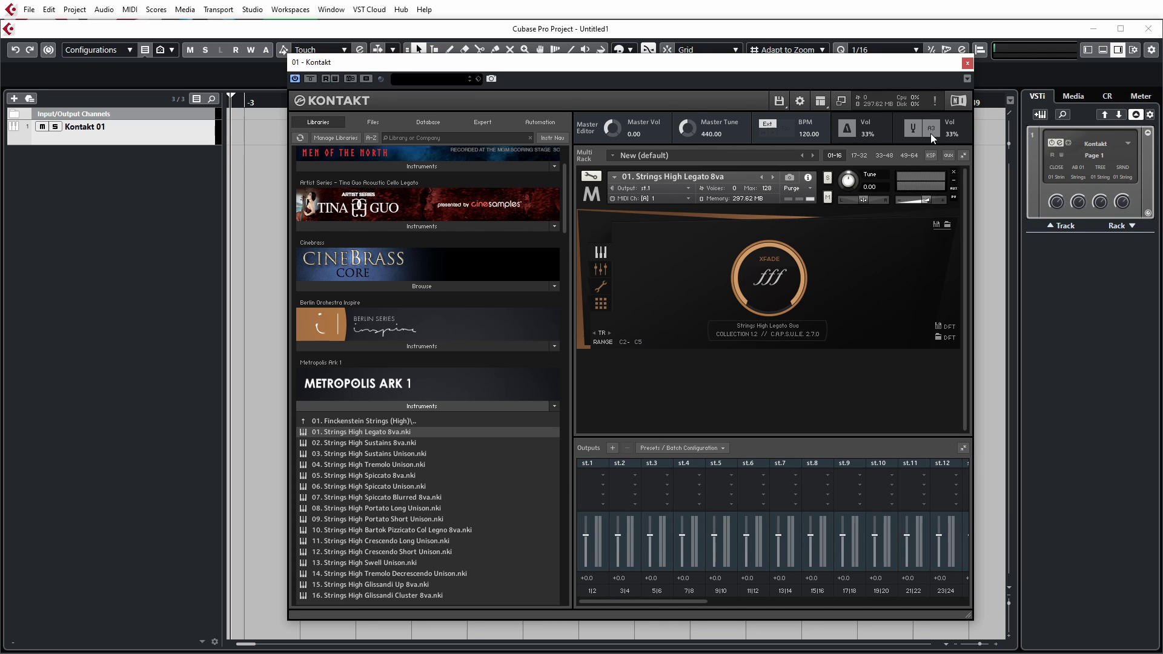
left_click_drag(800, 73, 794, 67)
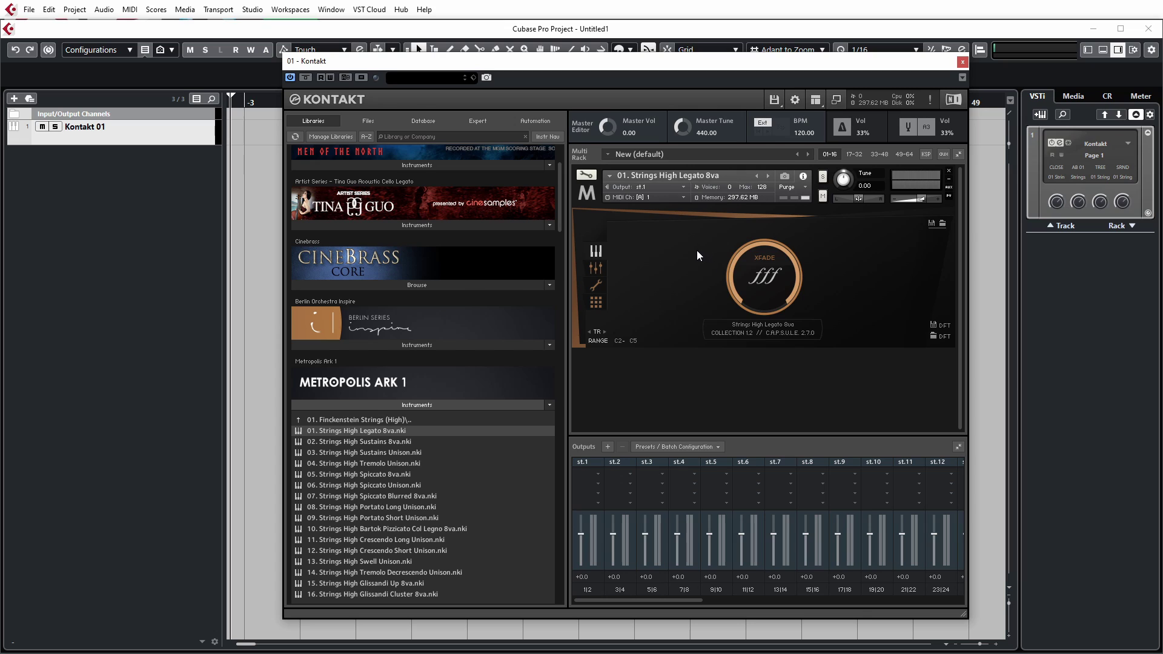
left_click(601, 268)
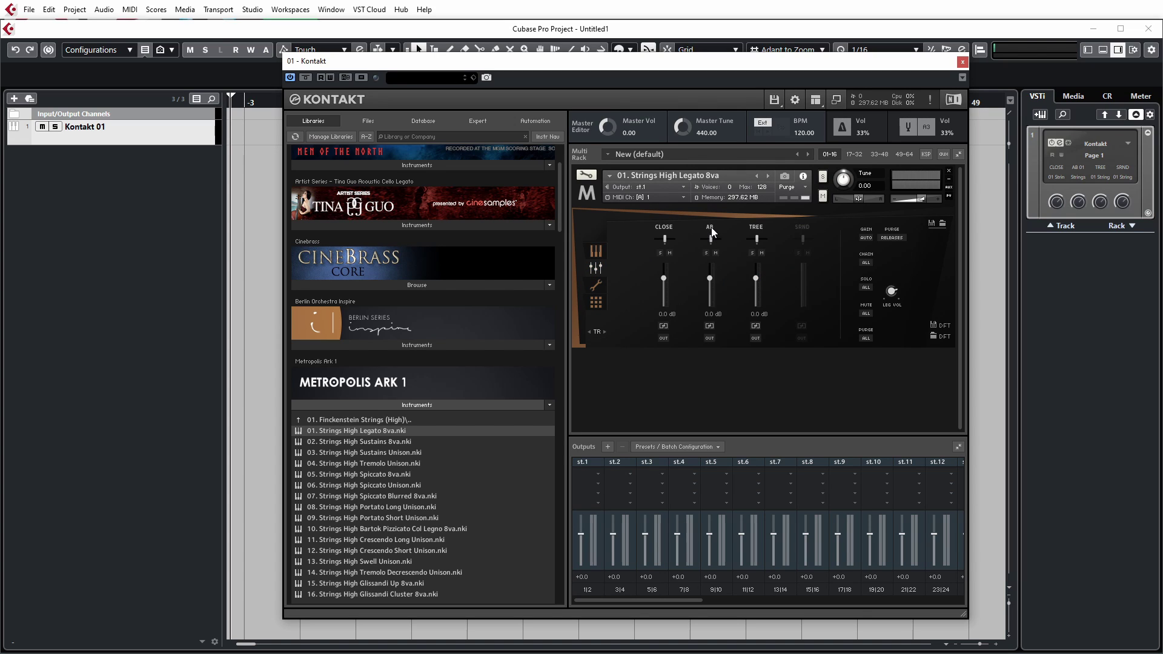
left_click(804, 227)
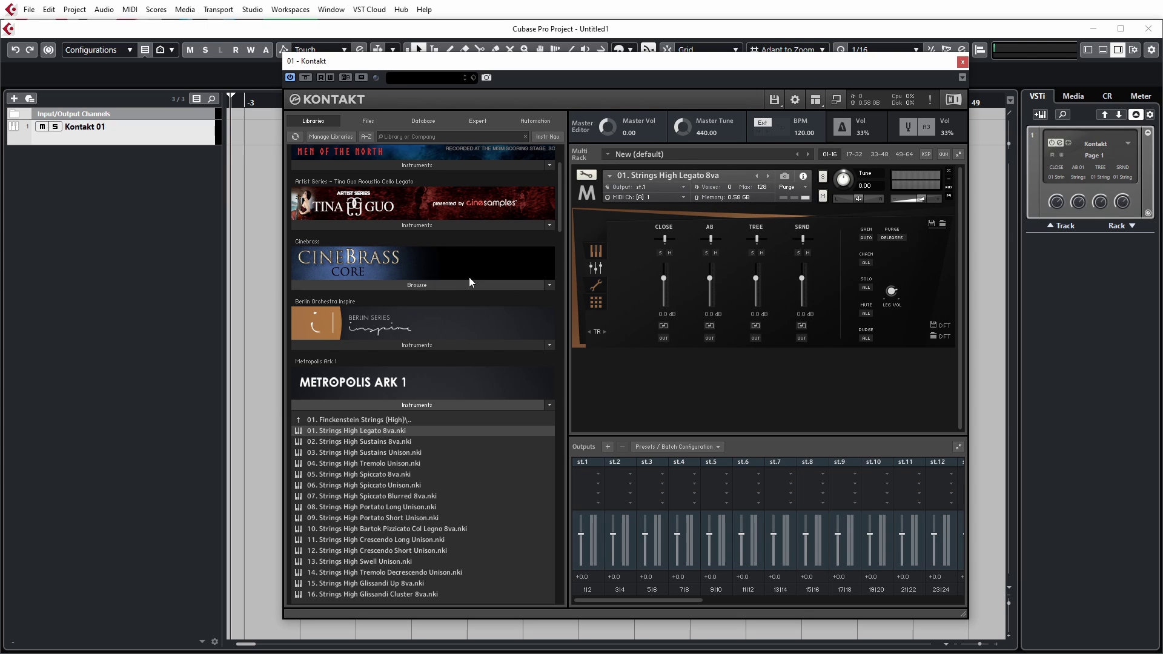
- Lower the CLOSE mic quick control in the Inspector and check its parameter assignment
left_click(963, 62)
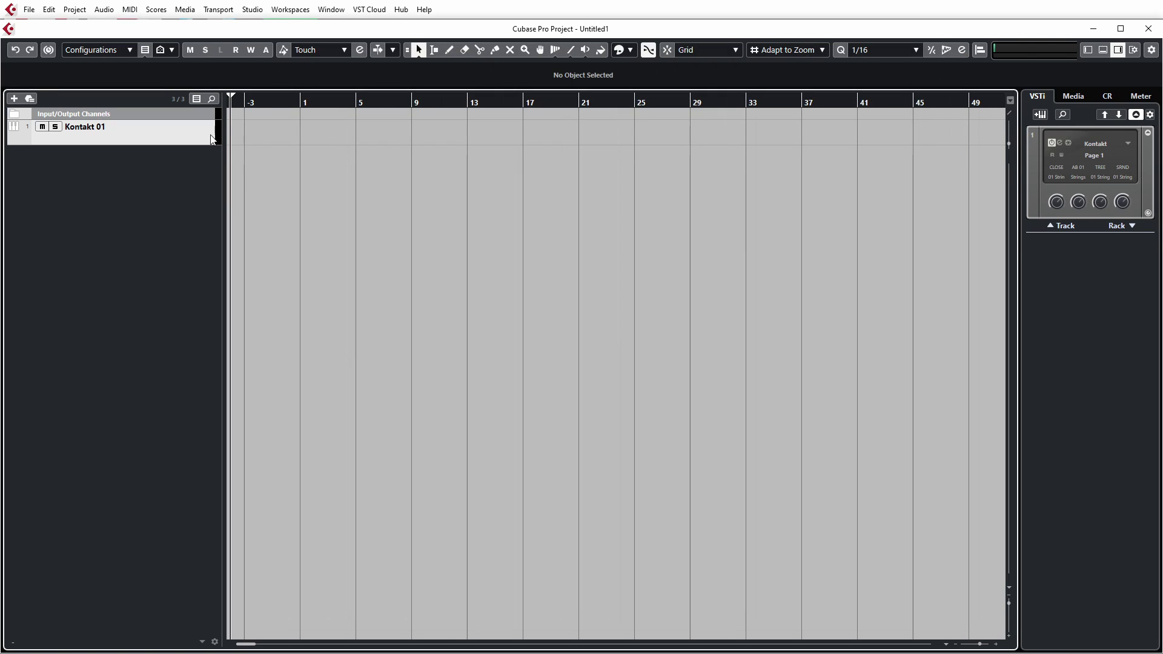
left_click(1087, 51)
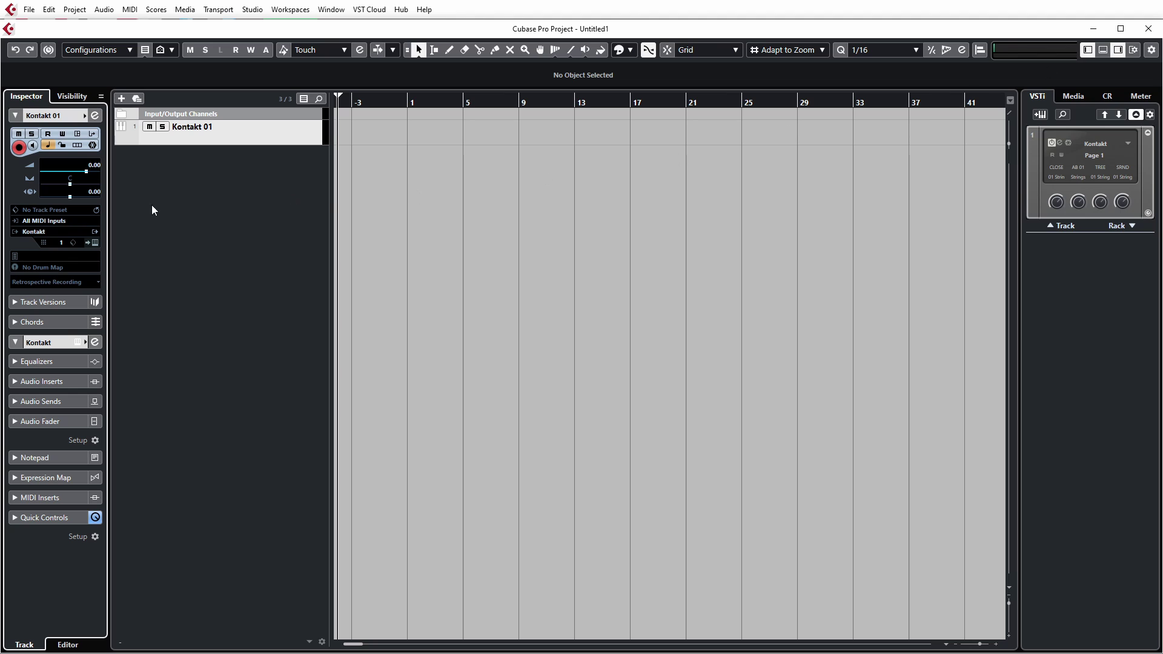
left_click(68, 517)
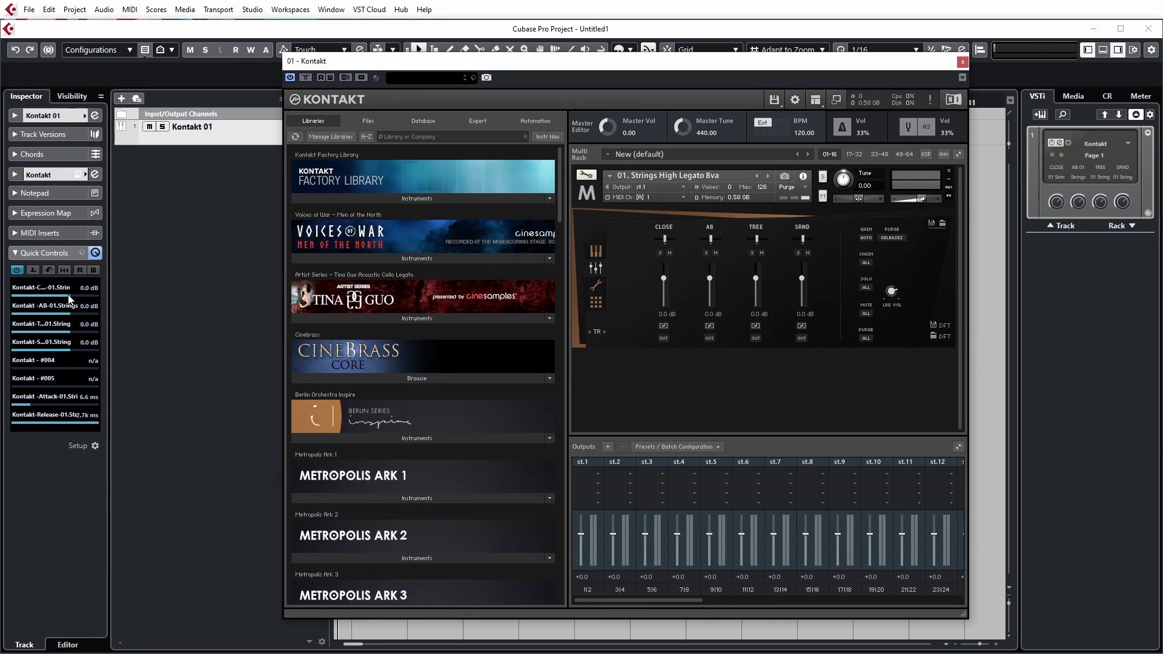
mouse_move(61, 297)
left_mouse_down()
mouse_move(41, 322)
mouse_move(72, 341)
mouse_move(27, 334)
mouse_move(41, 335)
mouse_move(53, 292)
left_mouse_up()
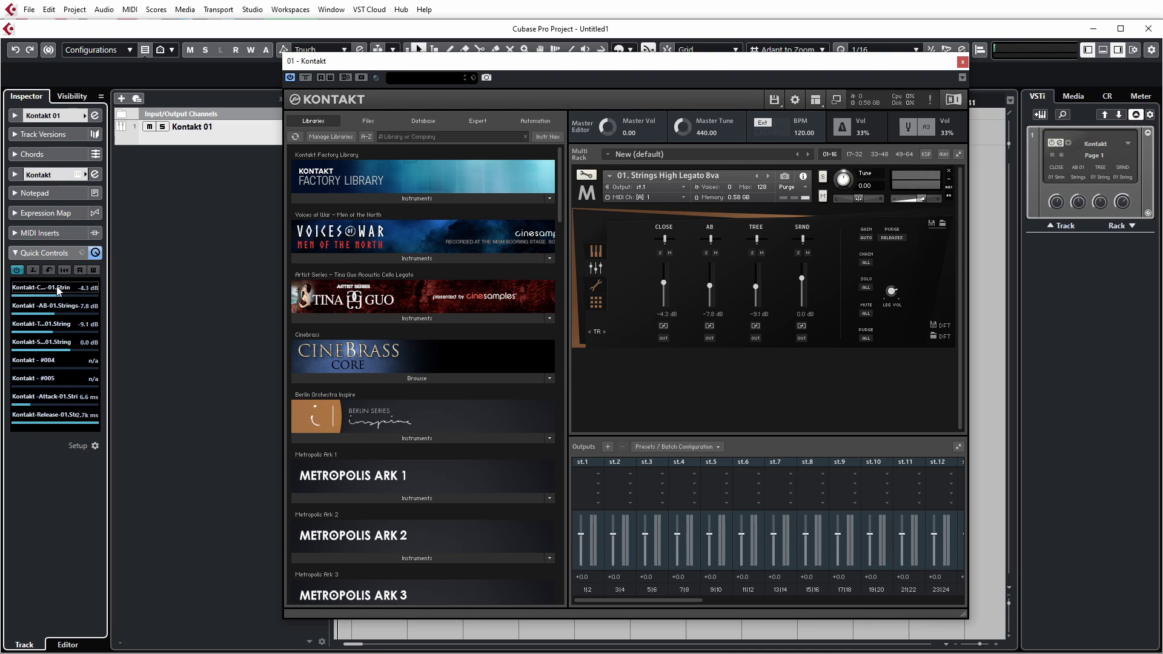
left_click(52, 288)
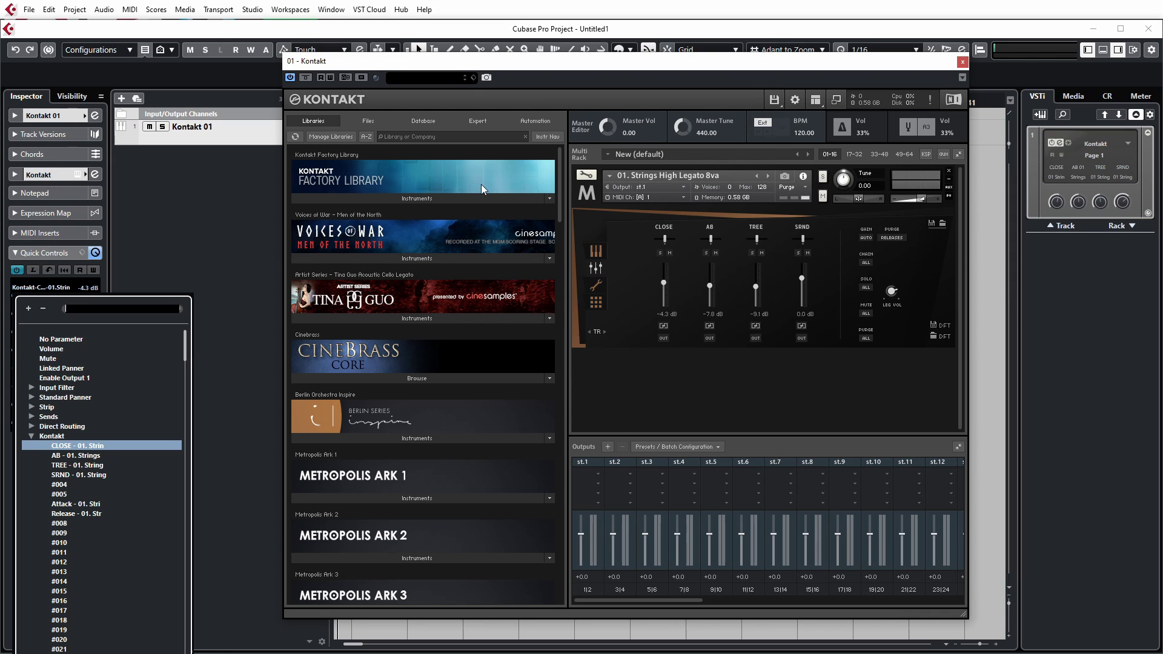
left_click(194, 252)
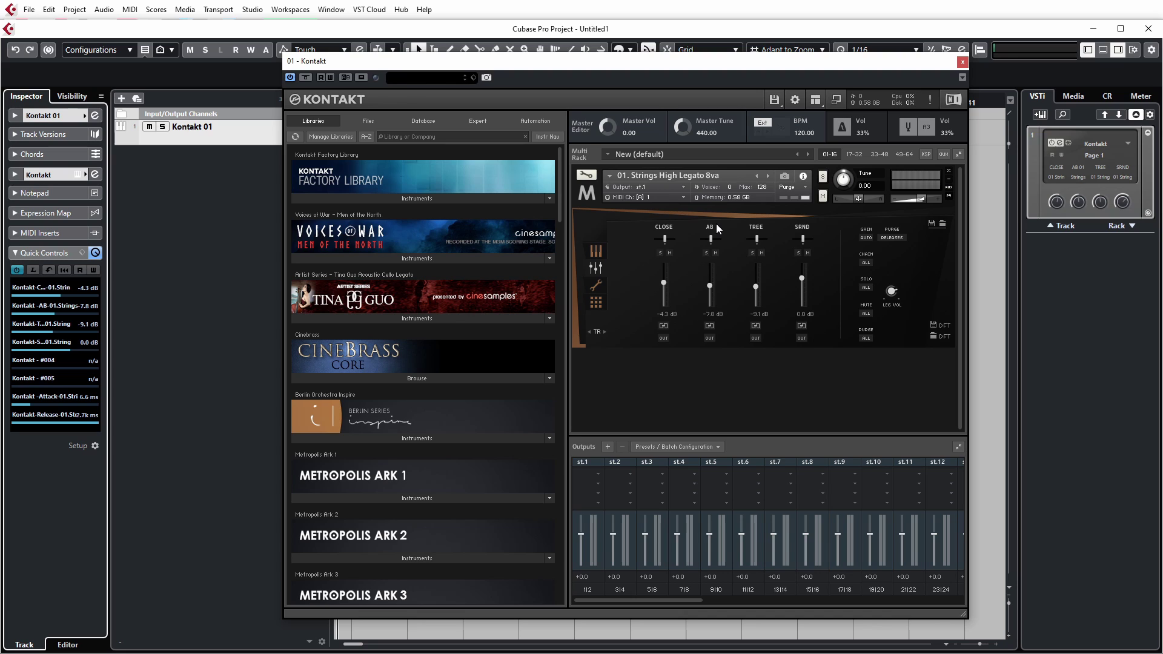
key("ctrl+w")
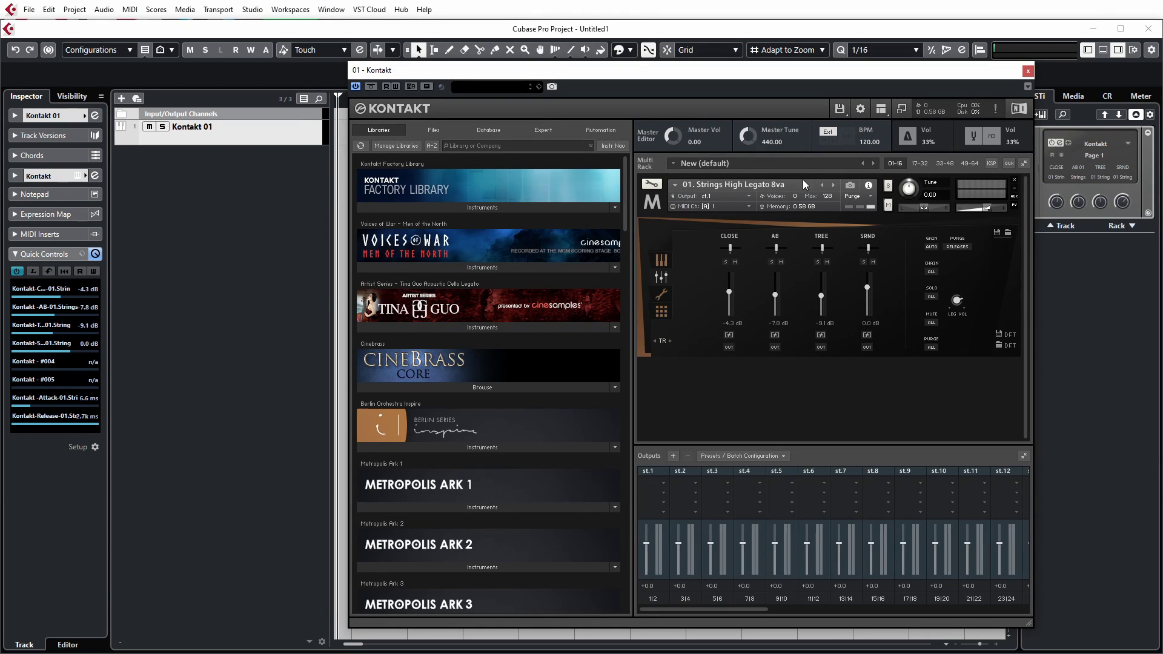
- Rename the track '01. Strings High Legato 8va' using the name copied from Kontakt
left_click_drag(786, 184, 701, 193)
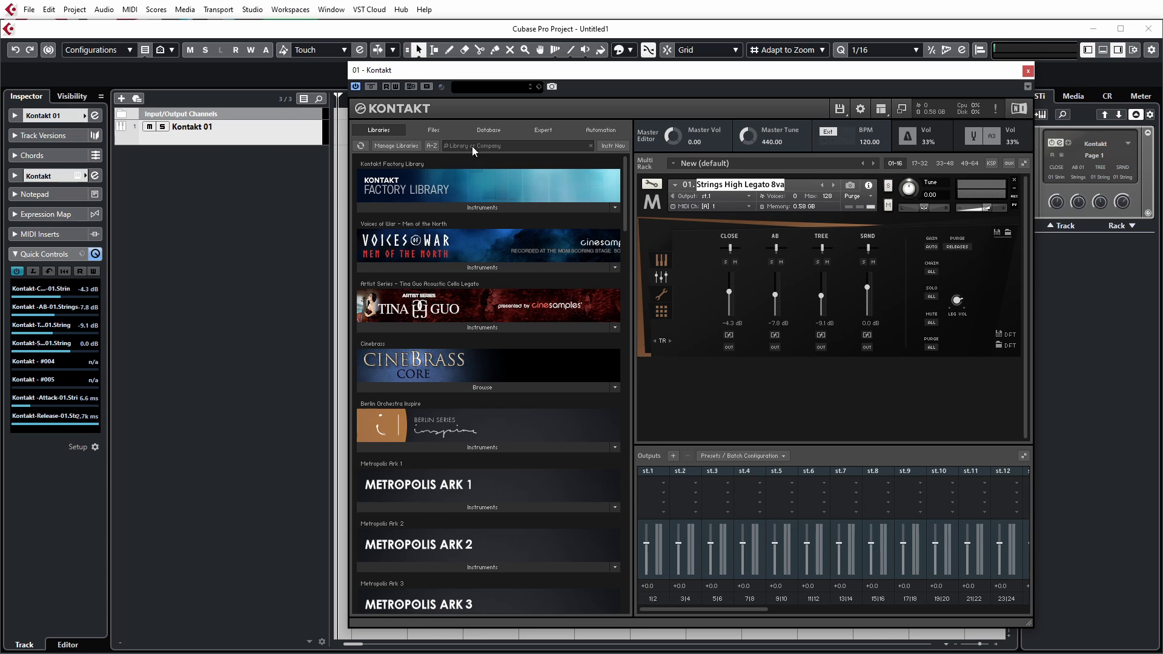
left_click_drag(805, 181, 700, 188)
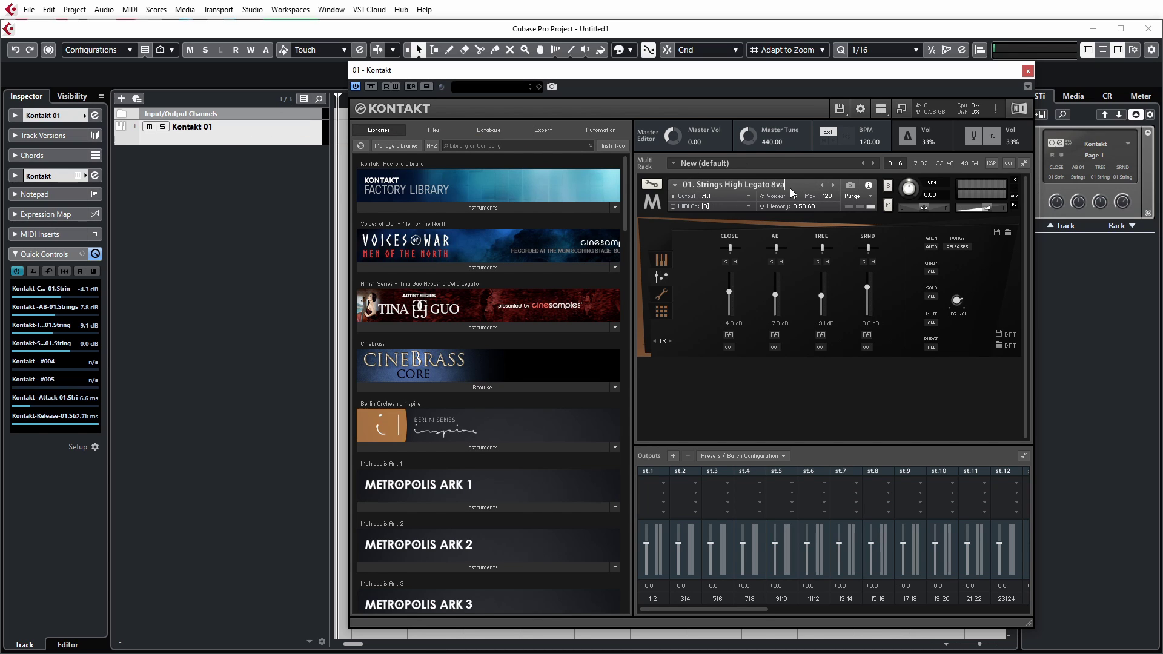
type("01. Strings High Legato 8va")
key("Return")
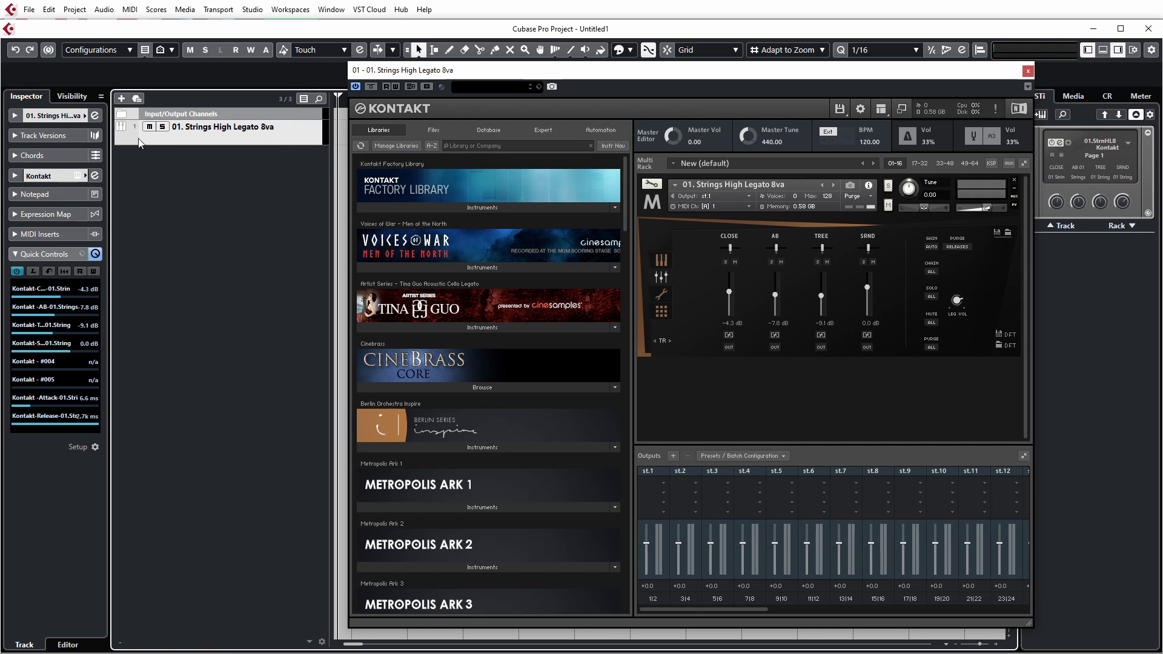
- Add a second Kontakt instrument track
right_click(231, 197)
left_click(328, 219)
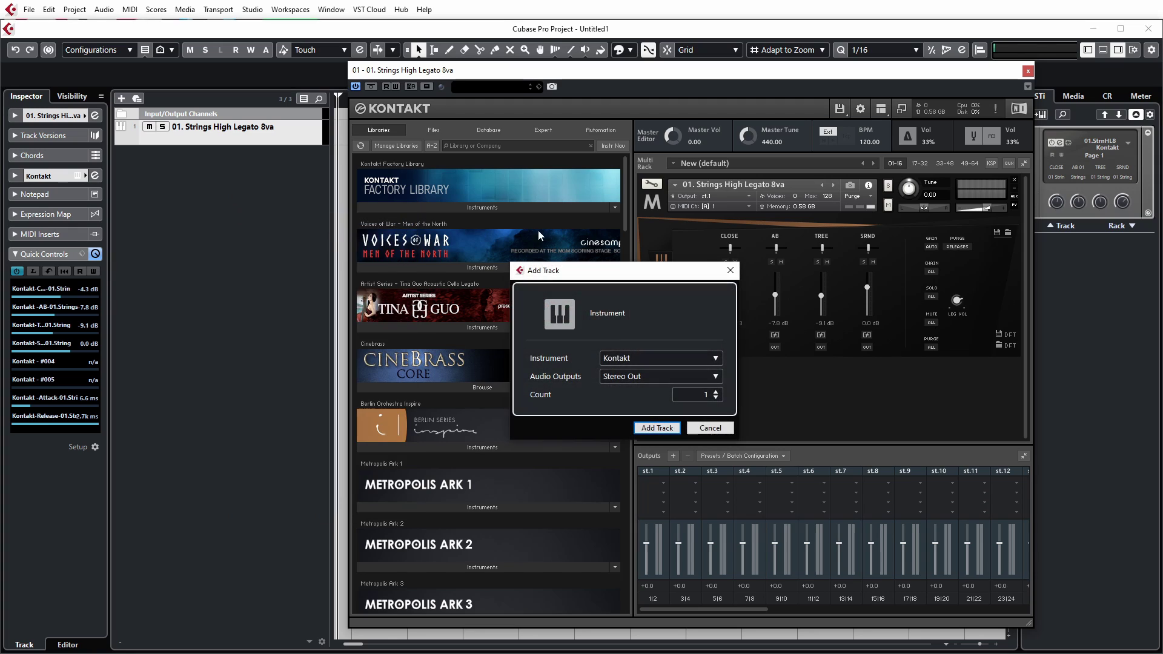
left_click(658, 428)
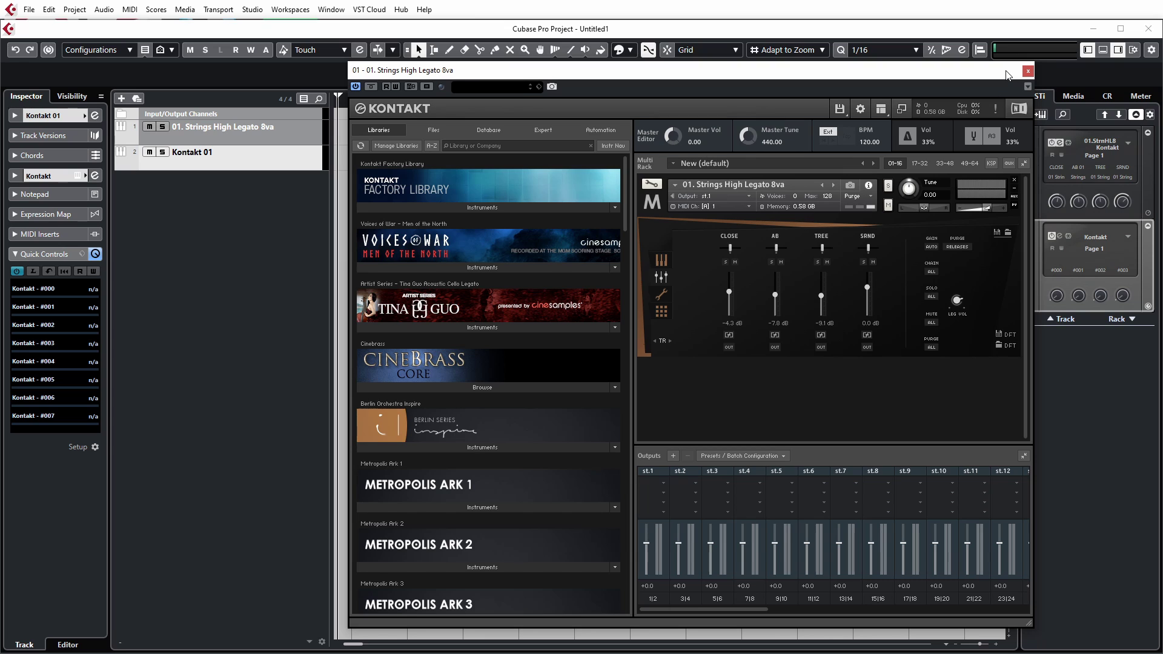
left_click(1025, 72)
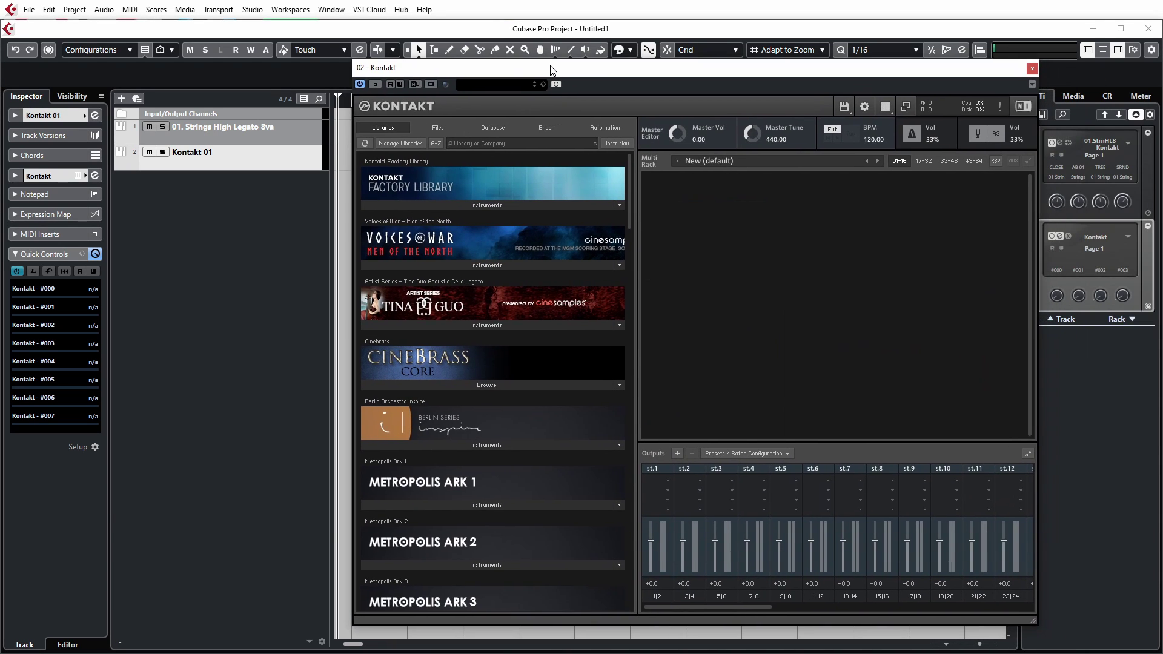
- Load 02. Strings High Sustains 8va and enable its AB and SRND mics
left_click(488, 499)
scroll(488, 501, "down", 2)
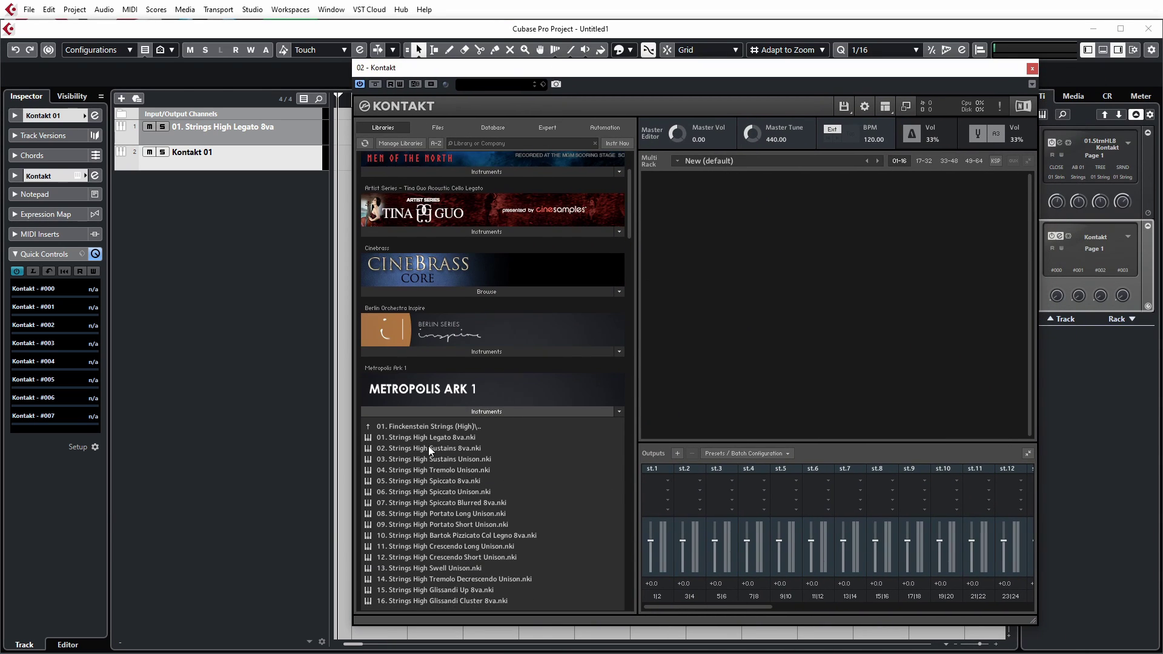
left_click(428, 448)
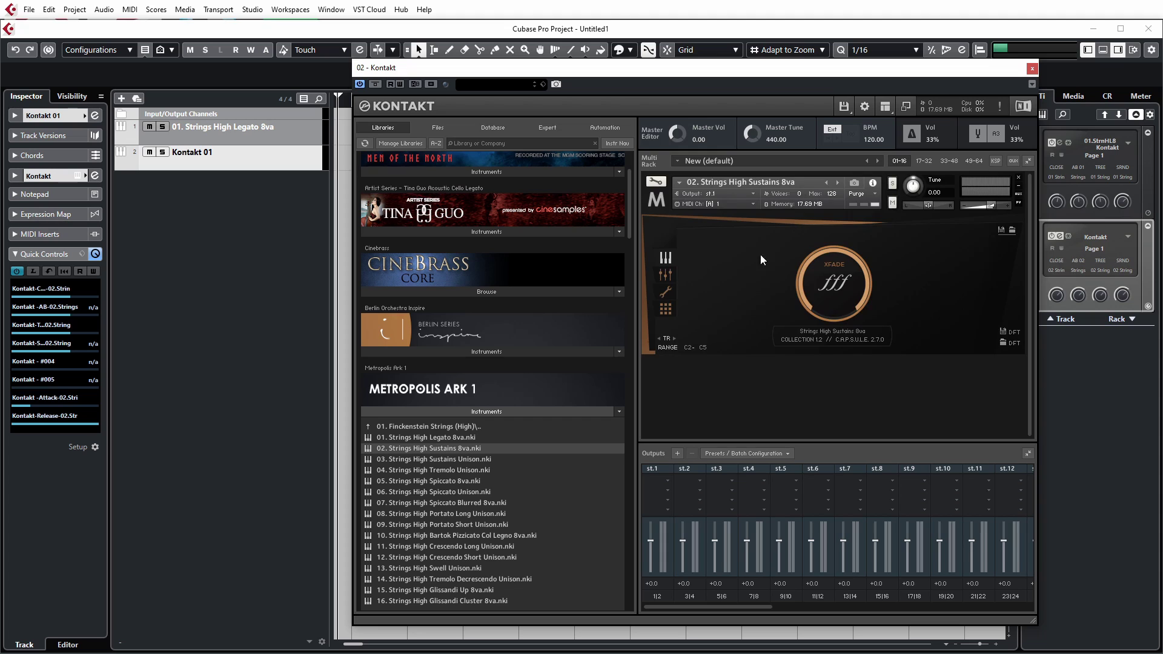
left_click(668, 275)
left_click(778, 236)
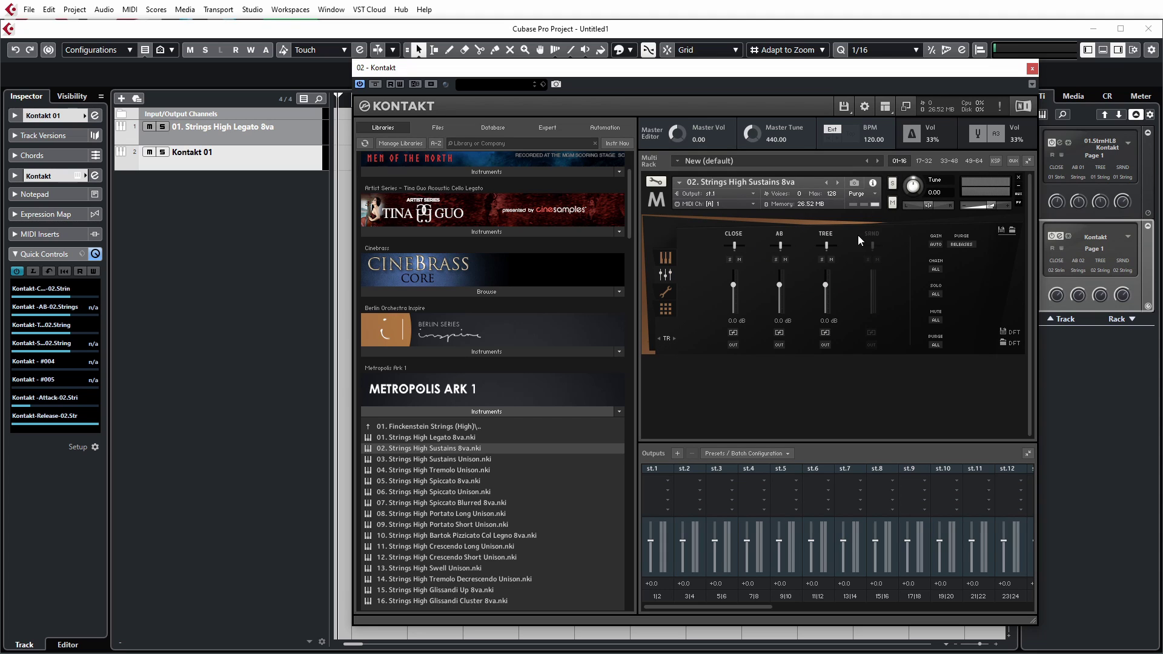
left_click(875, 234)
left_click(668, 258)
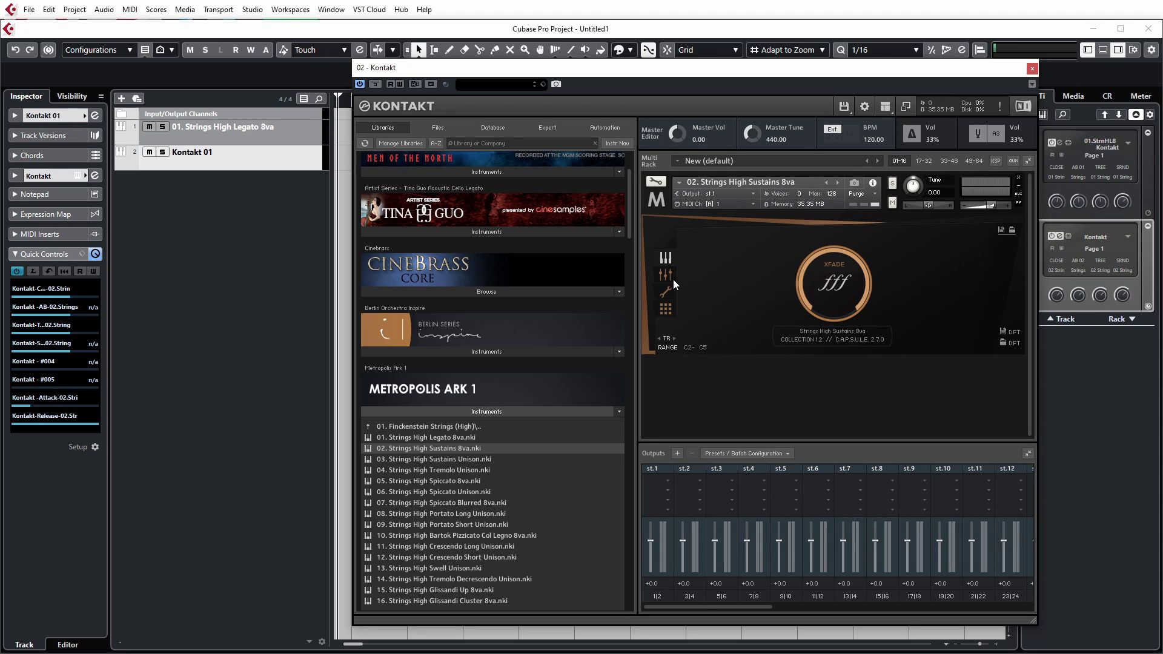
- Rename the second track '02. Strings High Sustains 8va' and close Kontakt
double_click(197, 153)
left_click(302, 152)
left_click(230, 161)
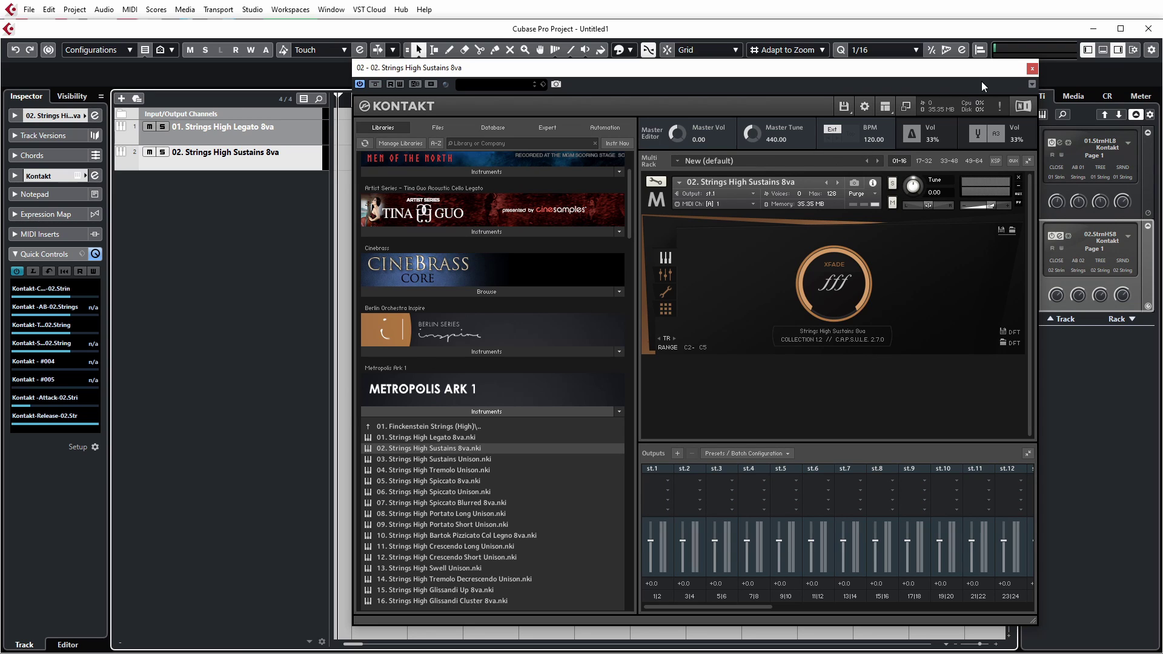
left_click(1032, 68)
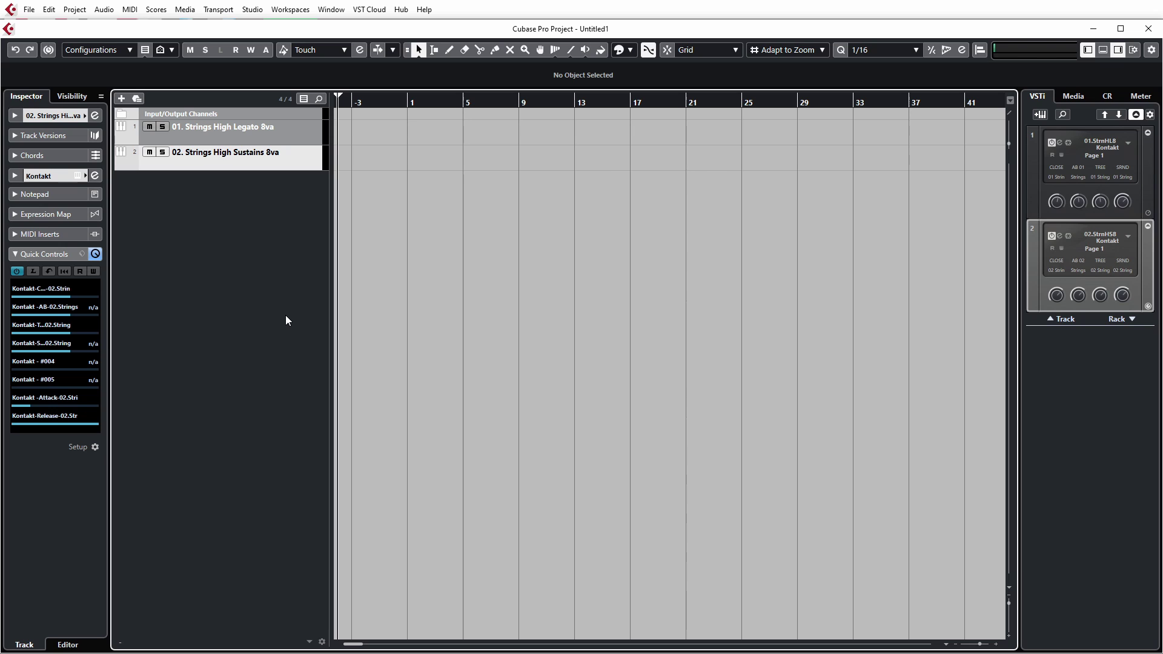
key("F3")
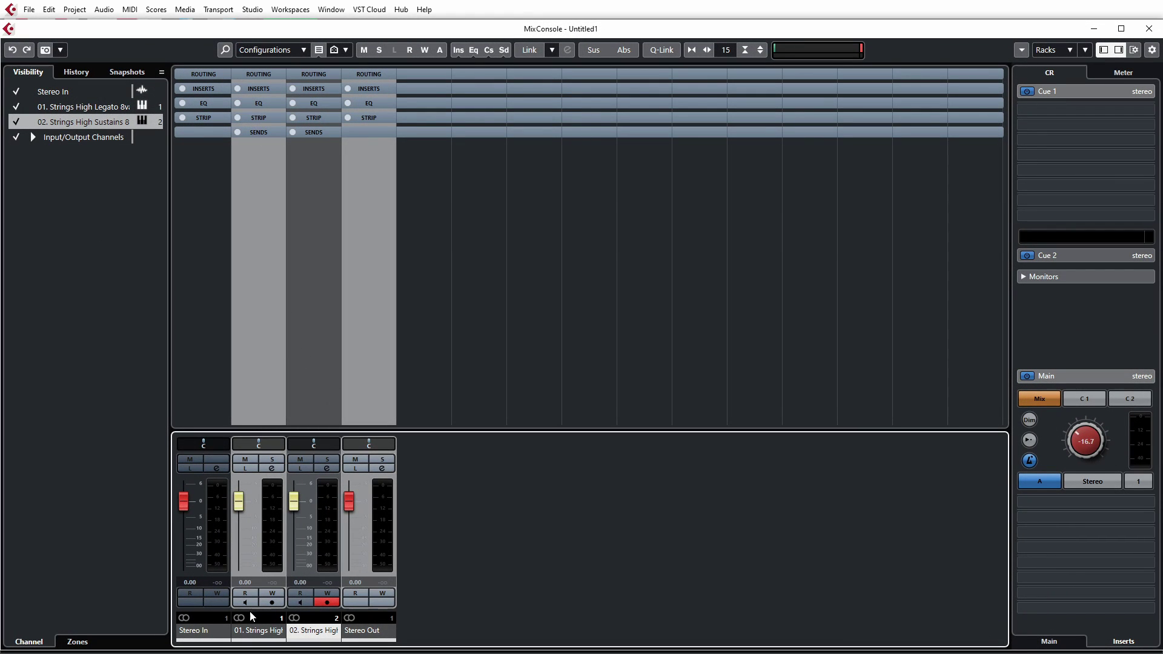
left_click_drag(240, 495, 242, 503)
left_click_drag(293, 512, 304, 504)
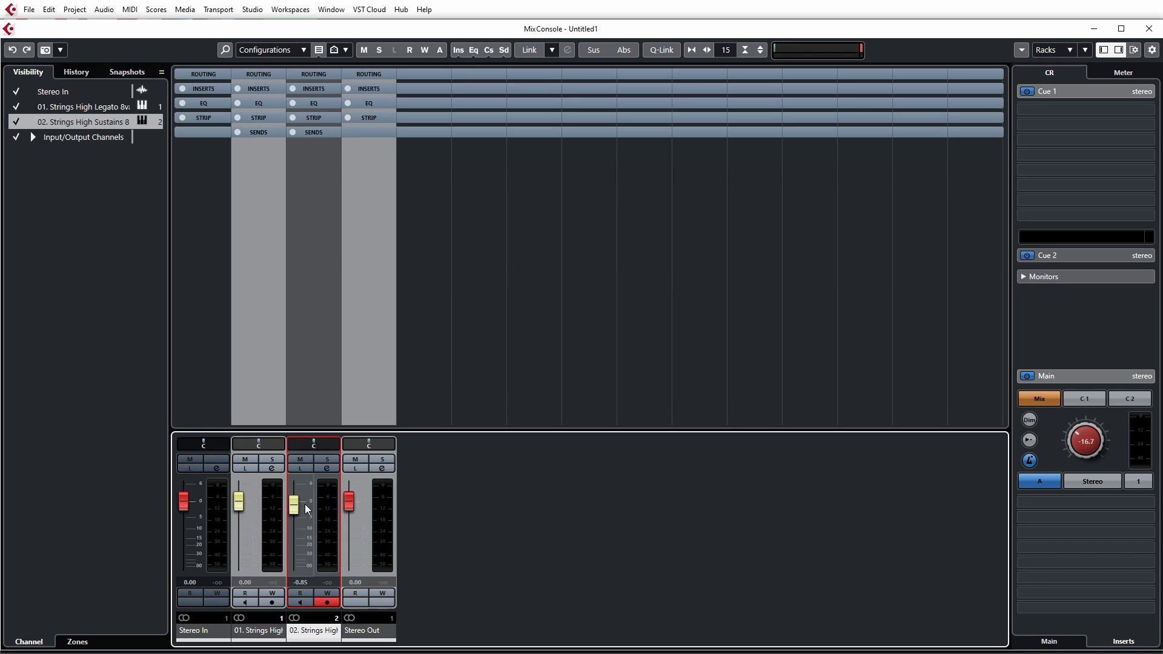
left_click(297, 507, "ctrl")
left_click(1149, 28)
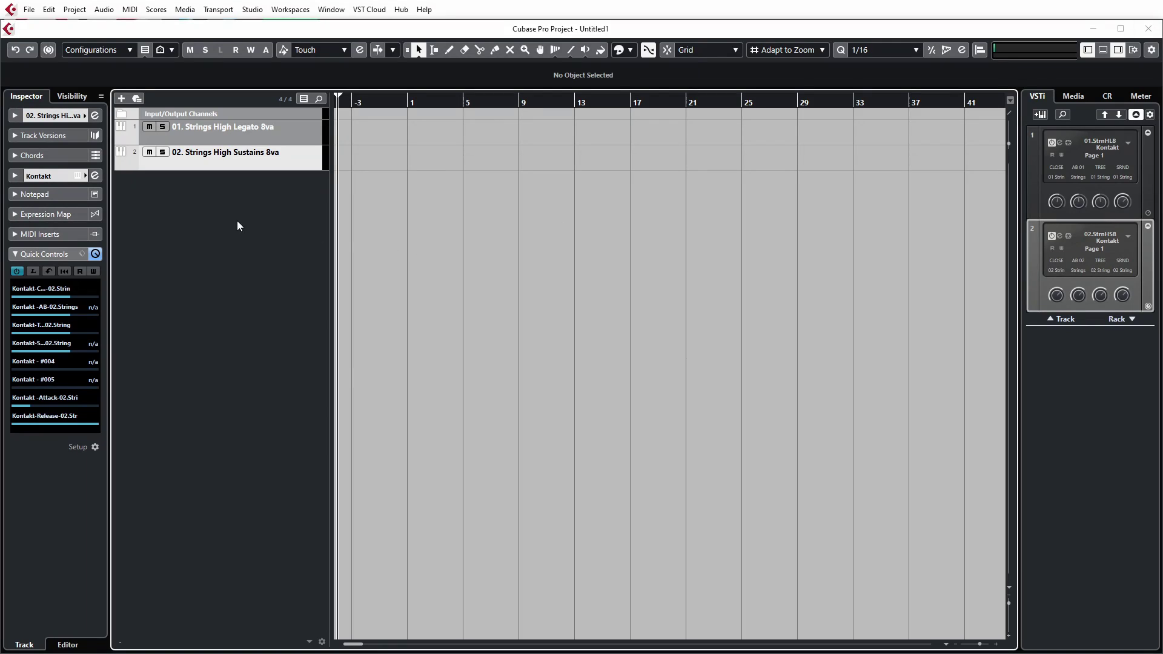
- Set the Sustains quick controls to AB -5.1 dB, SRND -1.9 dB and CLOSE -4.0 dB
left_click(67, 312)
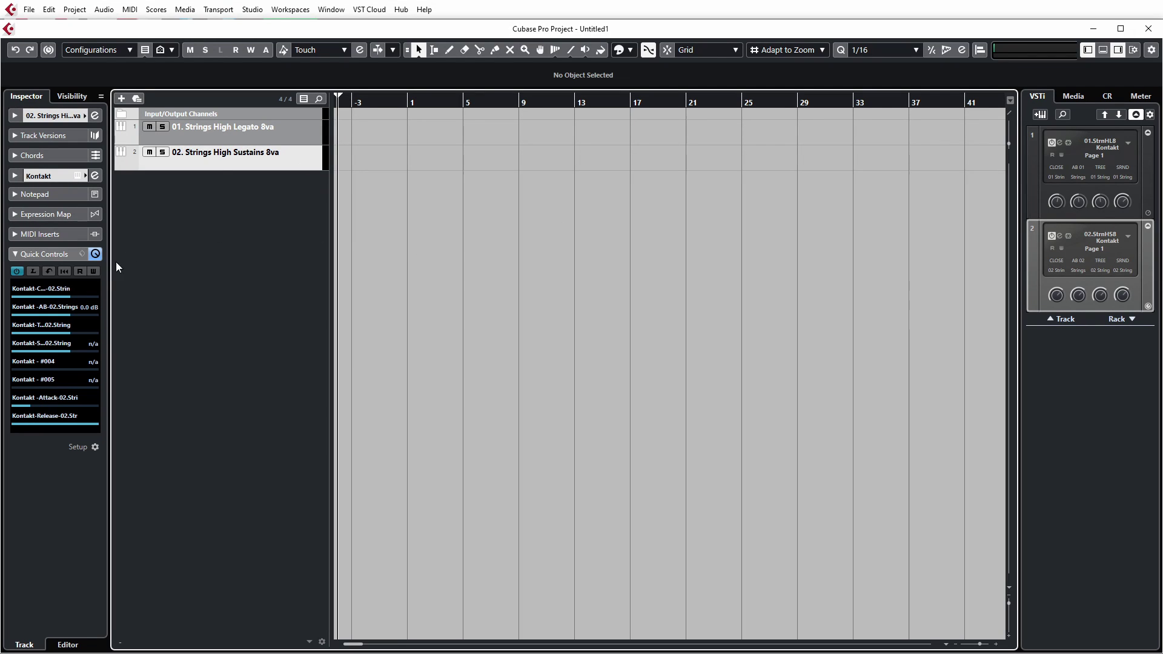
left_click_drag(70, 315, 65, 355)
left_click(80, 298)
left_click_drag(80, 298, 61, 298)
- Enable automation read and write, pull CLOSE to -8.7 dB, and show an automation lane
left_click(80, 271)
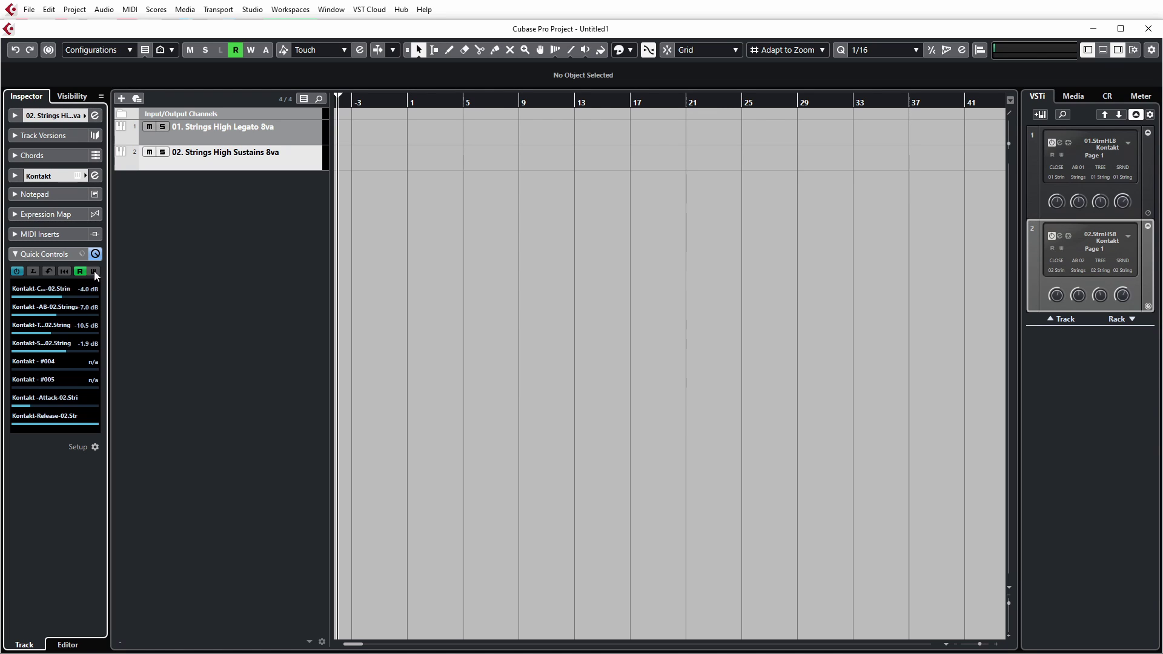
left_click(94, 271)
mouse_move(63, 299)
left_mouse_down()
mouse_move(51, 302)
mouse_move(72, 301)
mouse_move(68, 310)
left_mouse_up()
left_click(122, 166)
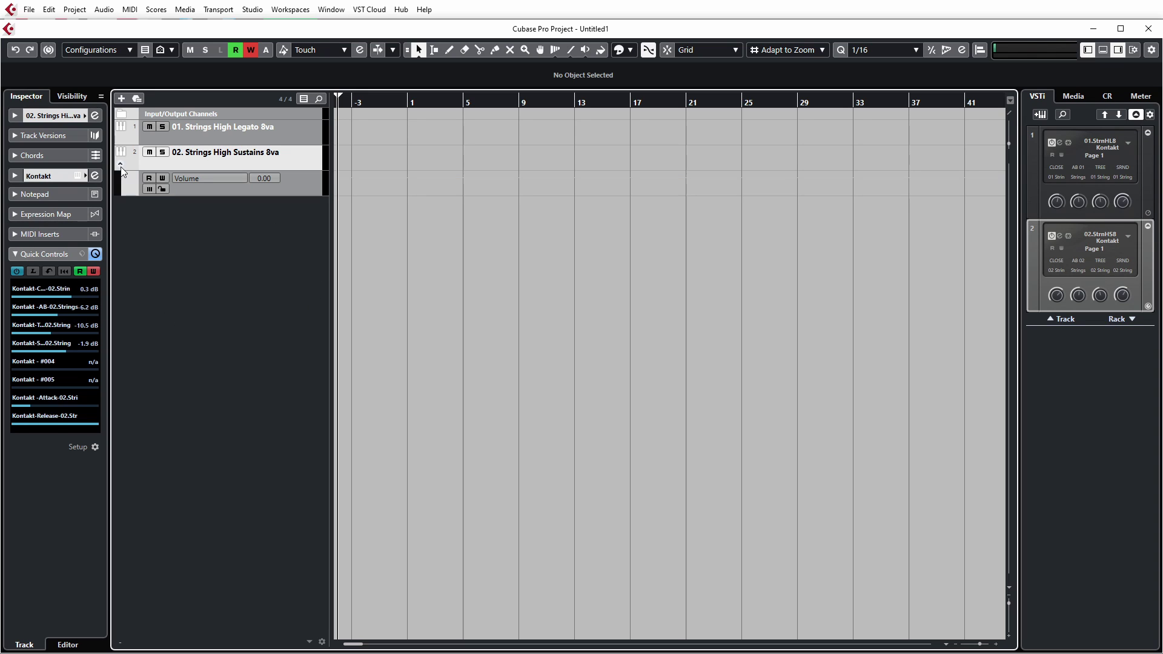
left_click(198, 176)
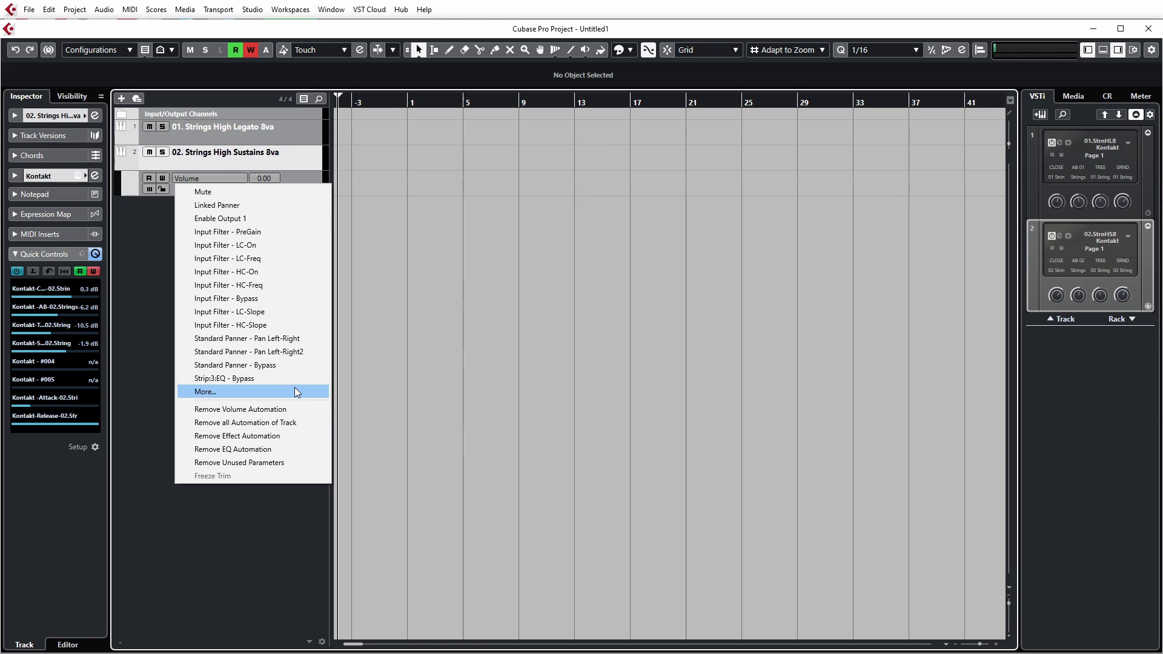
- Pick CLOSE from the 02. Strings High Sustains 8va parameters via More... for the lane
left_click(191, 179)
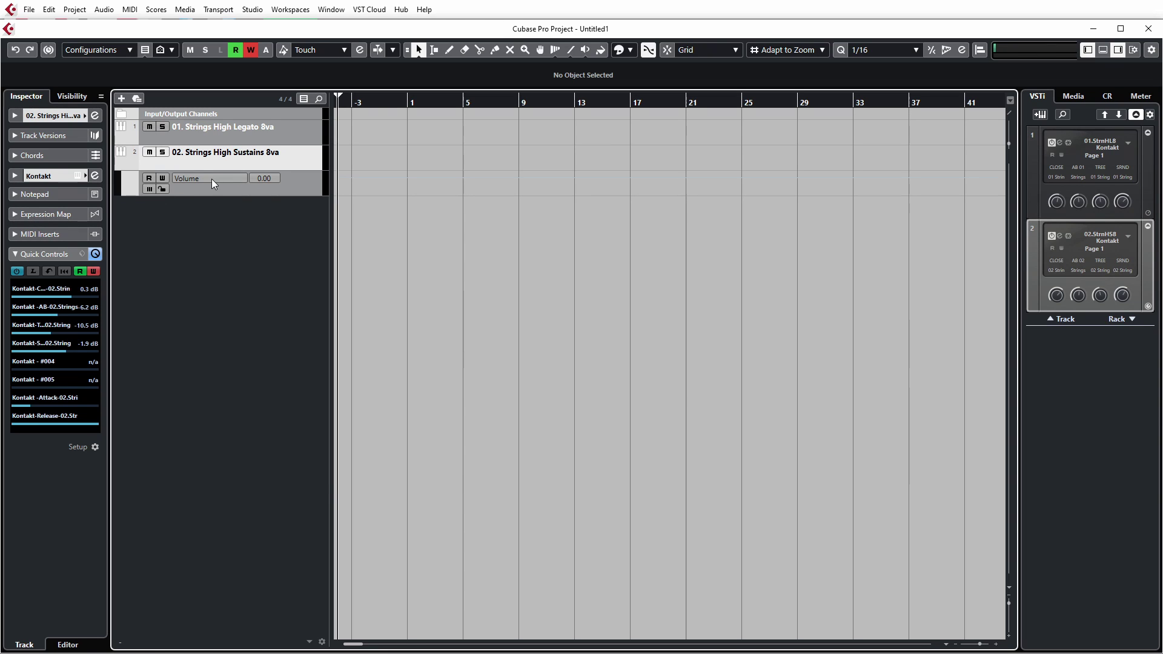
left_click(212, 180)
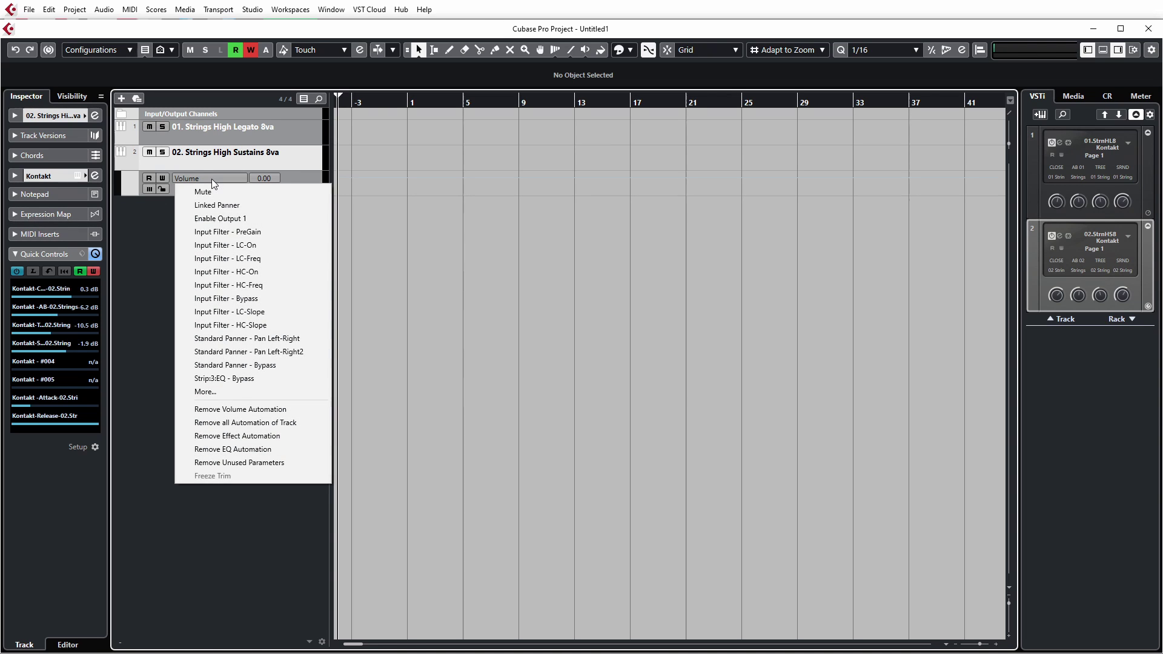
left_click(217, 393)
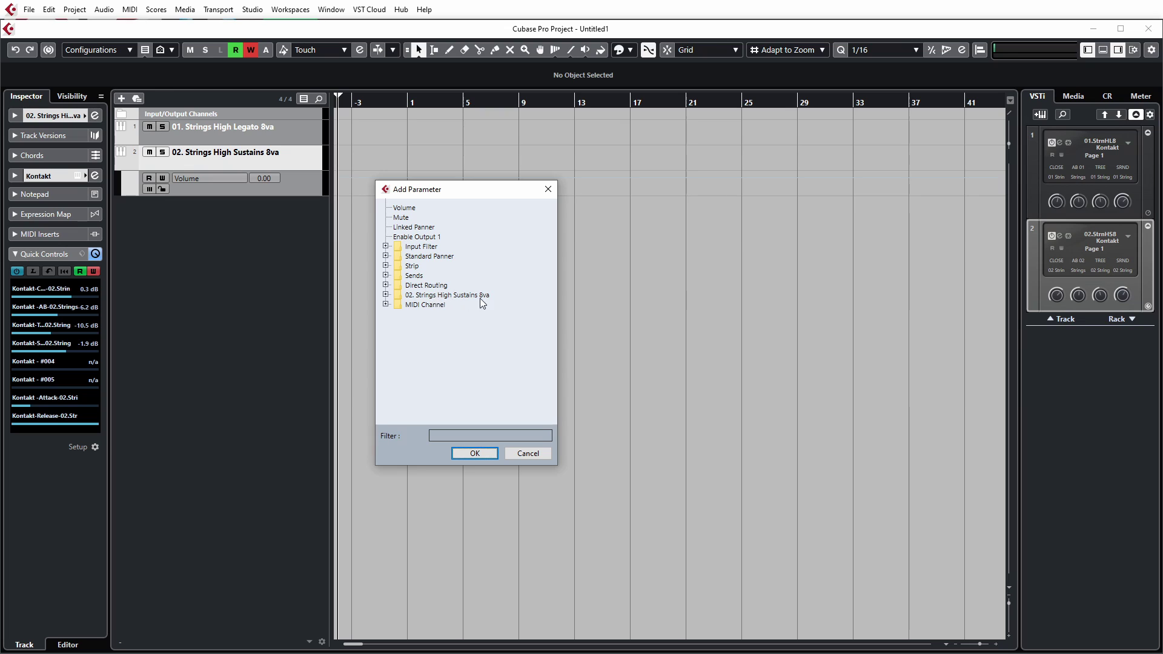
left_click(386, 294)
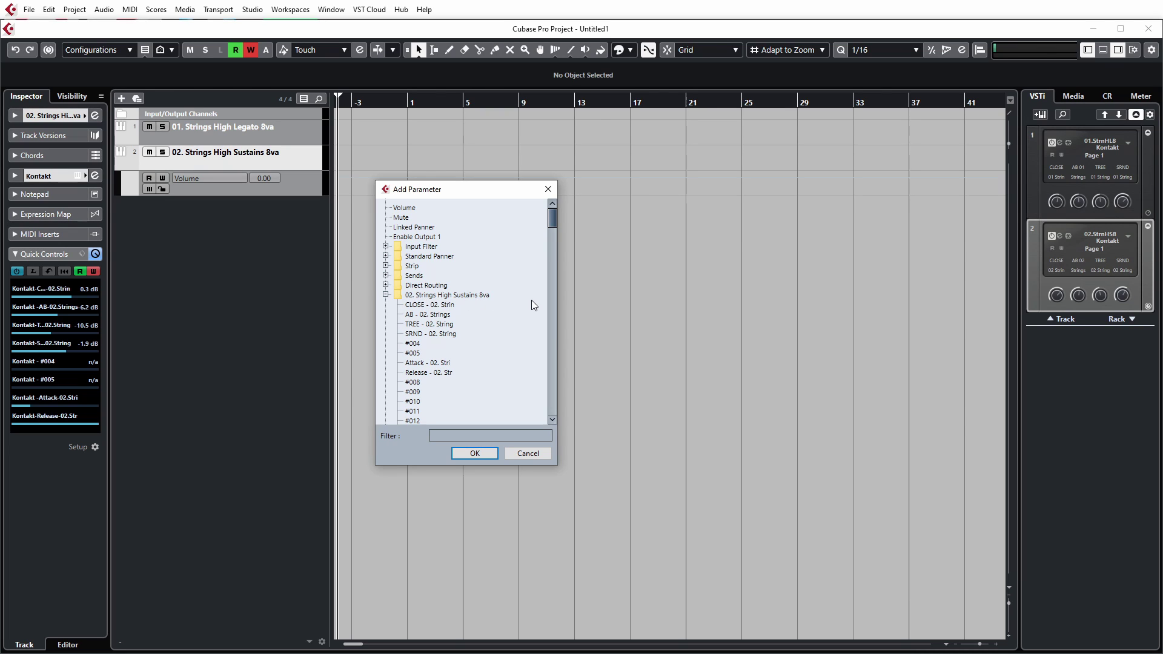
left_click(442, 304)
- Draw a CLOSE mic-level curve from bar 1 to about bar 13 and check Kontakt's mixer page
left_click(475, 453)
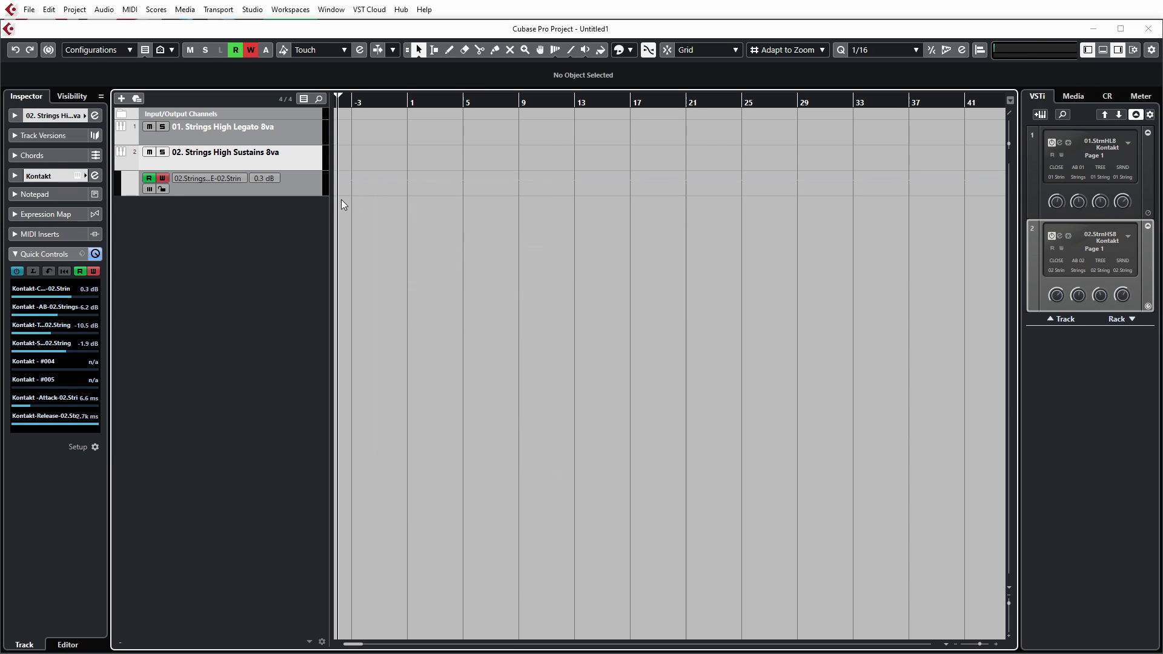
left_click_drag(405, 180, 572, 185)
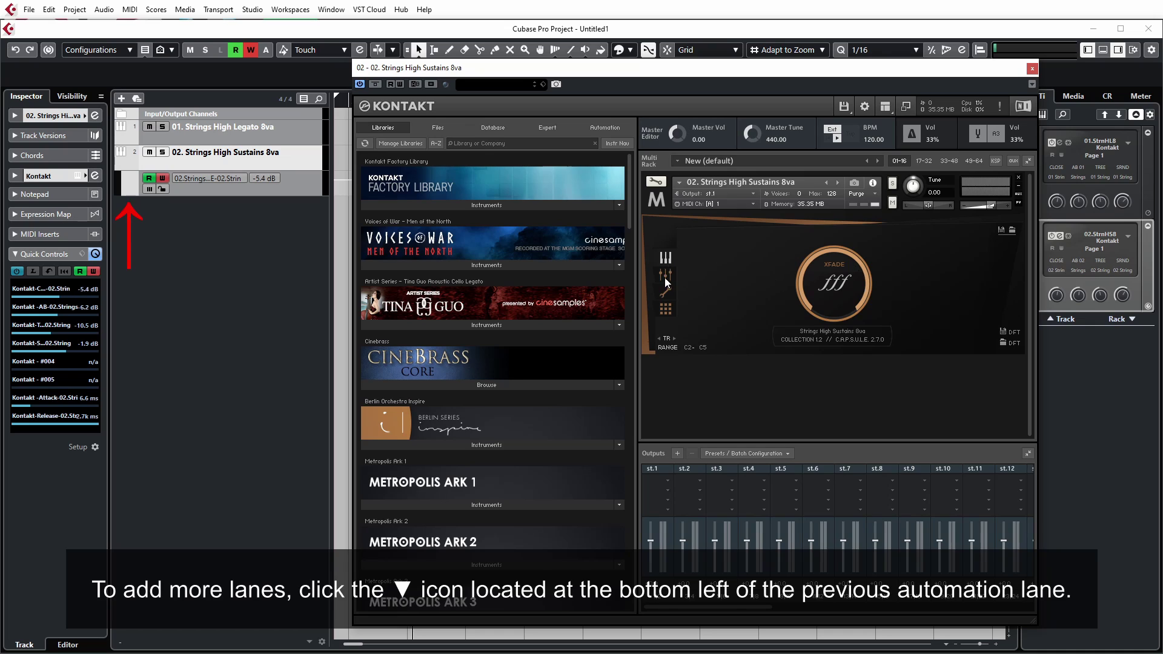
left_click(665, 275)
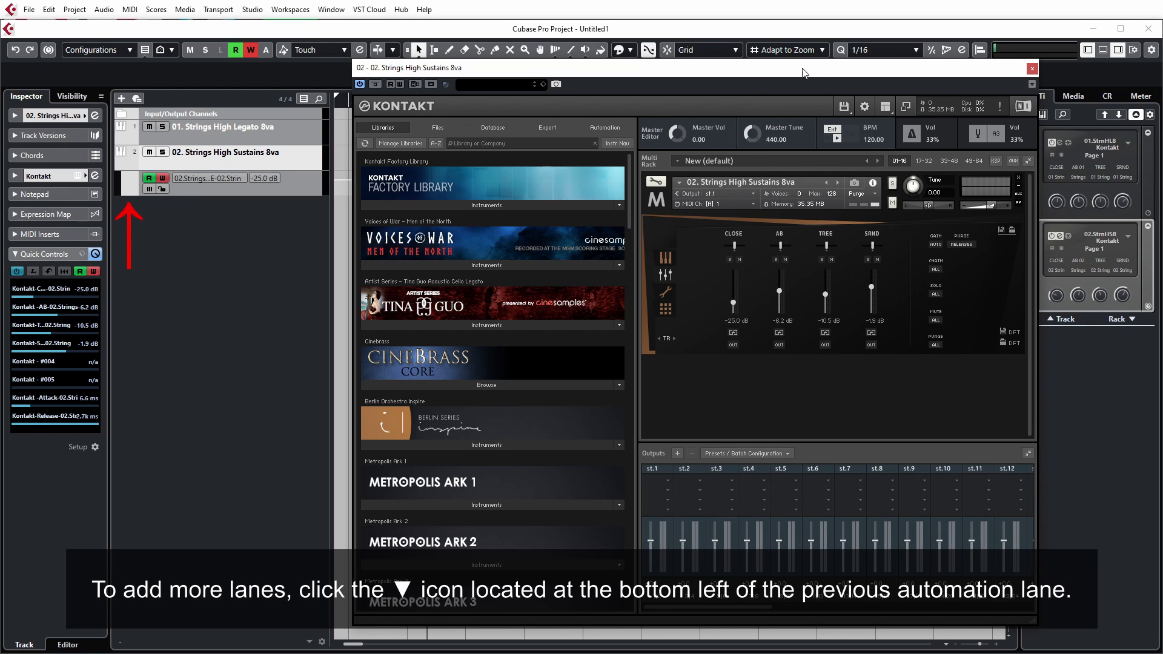
left_click_drag(804, 72, 953, 69)
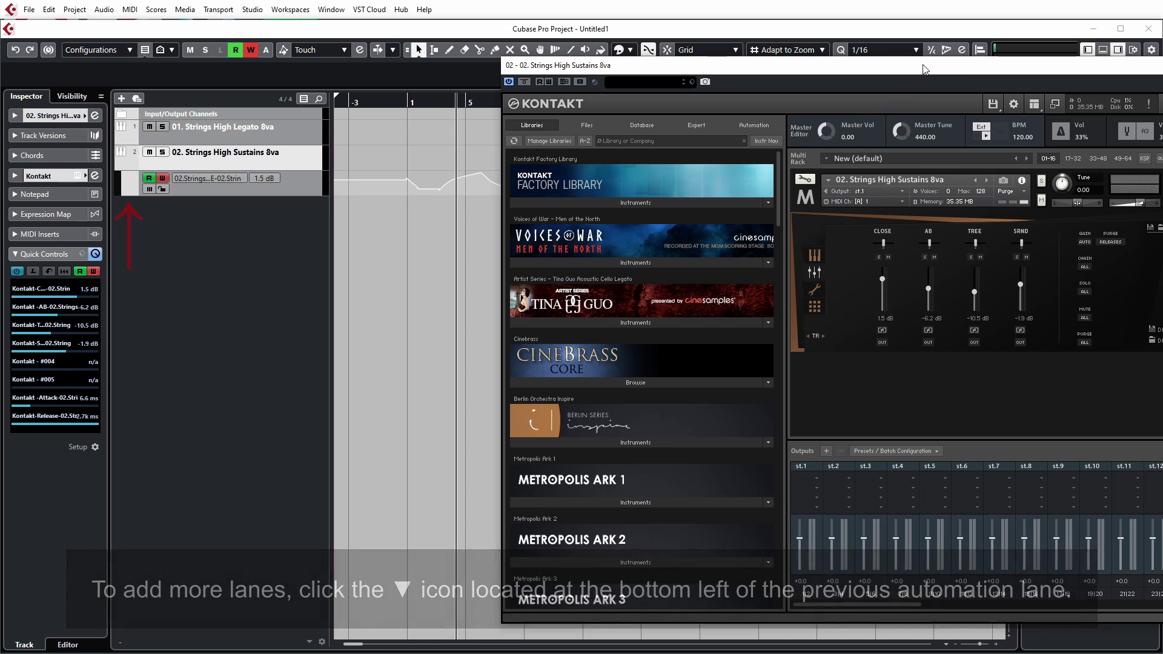
left_click_drag(923, 68, 768, 74)
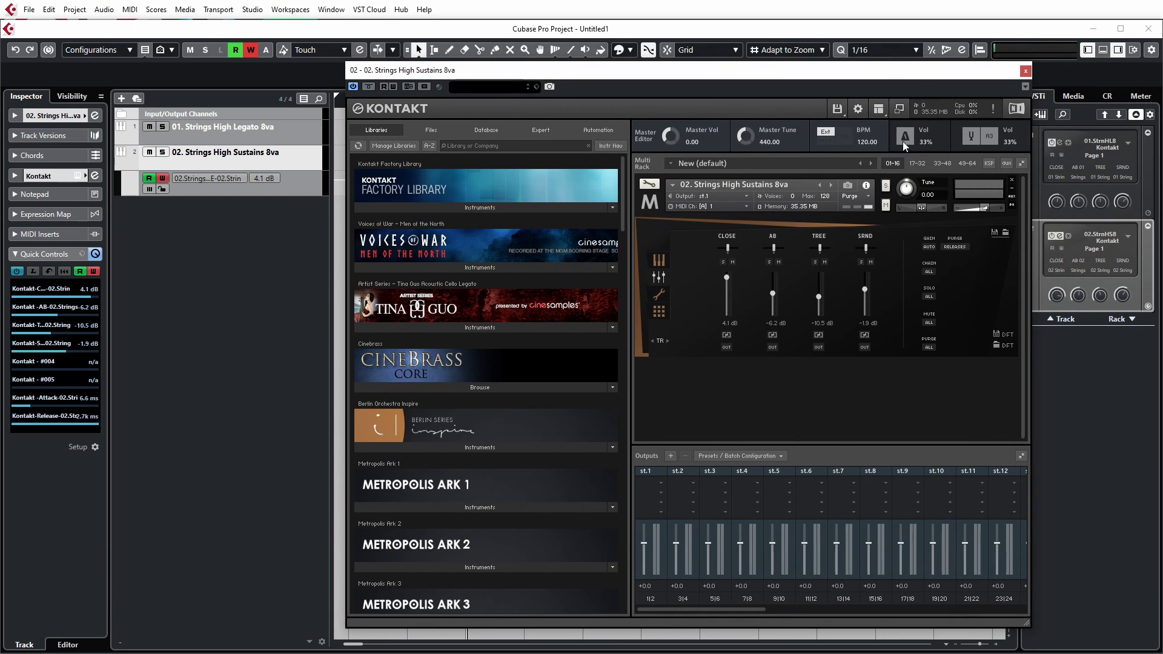
left_click(1025, 71)
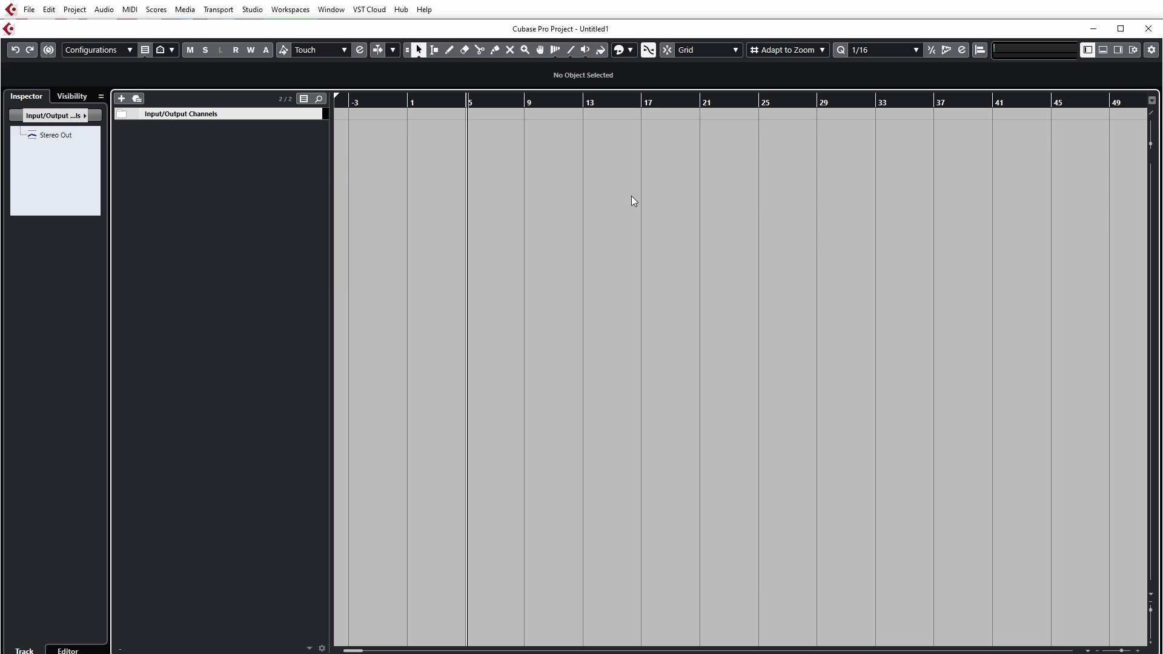
- Add a new Kontakt instrument track
right_click(226, 223)
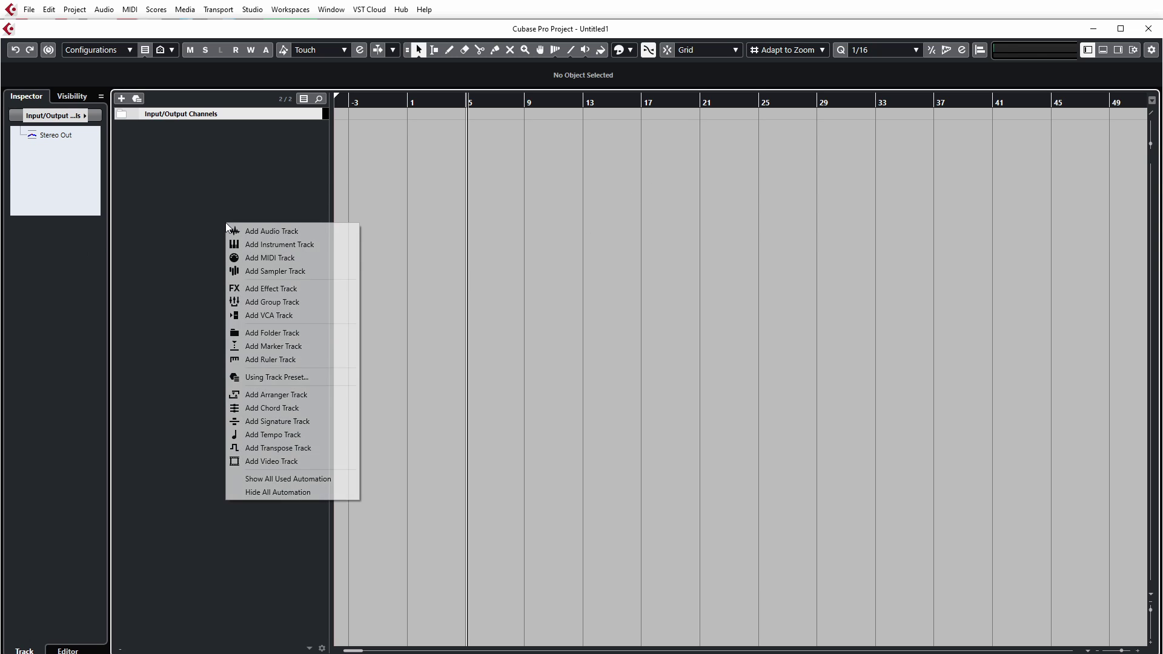
left_click(279, 243)
left_click(657, 429)
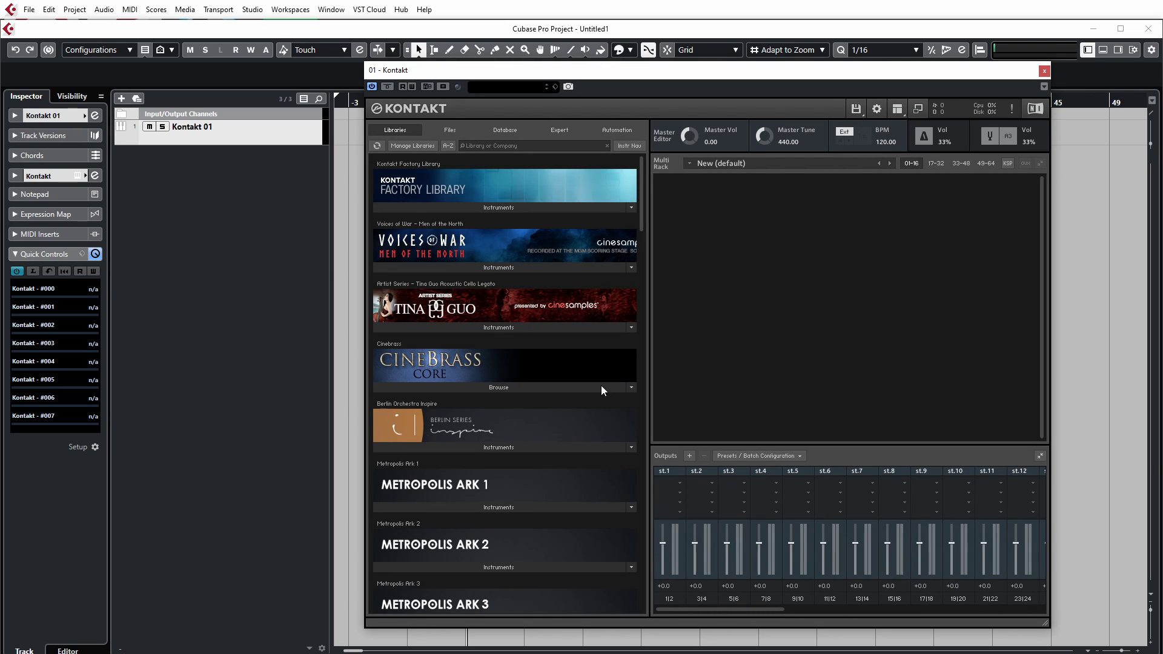
- Load Metropolis Ark 1's 01. Strings High Legato 8va.nki and view its mic mixer page
left_click(524, 507)
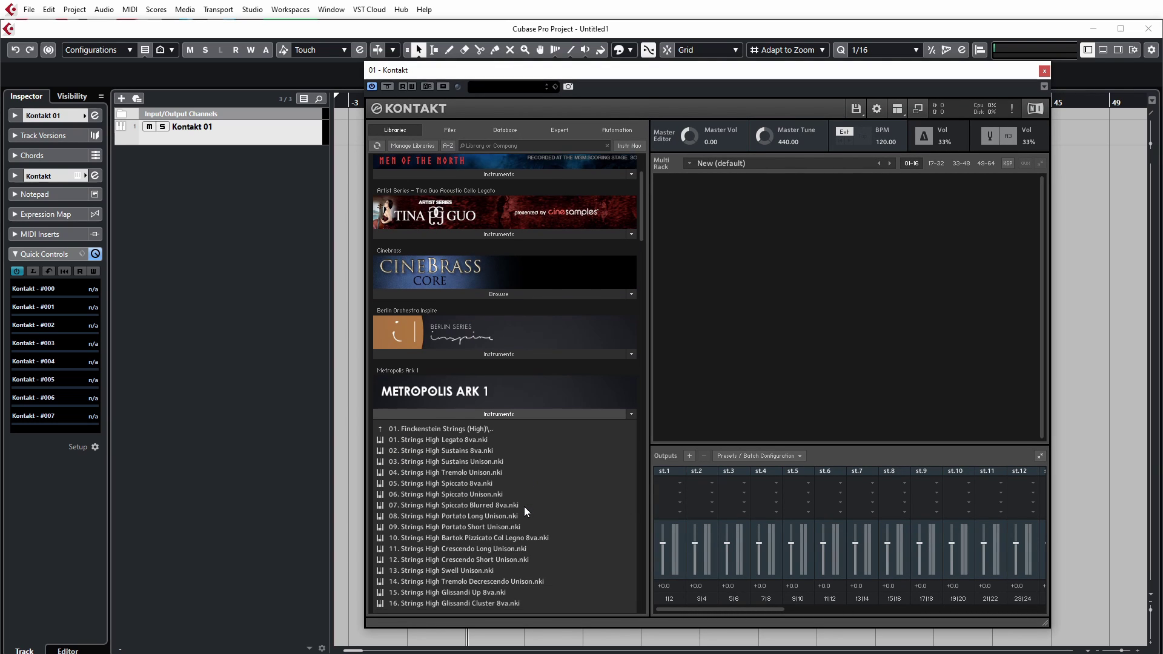
double_click(464, 440)
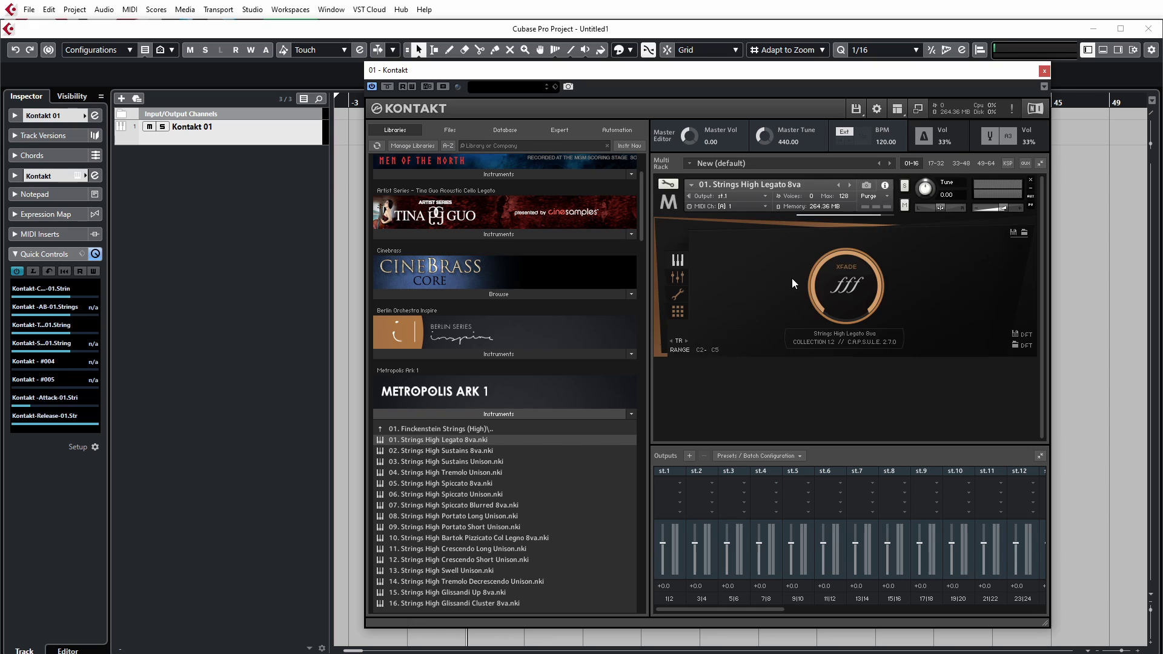
left_click(677, 278)
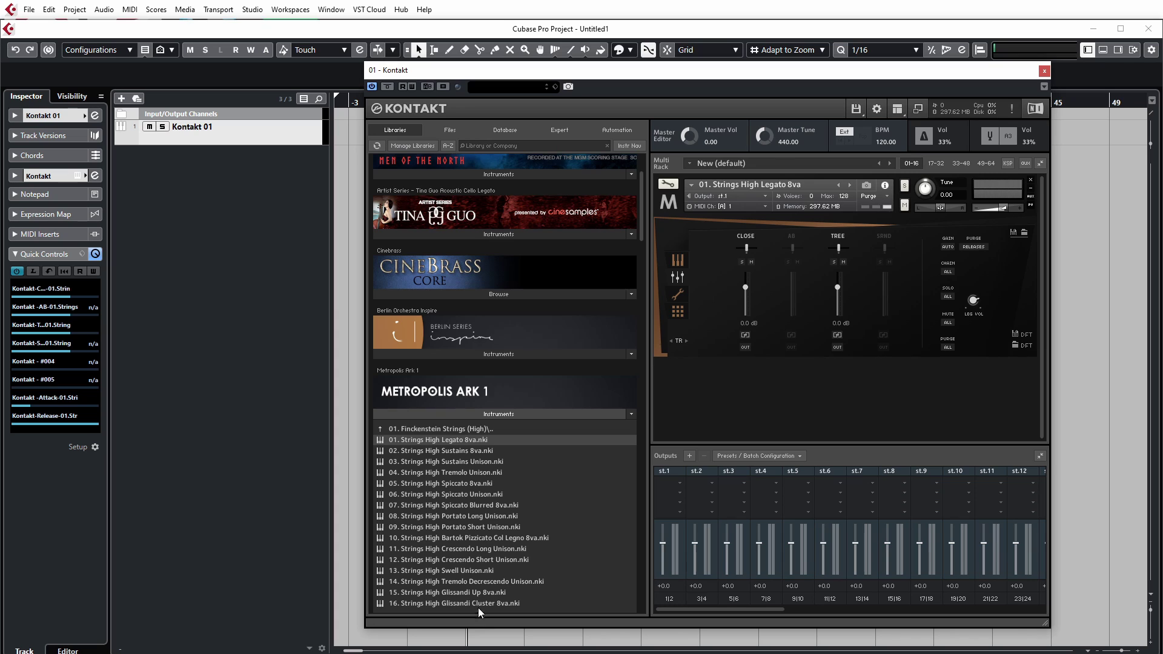
left_click(1044, 72)
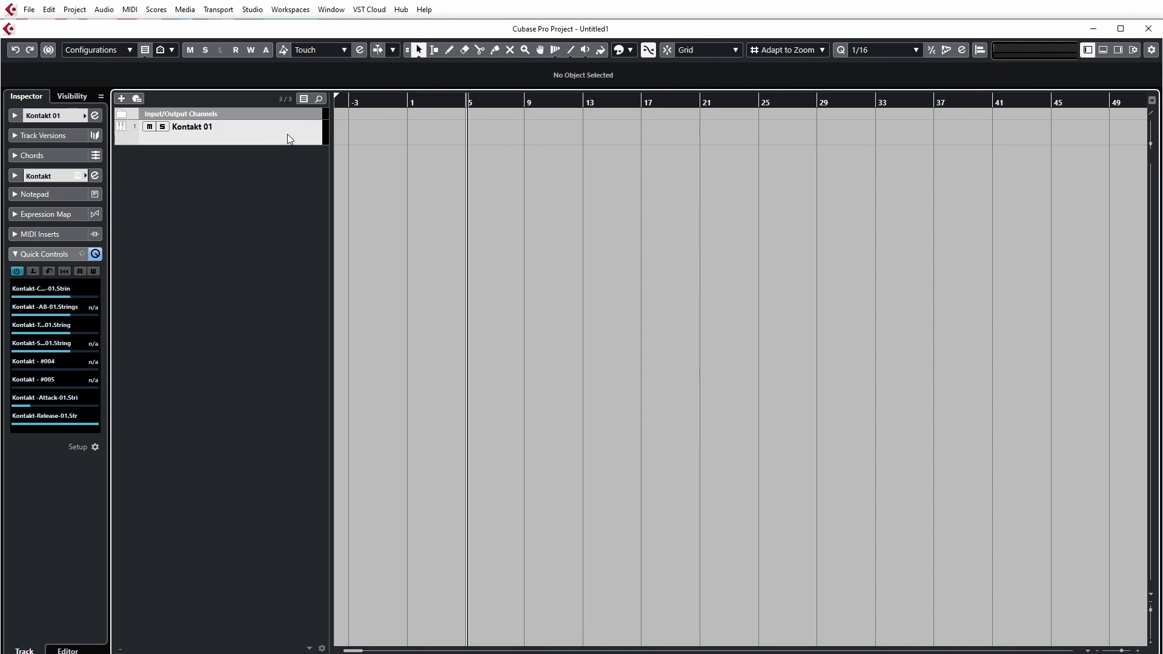
- Unload the Strings instrument from Kontakt 01 without saving changes
left_click(287, 133)
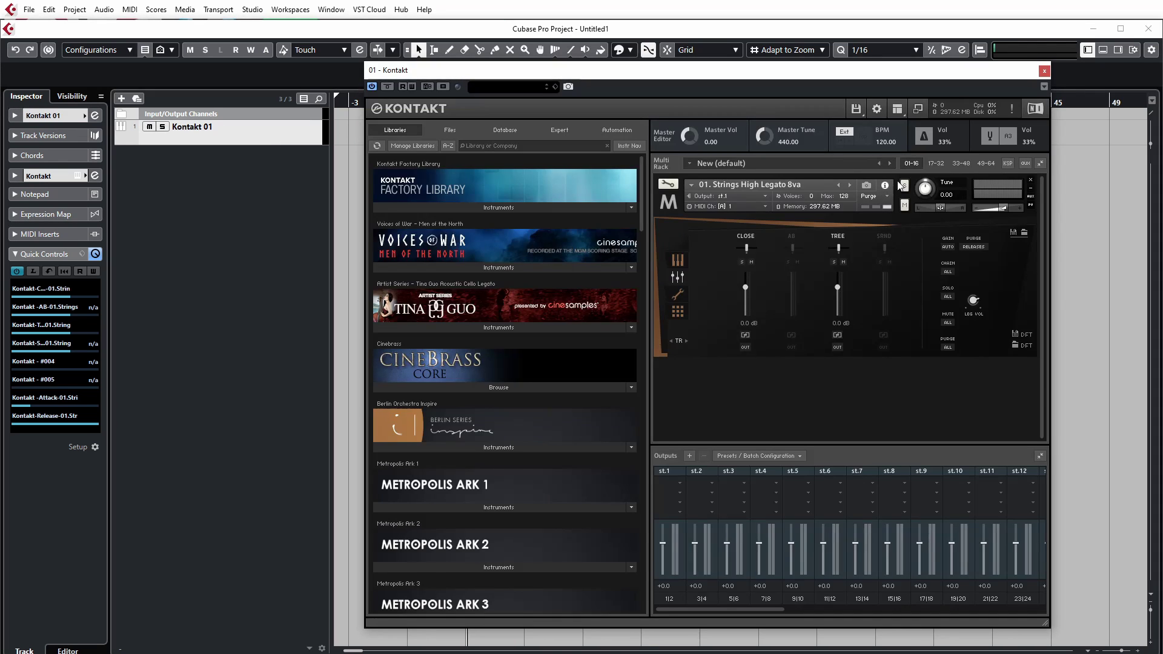
left_click(1030, 180)
left_click(1057, 484)
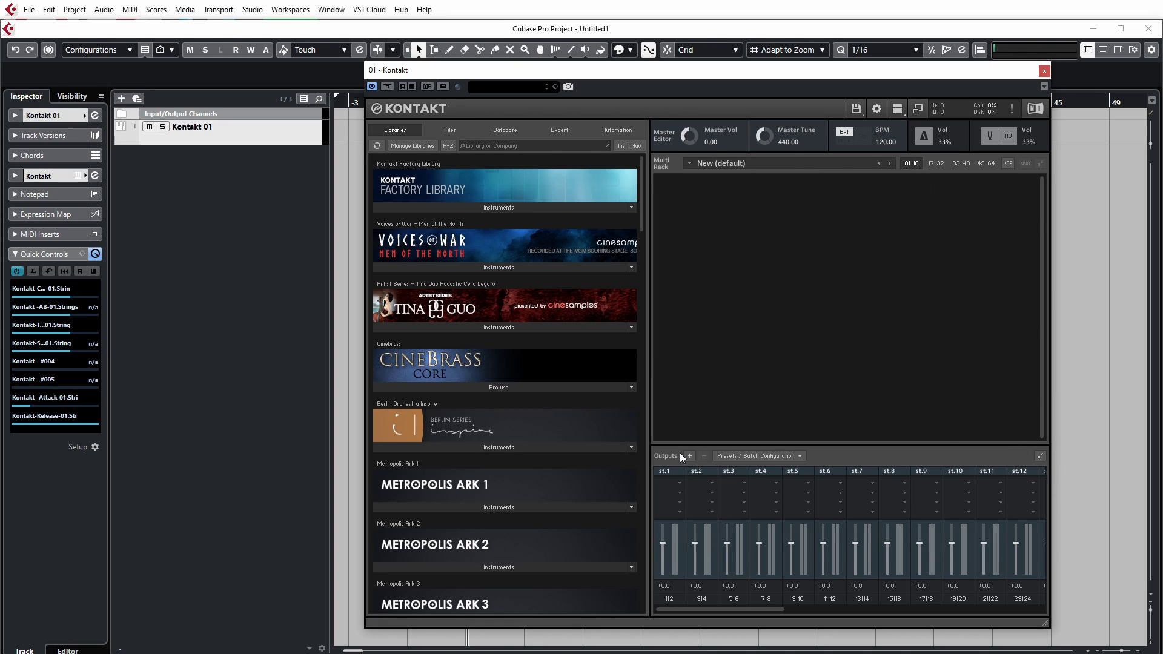
- Name Kontakt's first four outputs CLOSE, AB, TREE and SNRD, then close the Kontakt window
key("BackSpace")
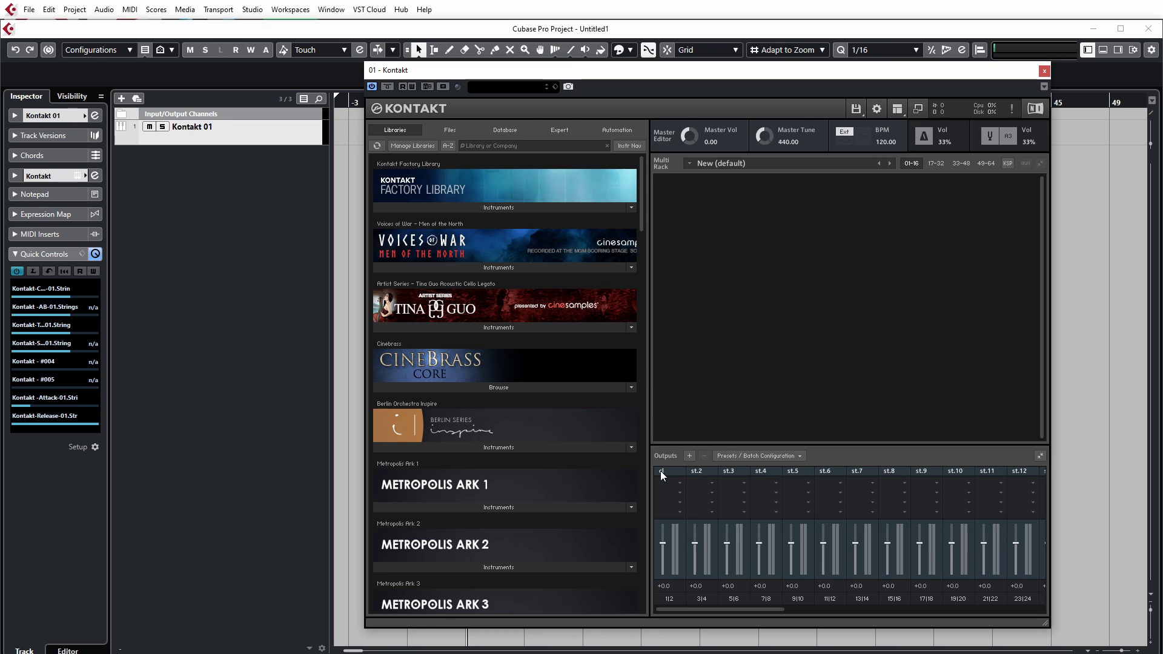
type("CLOSE")
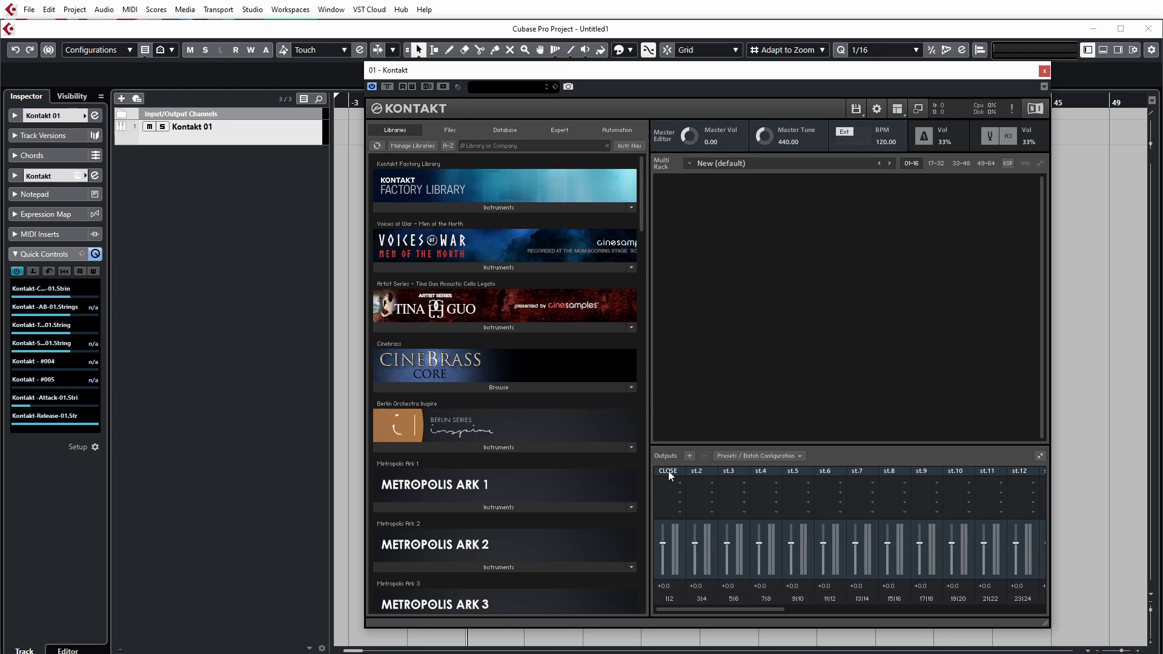
key("Tab")
type("AB")
key("Tab")
type("TREE")
key("Tab")
type("SNRD")
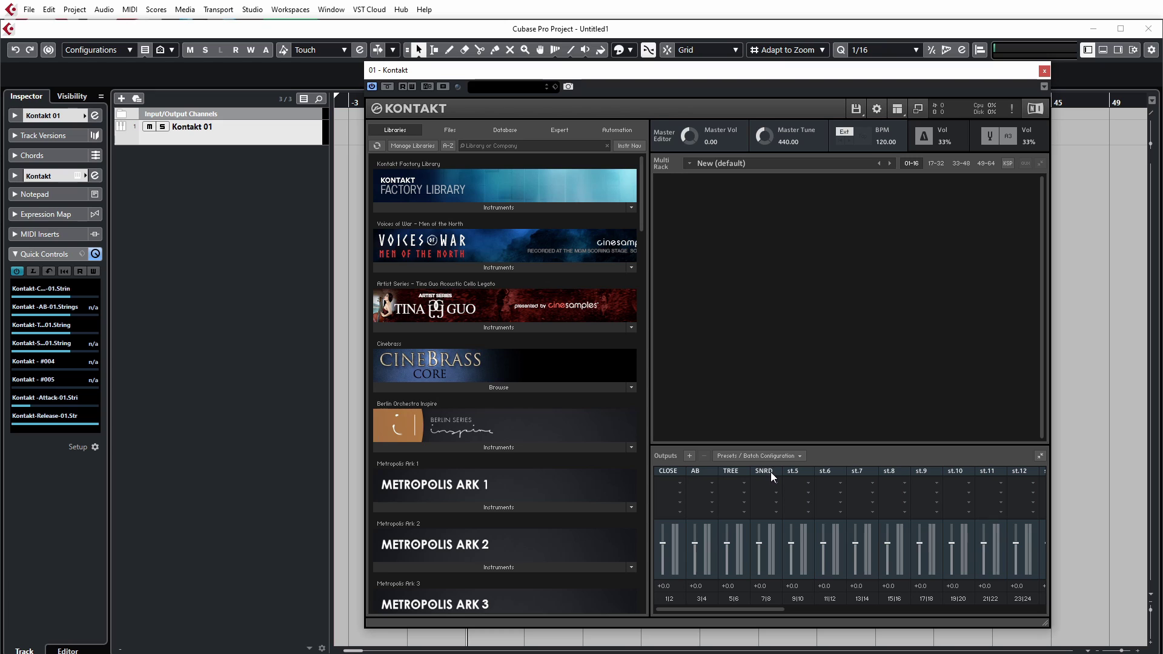
key("Return")
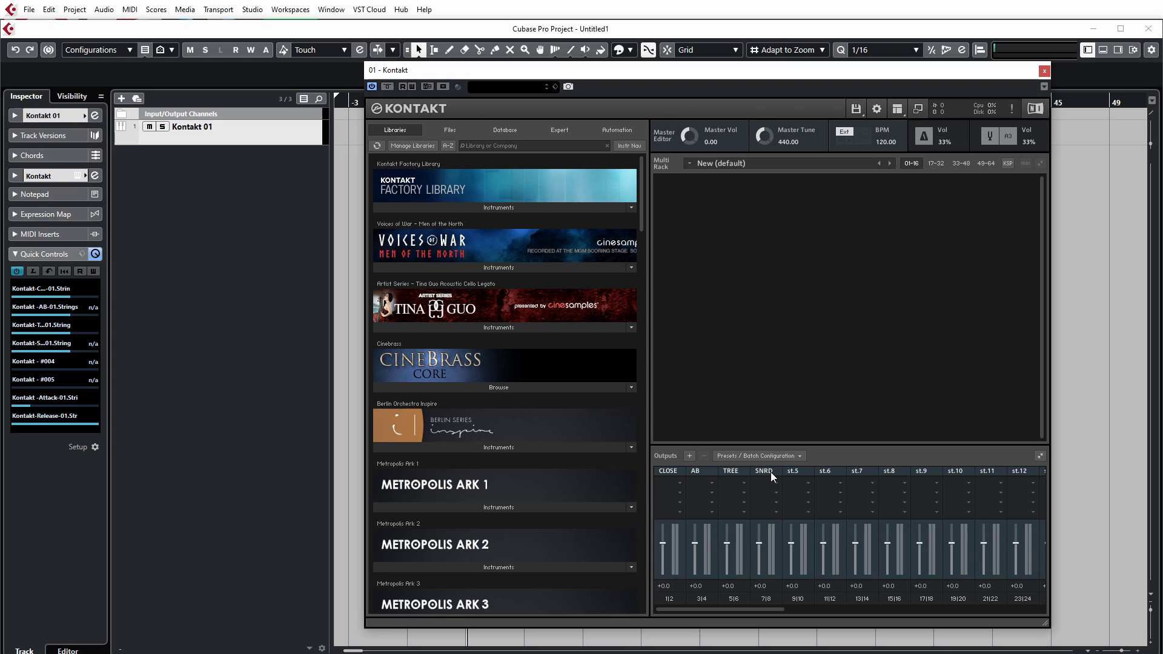
left_click(1044, 71)
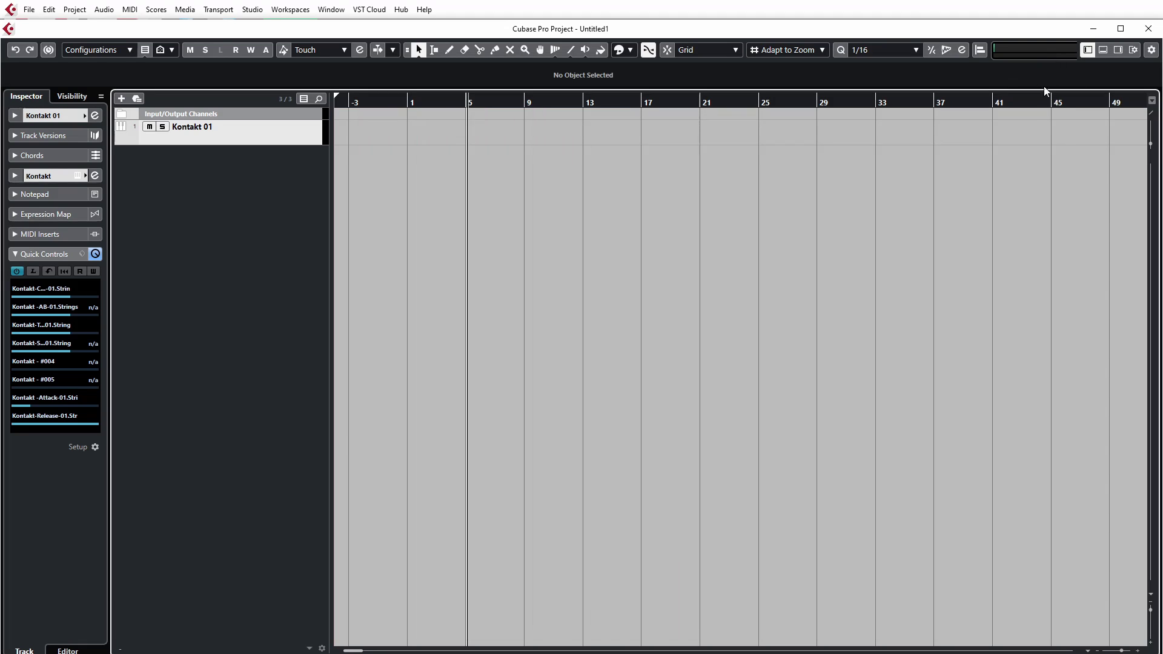
- Activate Kontakt stereo outputs 2, 3 and 4 in the VSTi rack and show them in the MixConsole
left_click(1118, 50)
left_click(1125, 143)
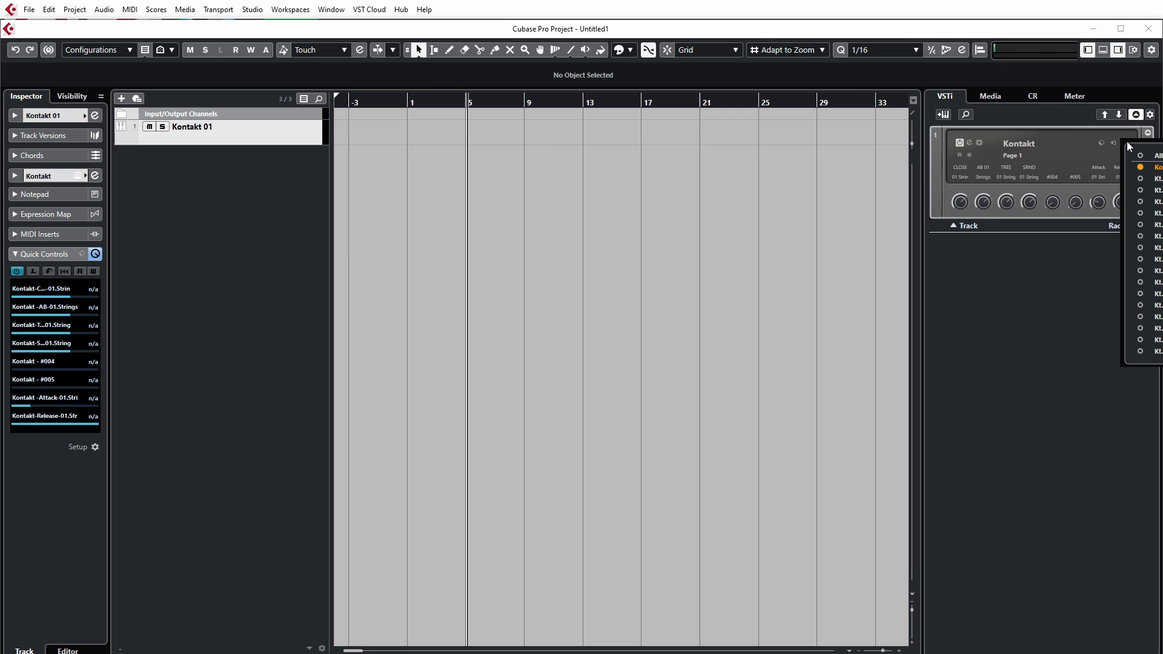
left_click(1140, 179)
left_click(1140, 191)
left_click(1141, 204)
left_click(601, 401)
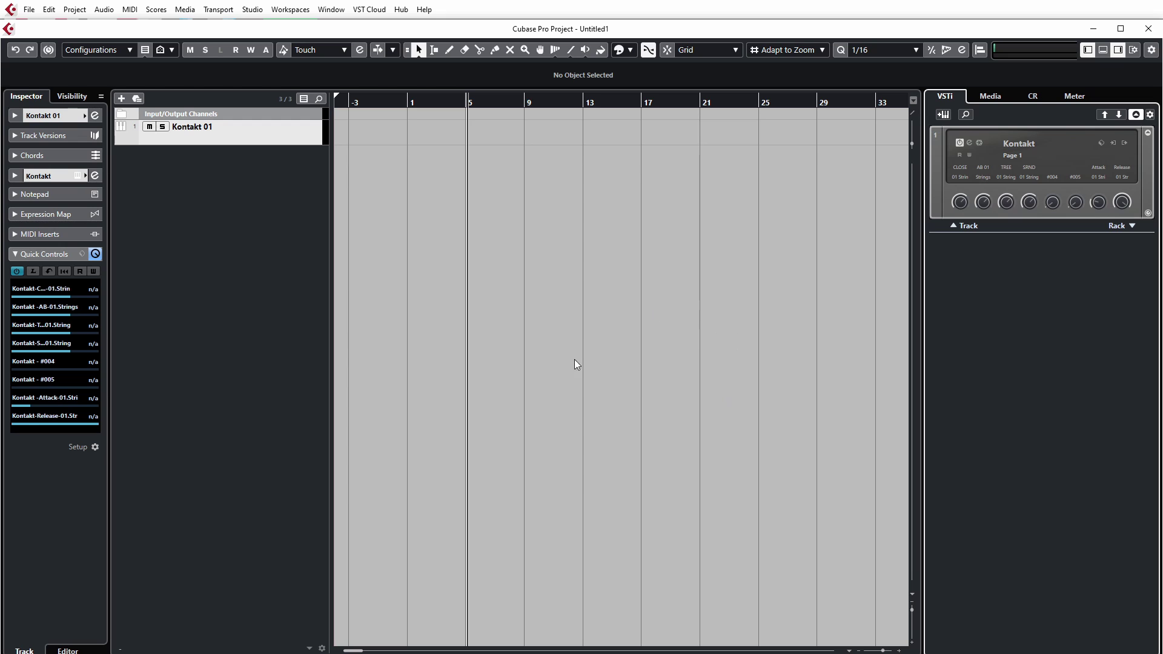
key("F3")
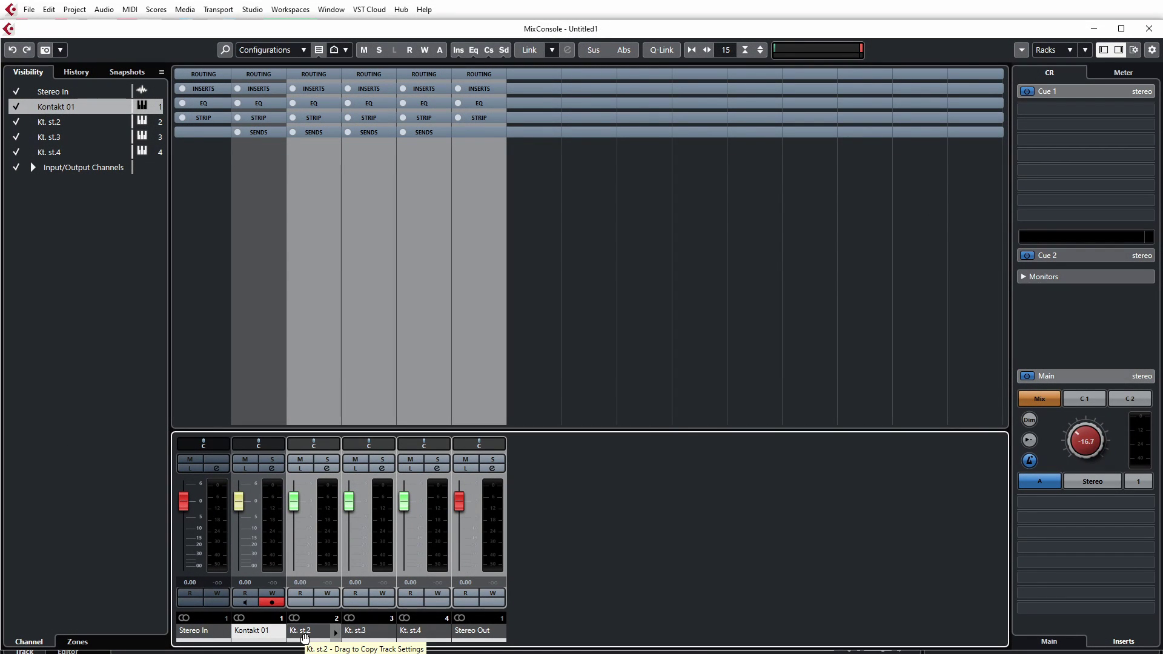
- Rename mixer channels Kt. st.2–st.4 to AB, TREE and SRND, then close the MixConsole
double_click(303, 630)
type("AB")
key("Tab")
type("TREE")
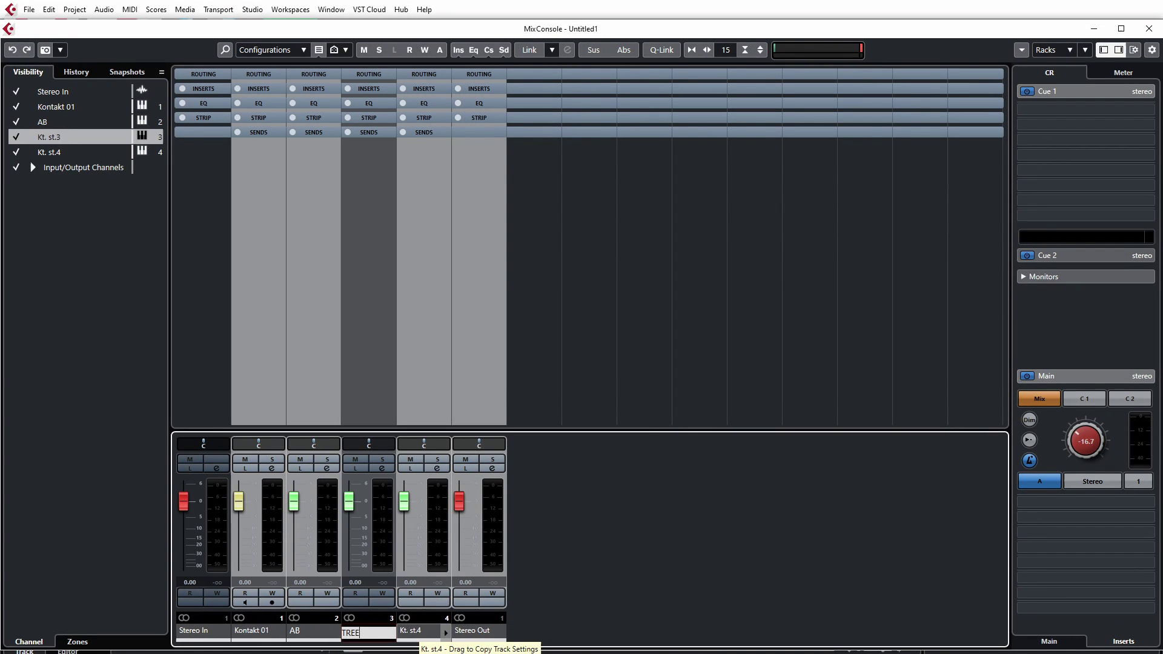
key("Tab")
type("SRND")
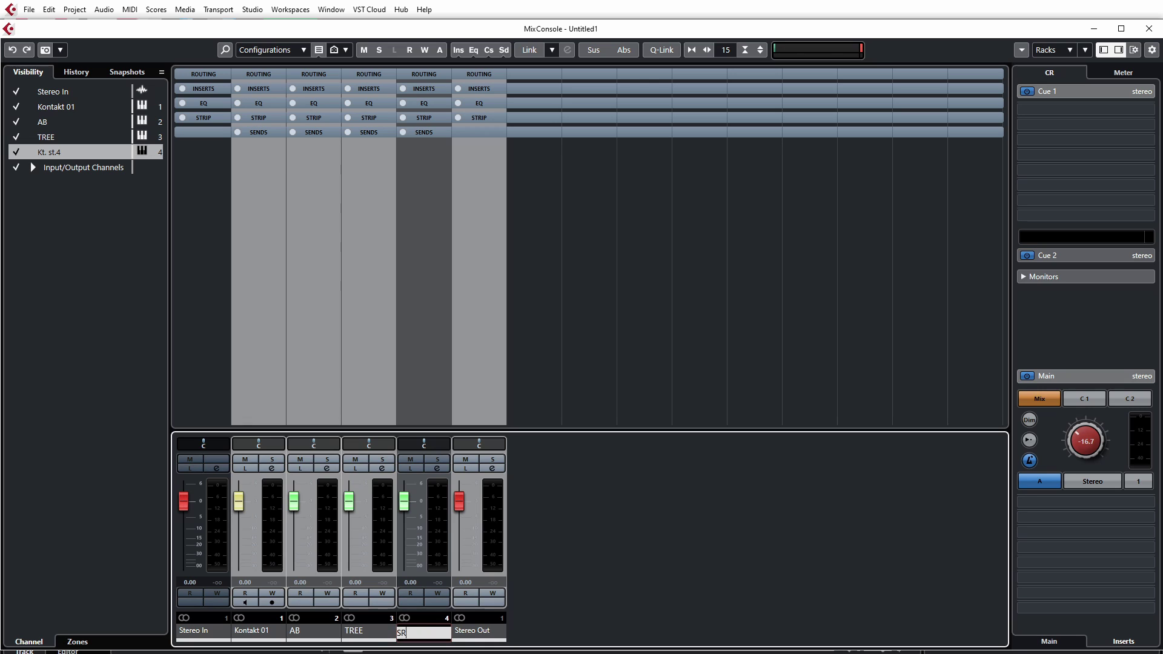
key("Return")
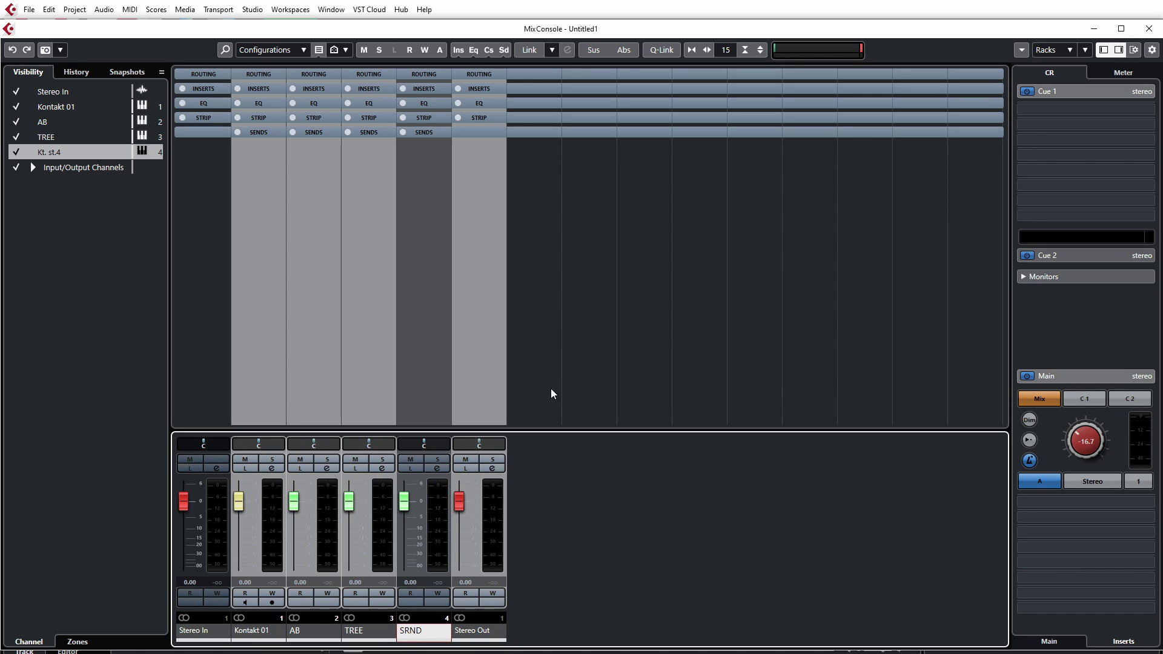
key("F3")
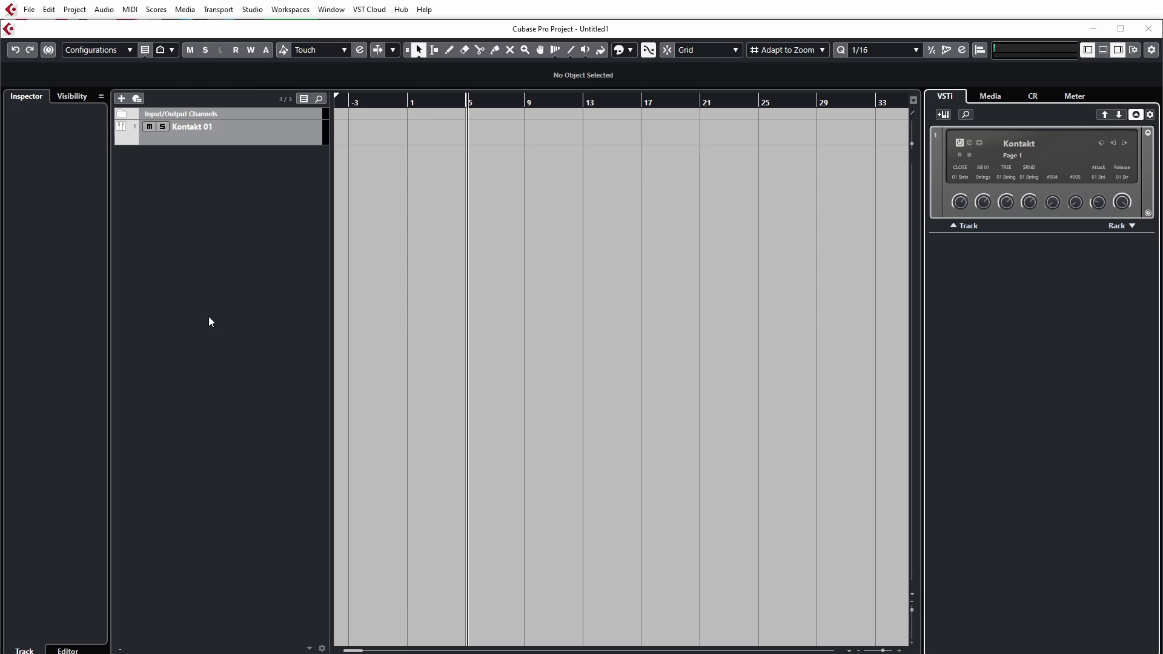
- Add four group tracks (Group 1–4) with Add Group Track at count 4, and select them
right_click(229, 269)
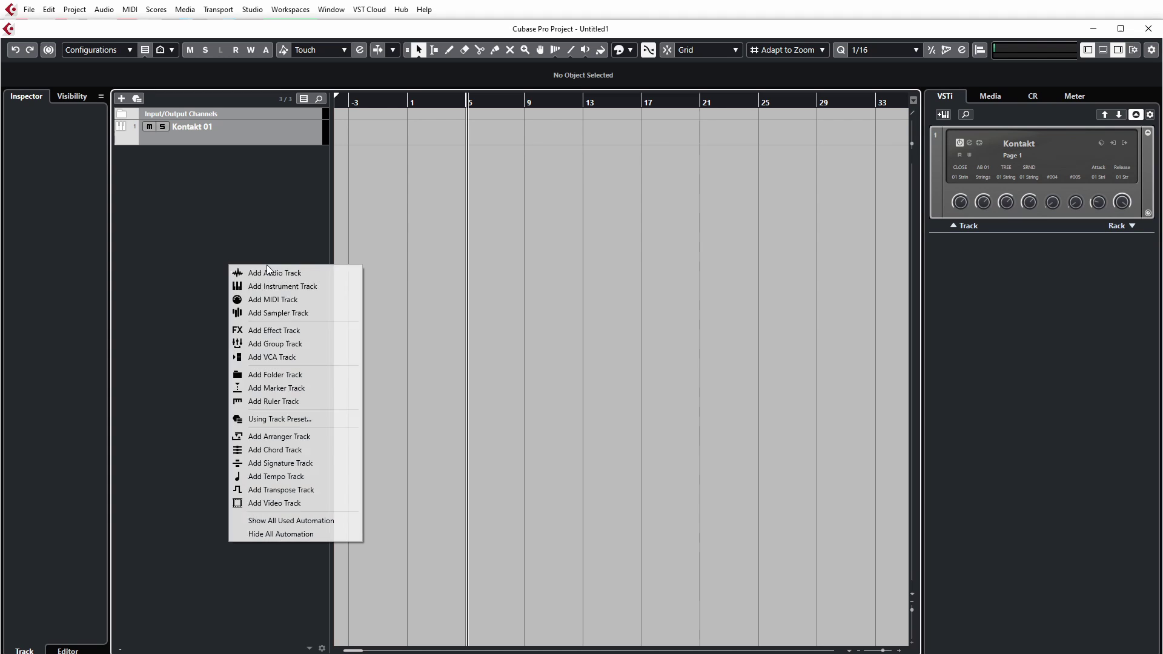
left_click(319, 344)
left_click(716, 413)
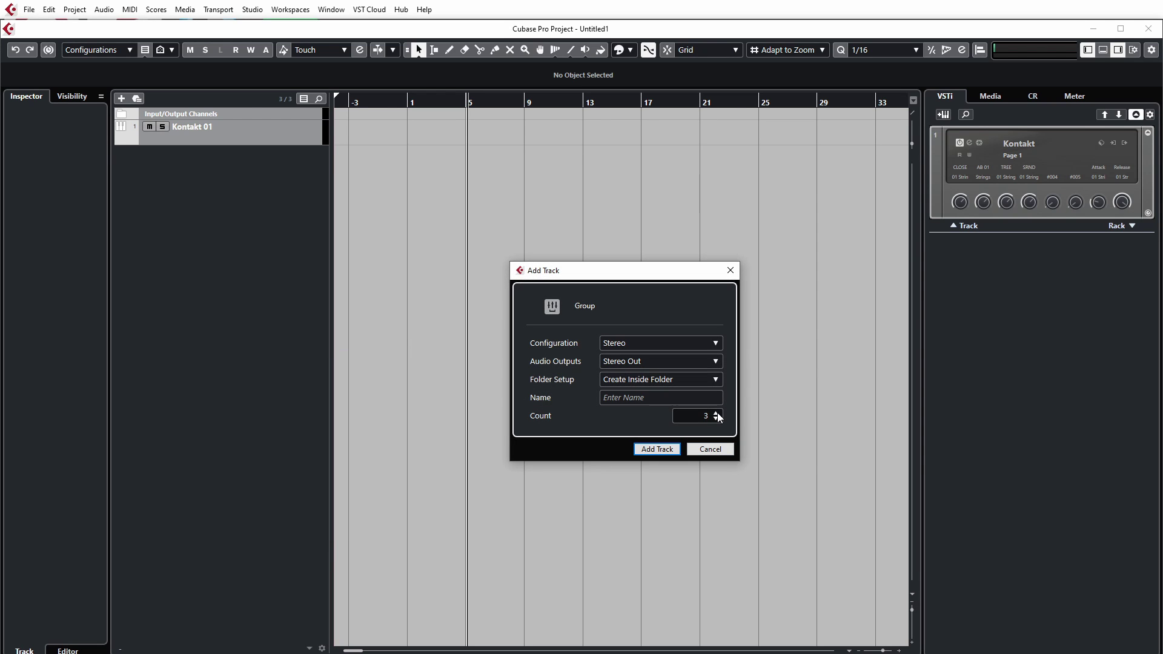
left_click(717, 412)
left_click(657, 449)
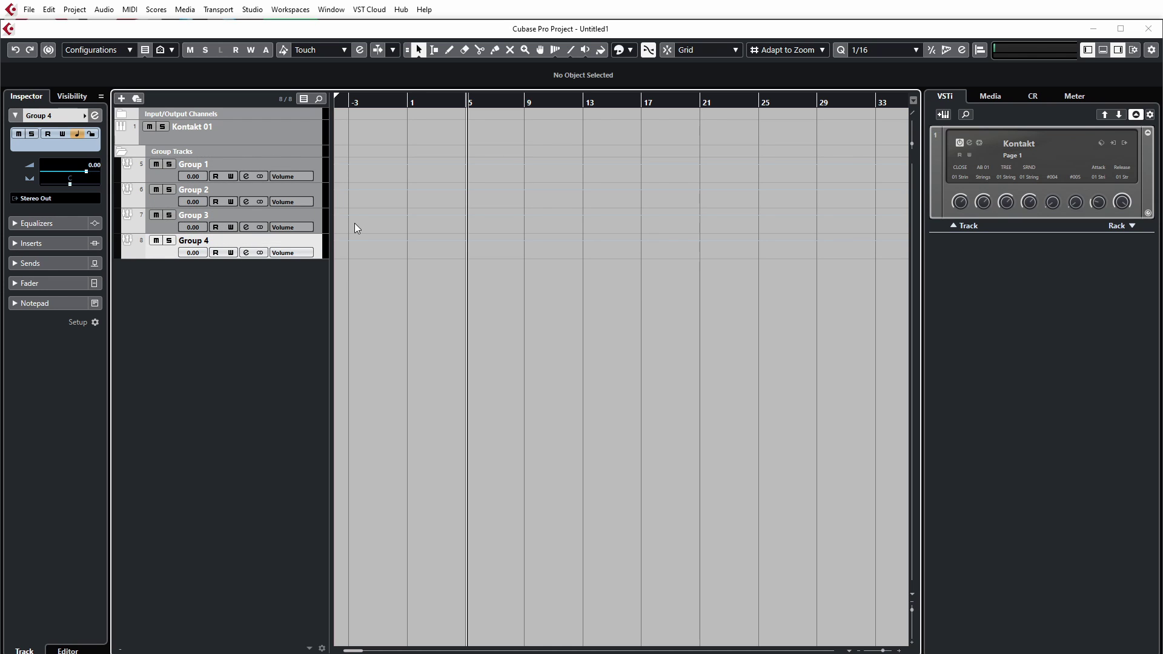
left_click(268, 162, "shift")
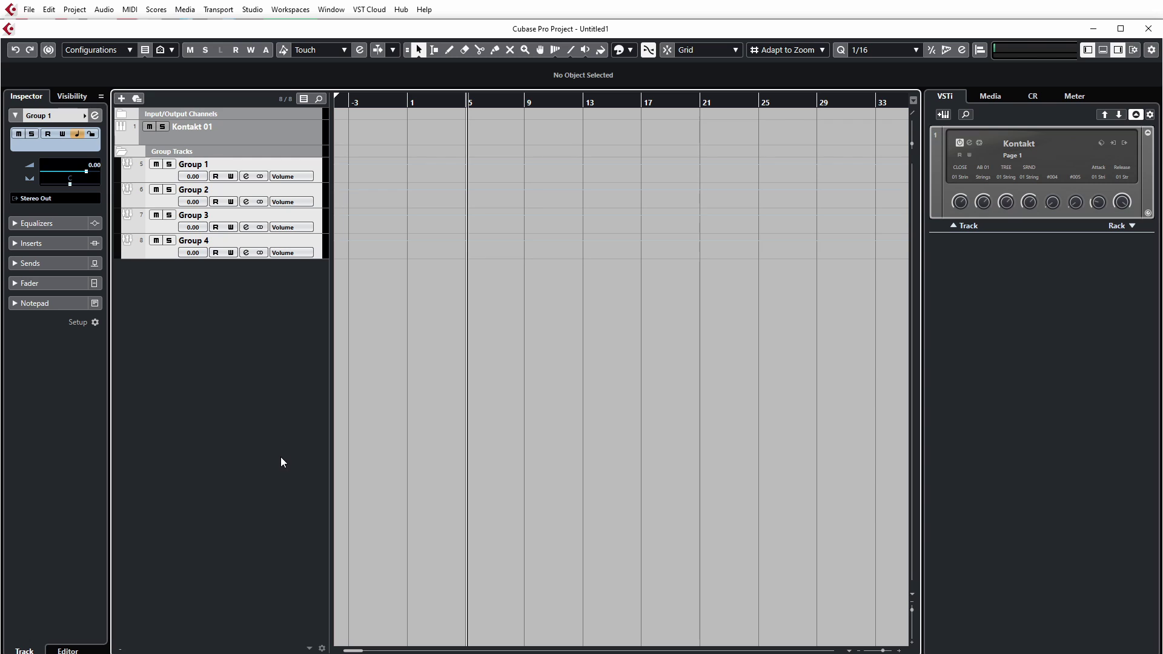
- Rename Group 1–4 to CLOSE, AB, TREE and SRND
double_click(212, 164)
type("CLOSE")
key("Return")
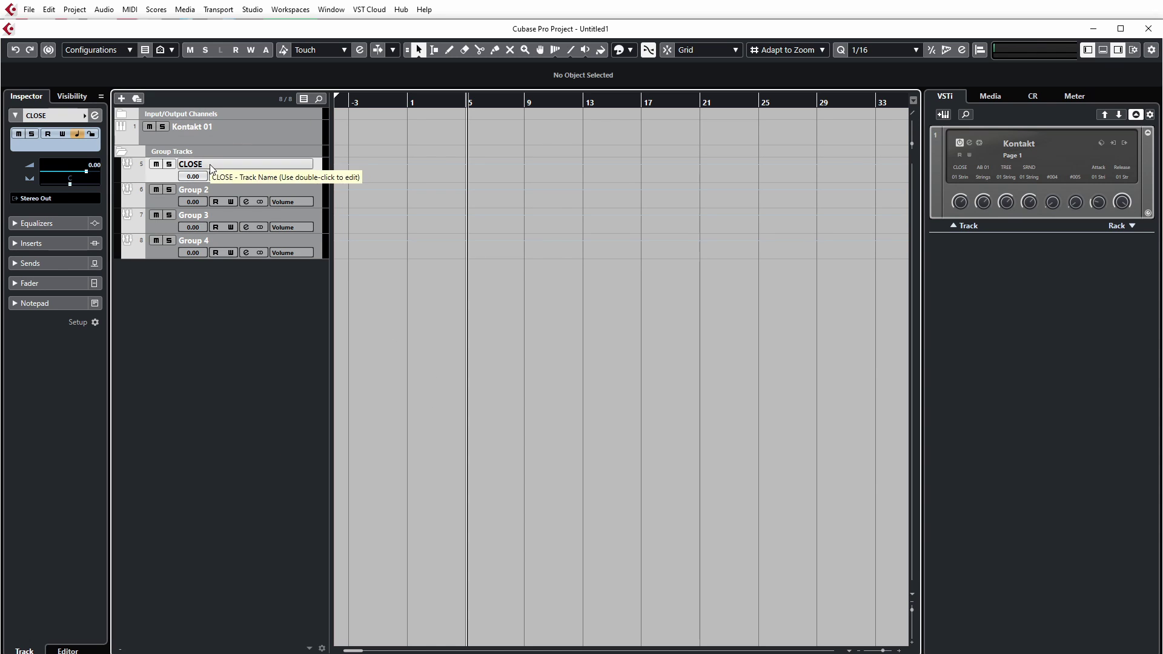
double_click(193, 190)
type("AB")
double_click(190, 215)
type("TREE")
key("Tab")
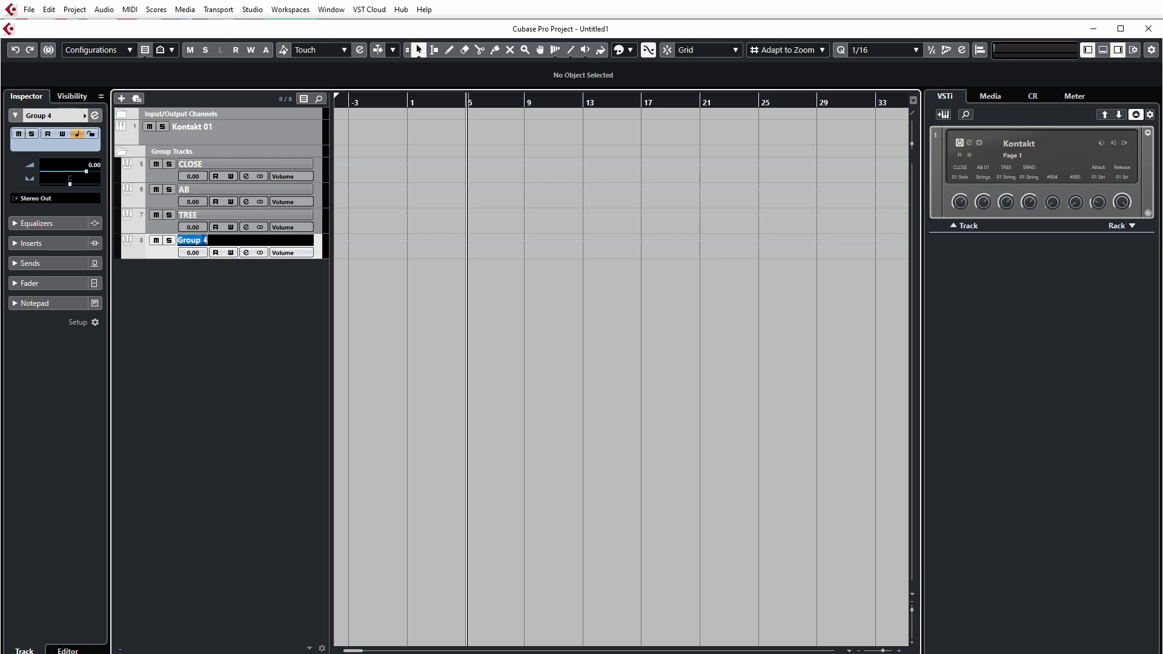
type("SRND")
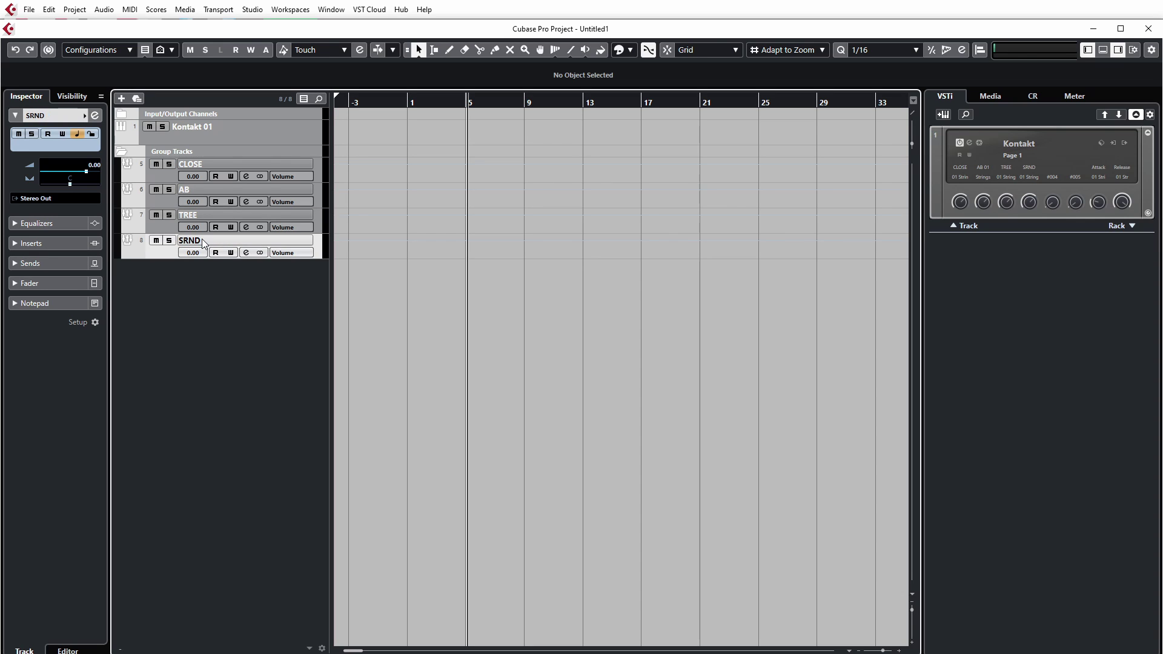
- Prefix each group name with HS: HS CLOSE, HS AB, HS TREE, HS SRND
double_click(193, 164)
key("Home")
type("HS")
key("Tab")
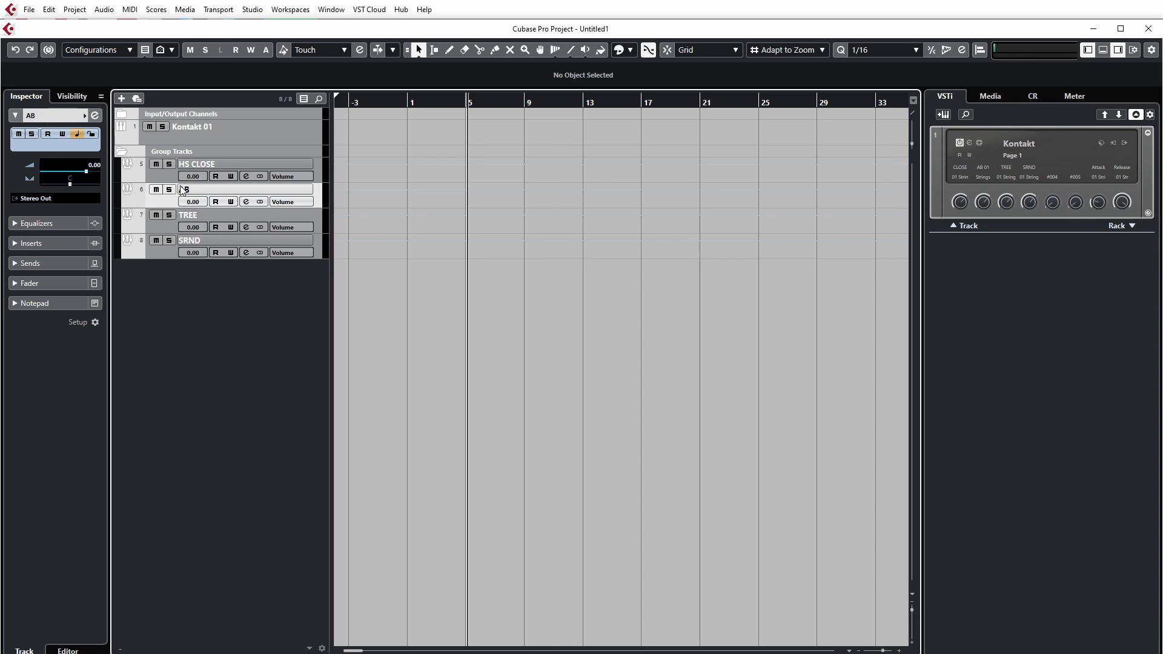
key("Home")
type("HS")
key("Tab")
key("Home")
type("HS")
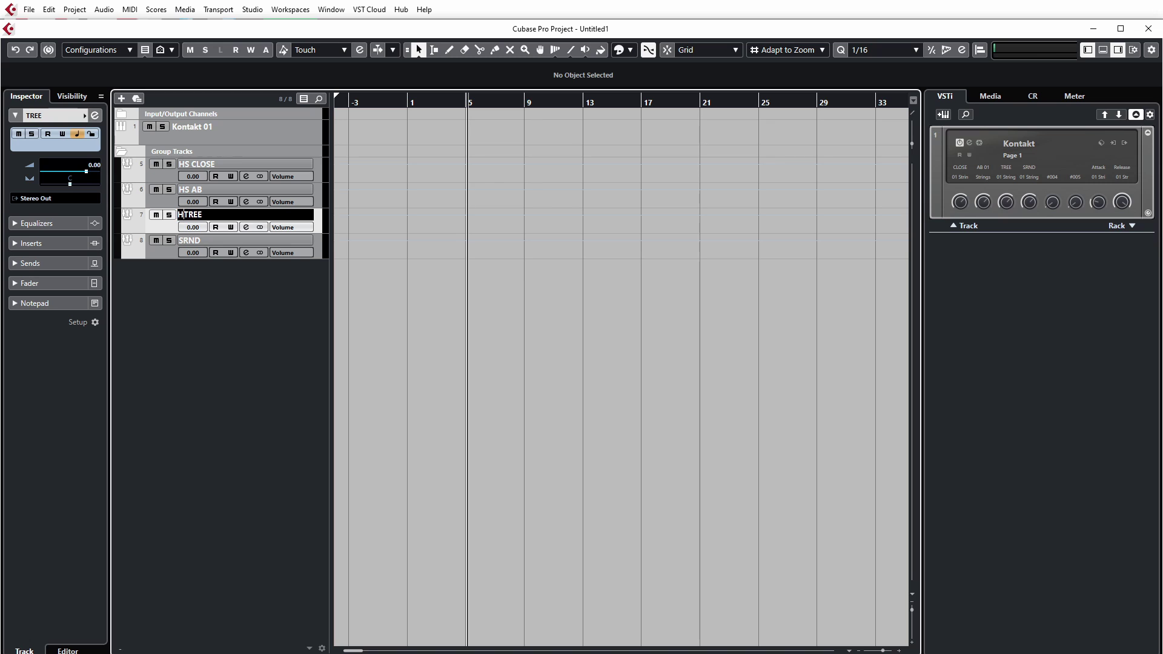
key("Tab")
key("Home")
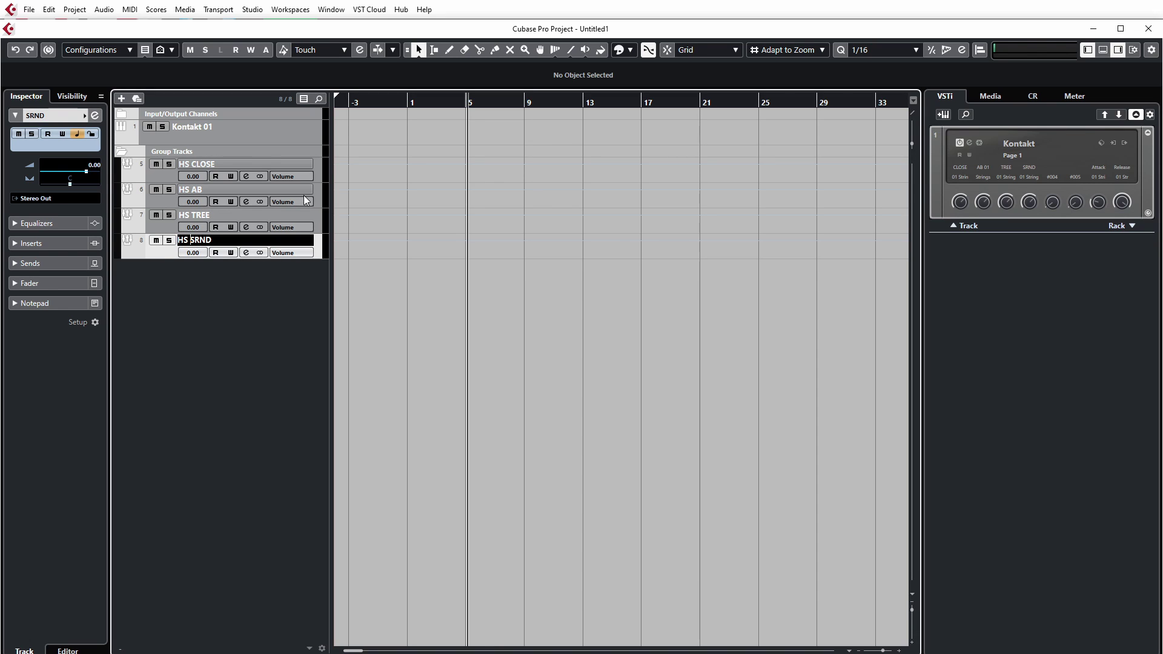
- Select all four HS group tracks and colour them yellow
left_click(315, 162)
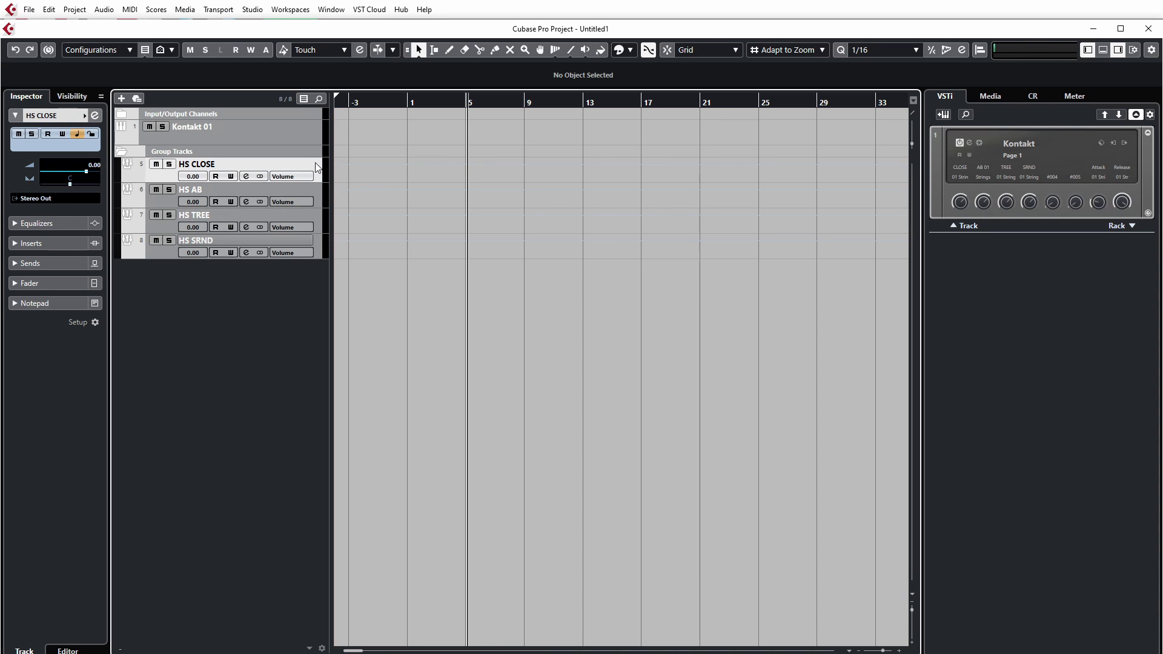
left_click(322, 243, "shift")
left_click(621, 51)
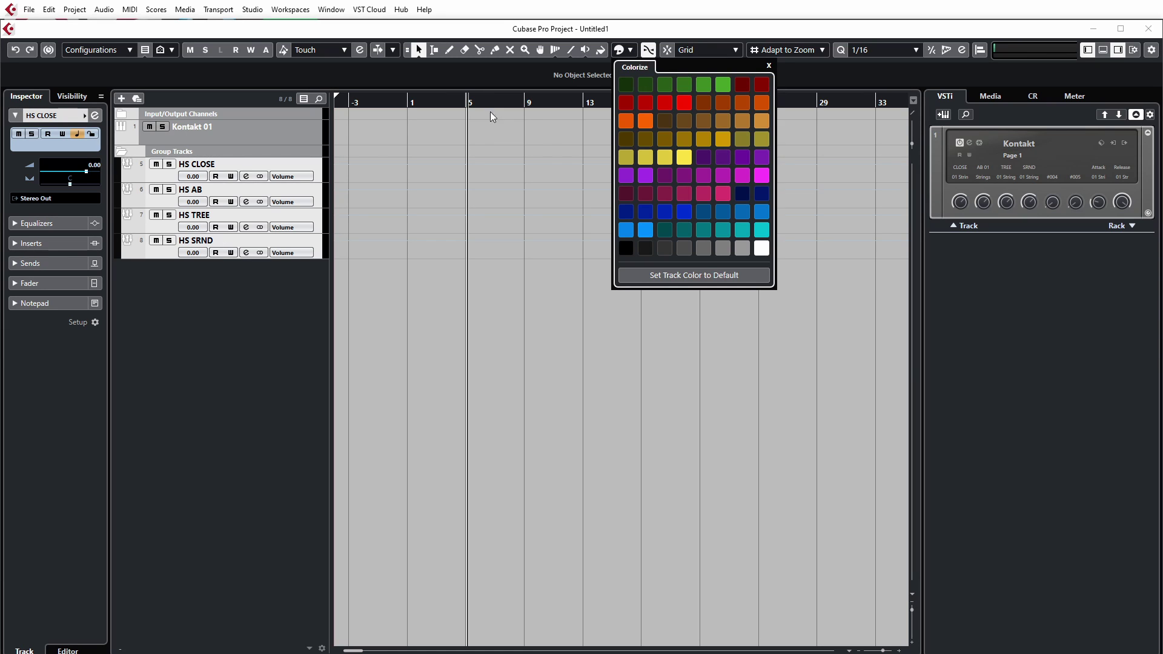
left_click(320, 166)
left_click(321, 257, "shift")
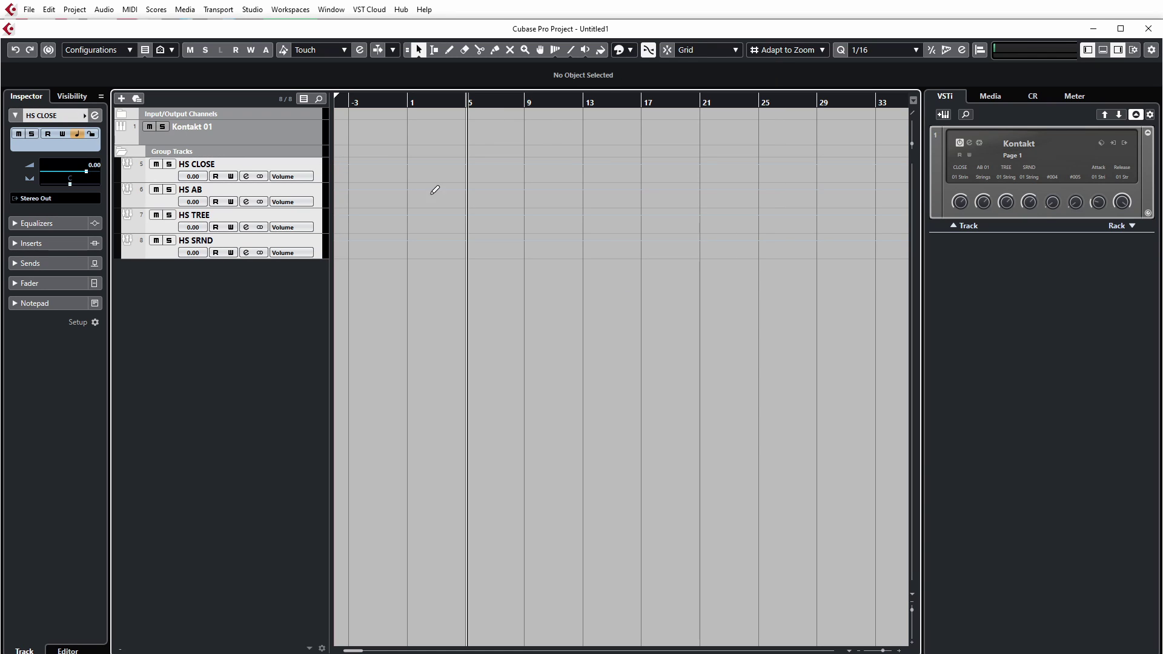
left_click(623, 50)
left_click(683, 157)
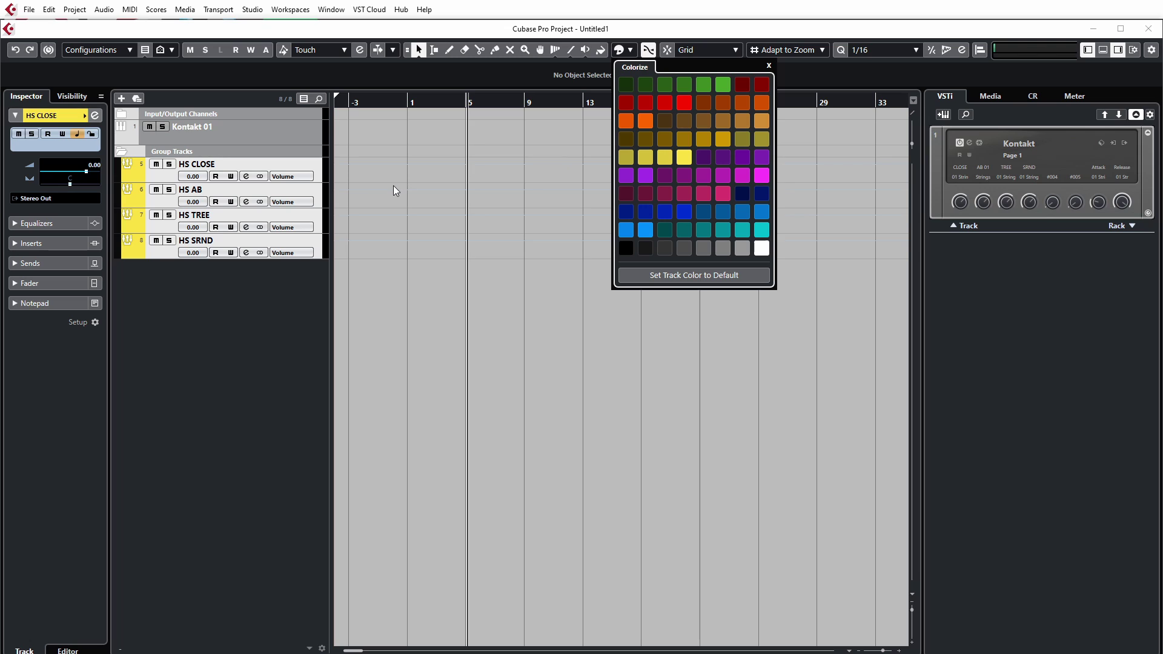
left_click(319, 194)
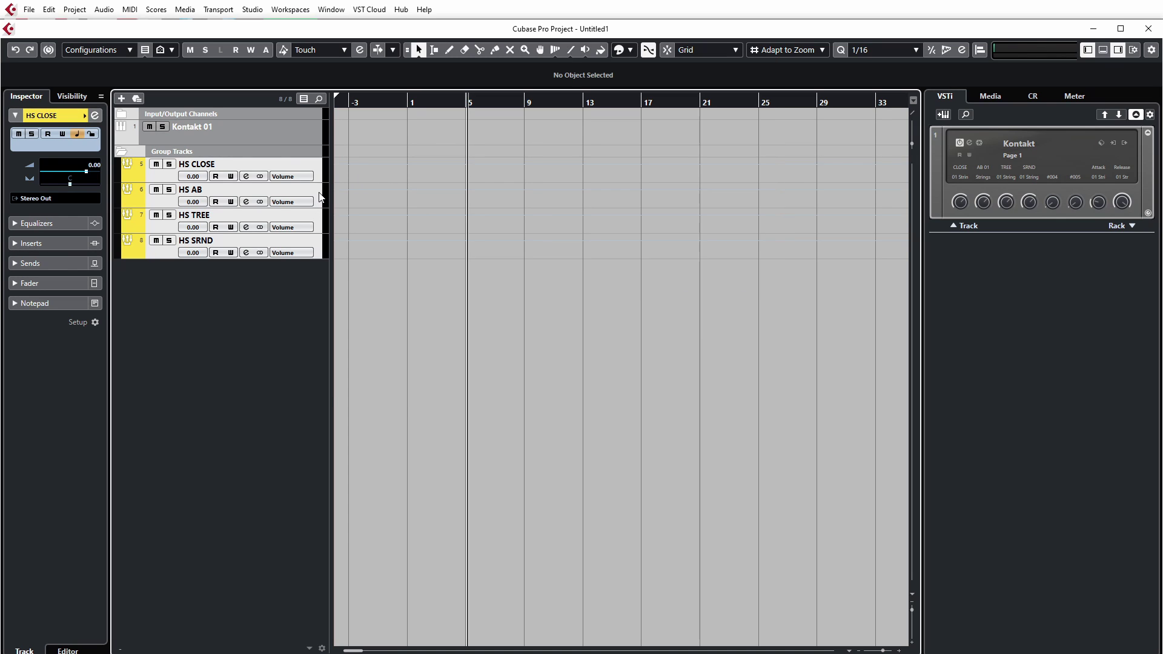
right_click(318, 192)
- Add a group channel named High Strings fed by the four selected HS groups
mouse_move(404, 202)
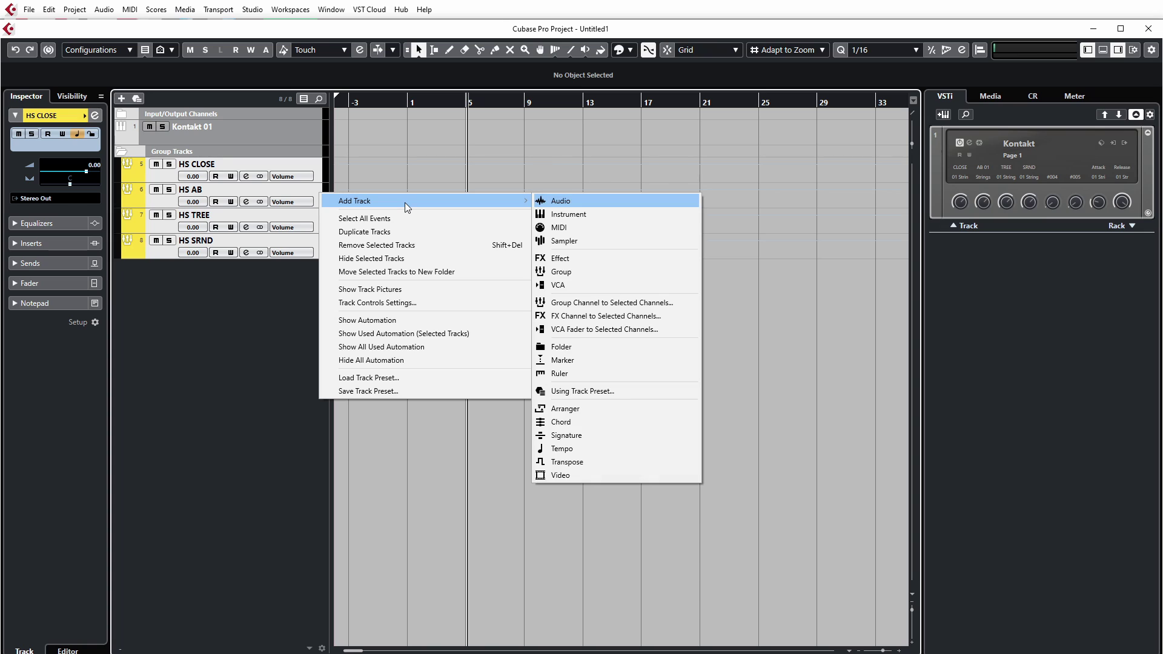
left_click(644, 306)
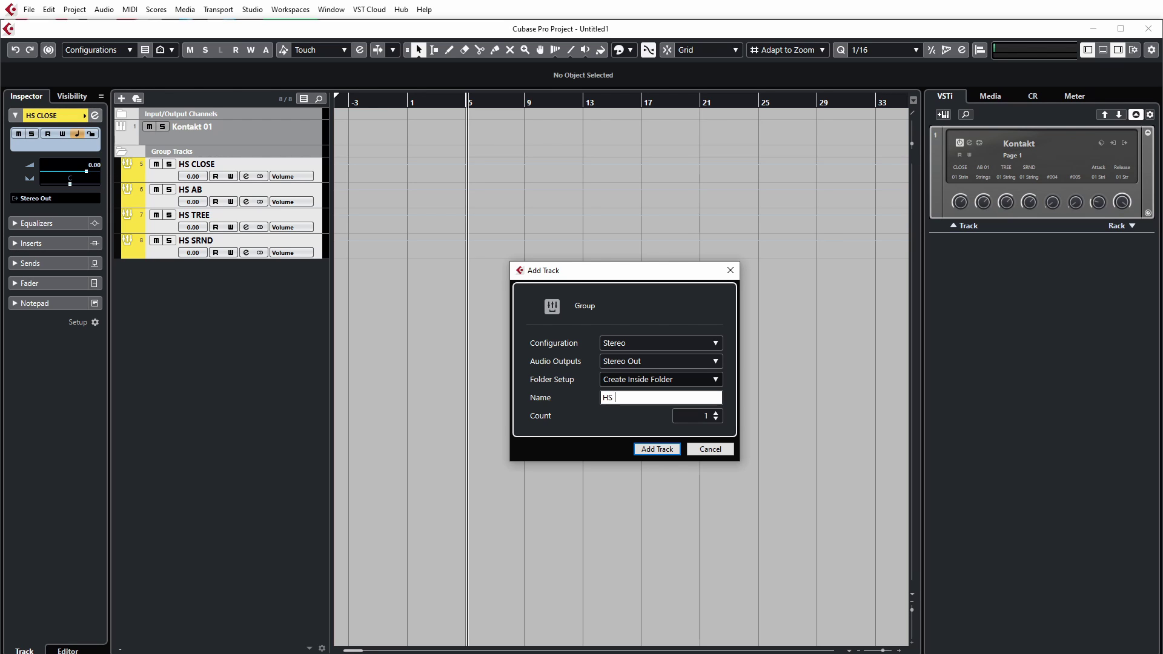
type("igh Strings")
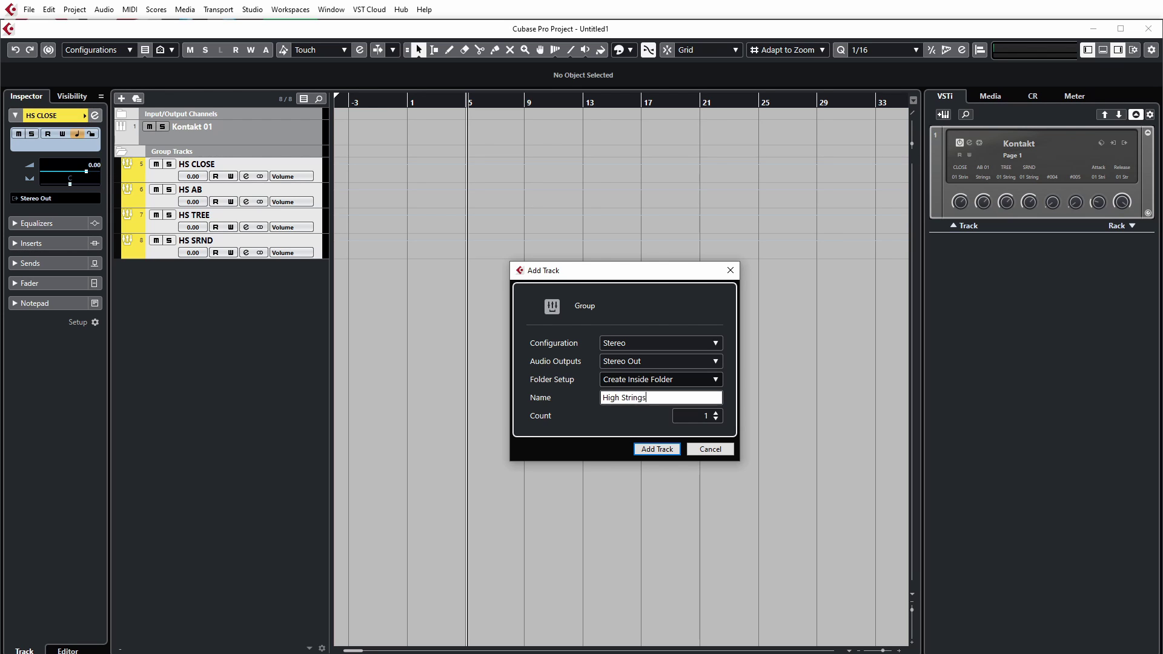
left_click(657, 449)
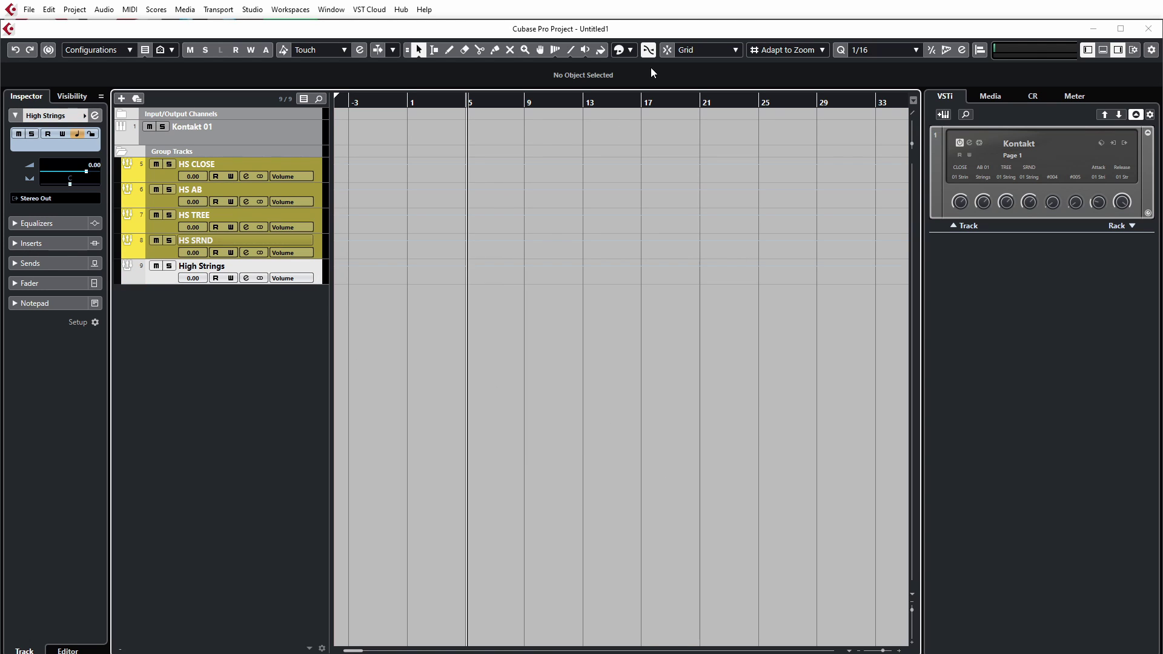
left_click(624, 51)
left_click(718, 85)
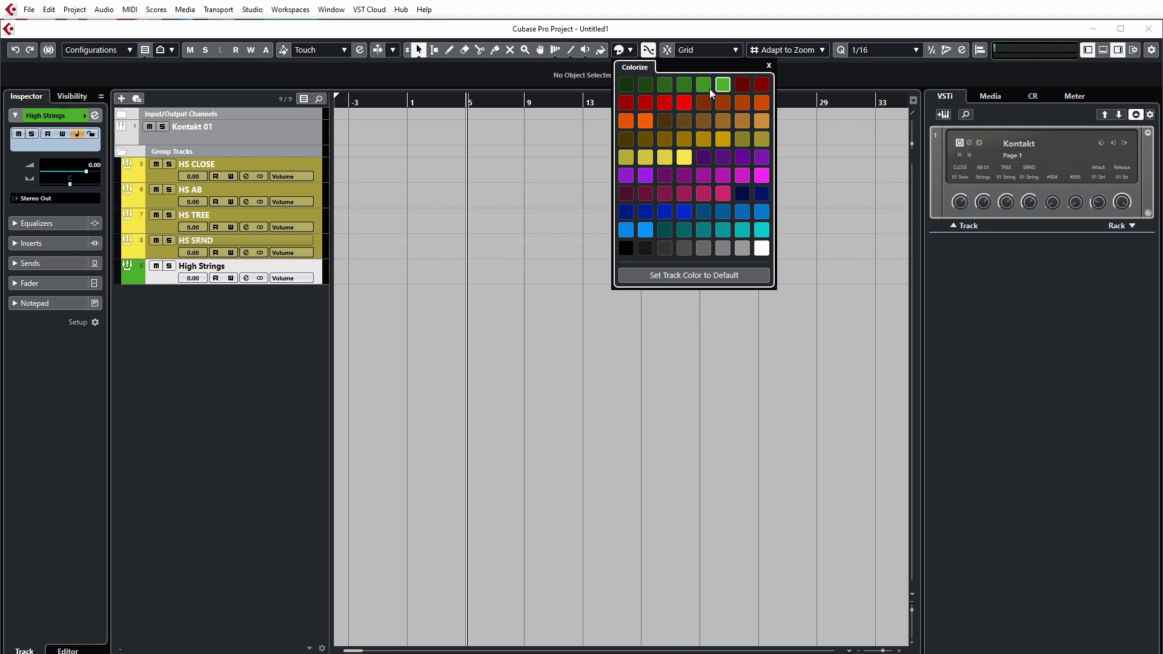
left_click(313, 257)
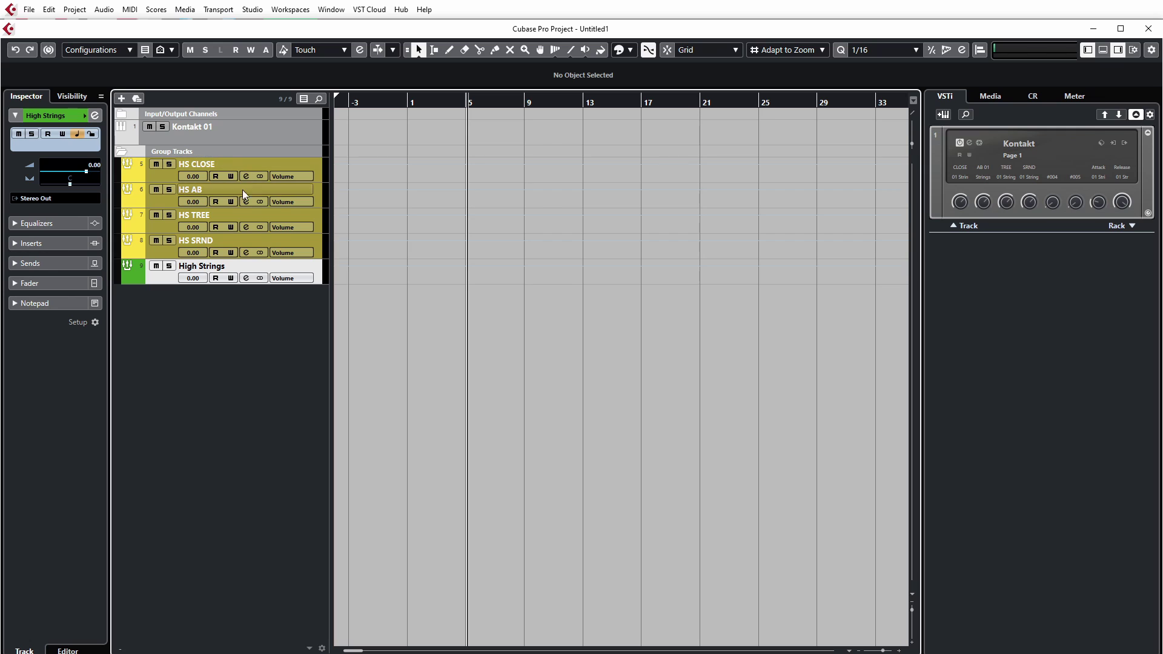
key("Up")
key("Up")
key("Up")
key("Up")
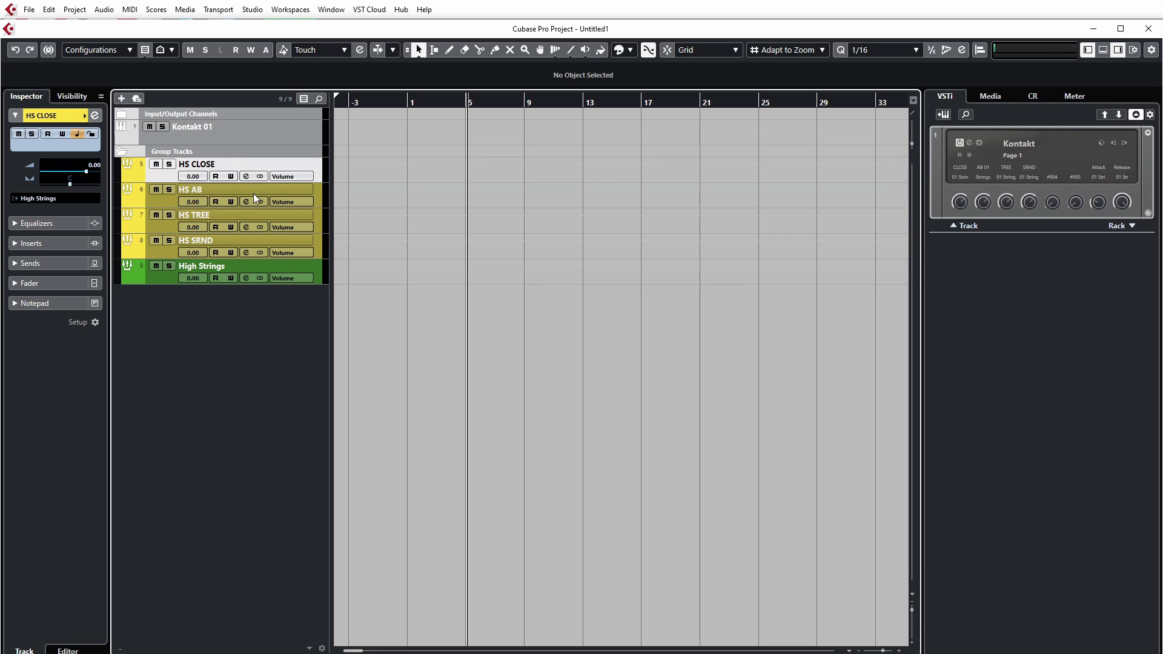
left_click(246, 271)
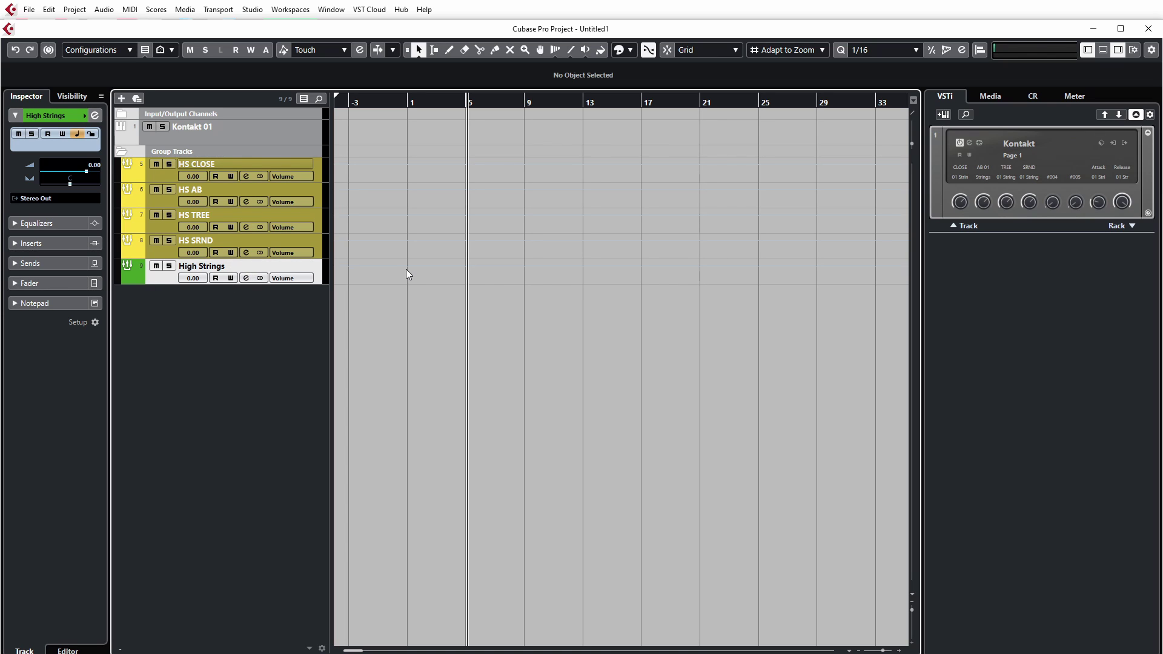
left_click(235, 143)
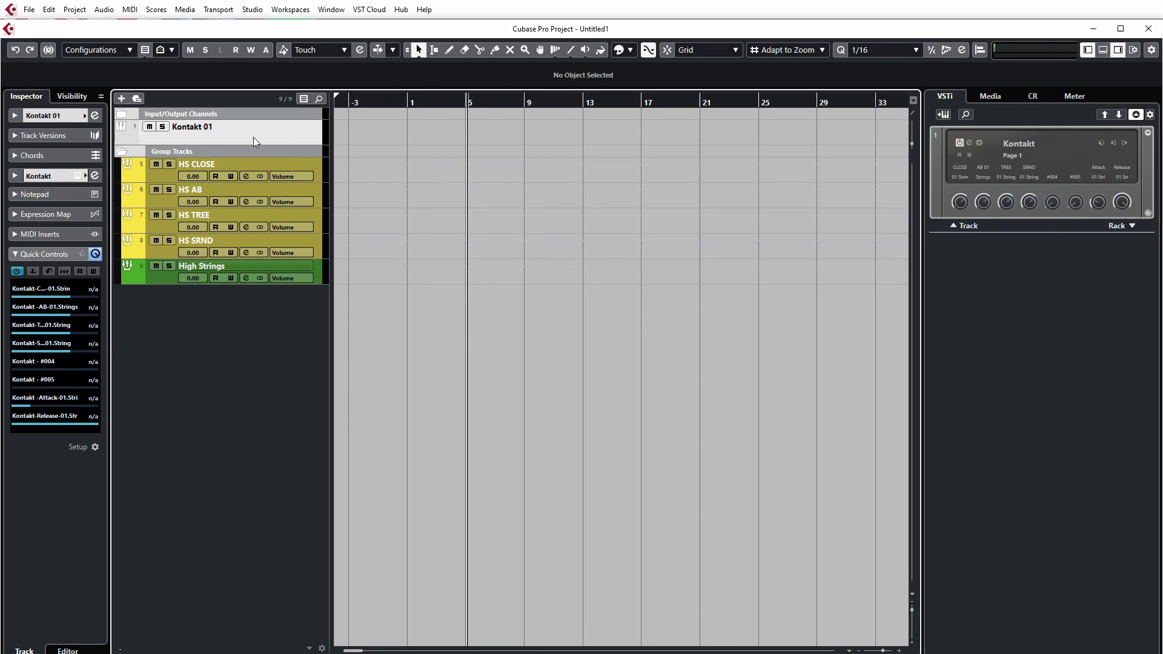
right_click(253, 136)
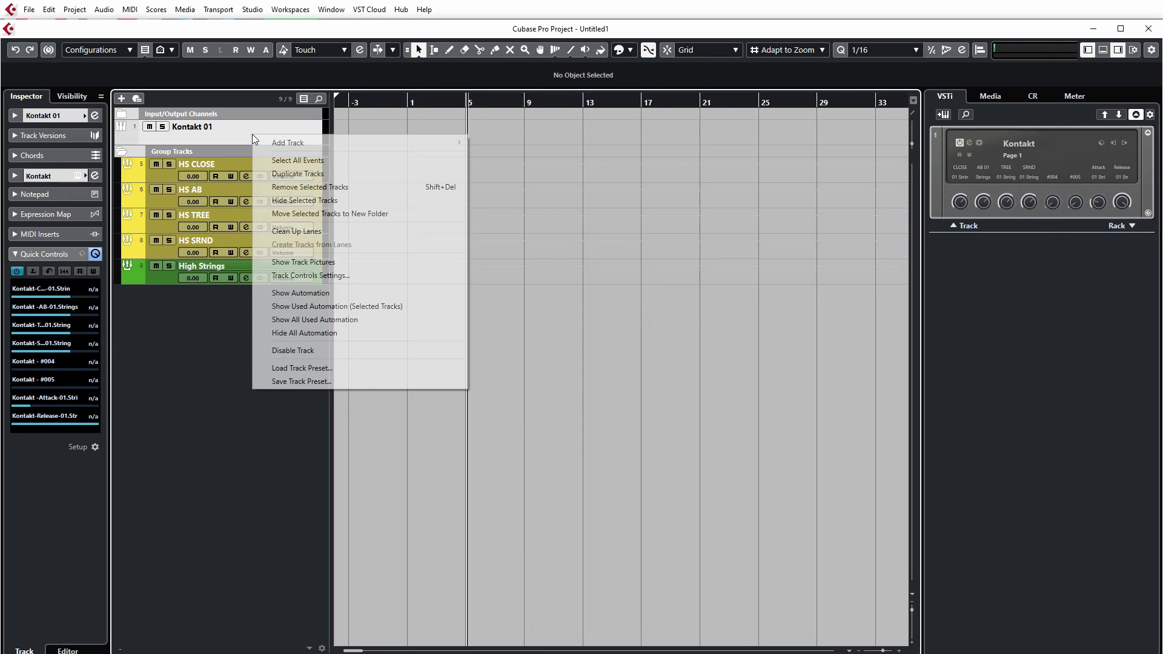
left_click(659, 170)
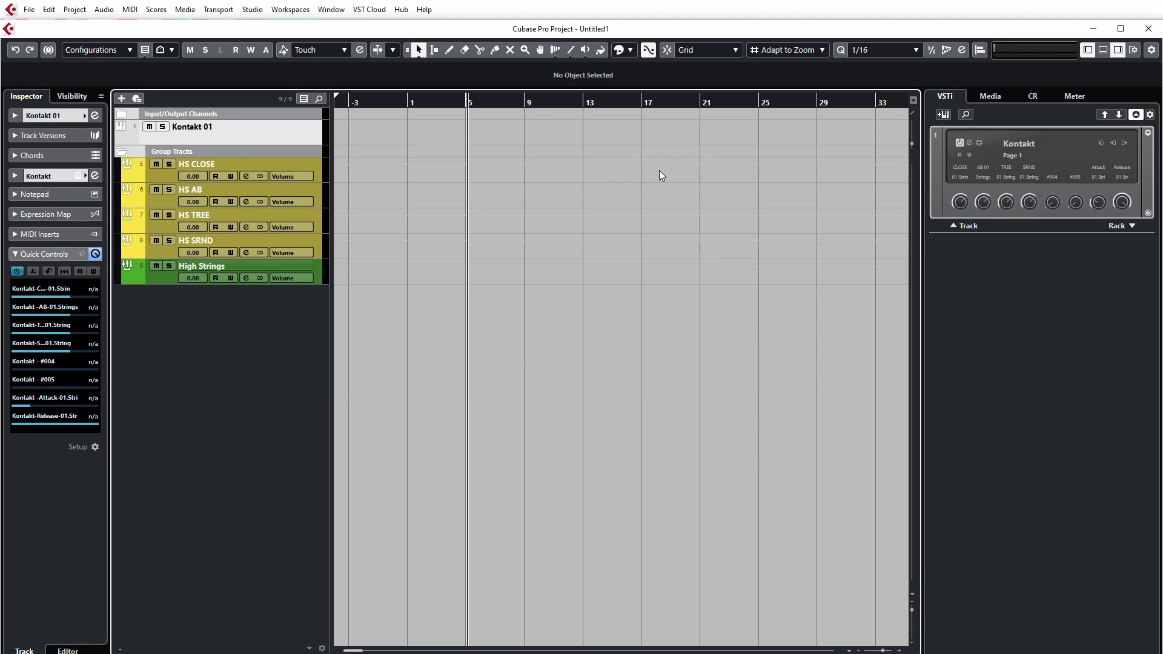
- Show the MixConsole's Routing rack and route Kontakt 01's output to HS CLOSE
key("F3")
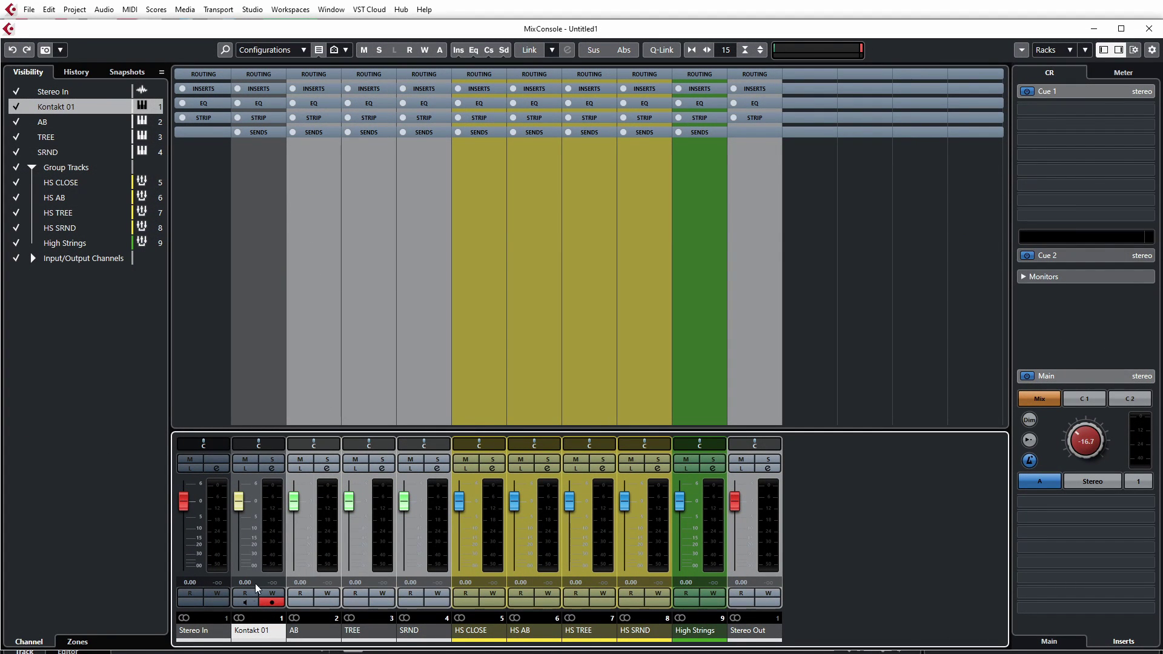
left_click(309, 74)
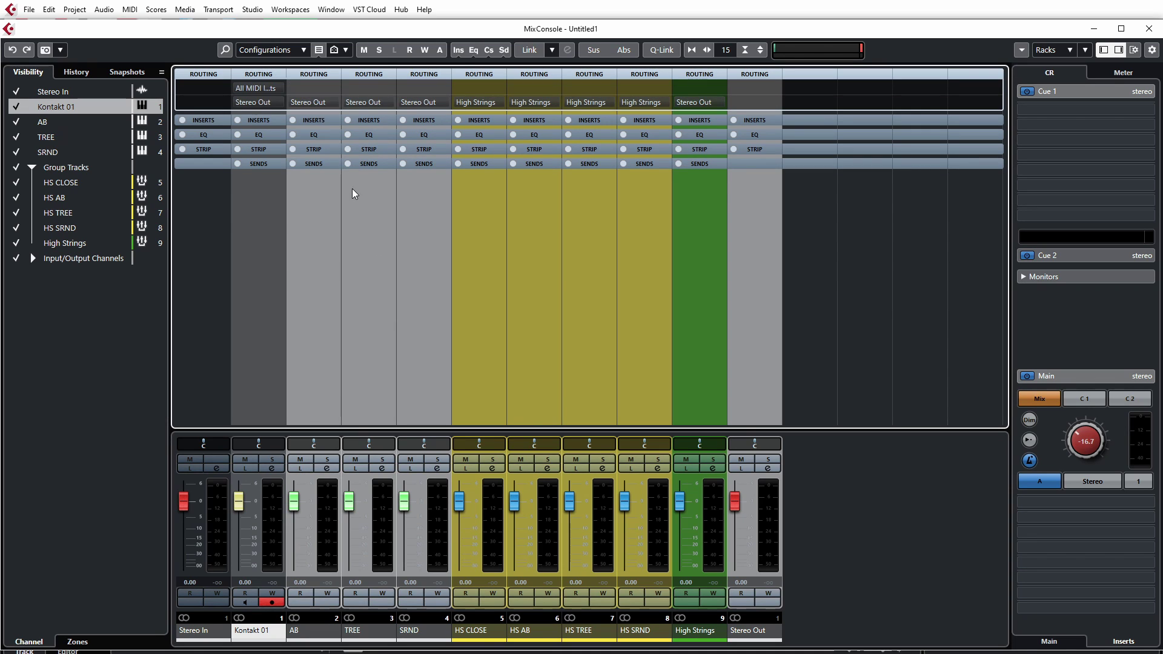
left_click(339, 418)
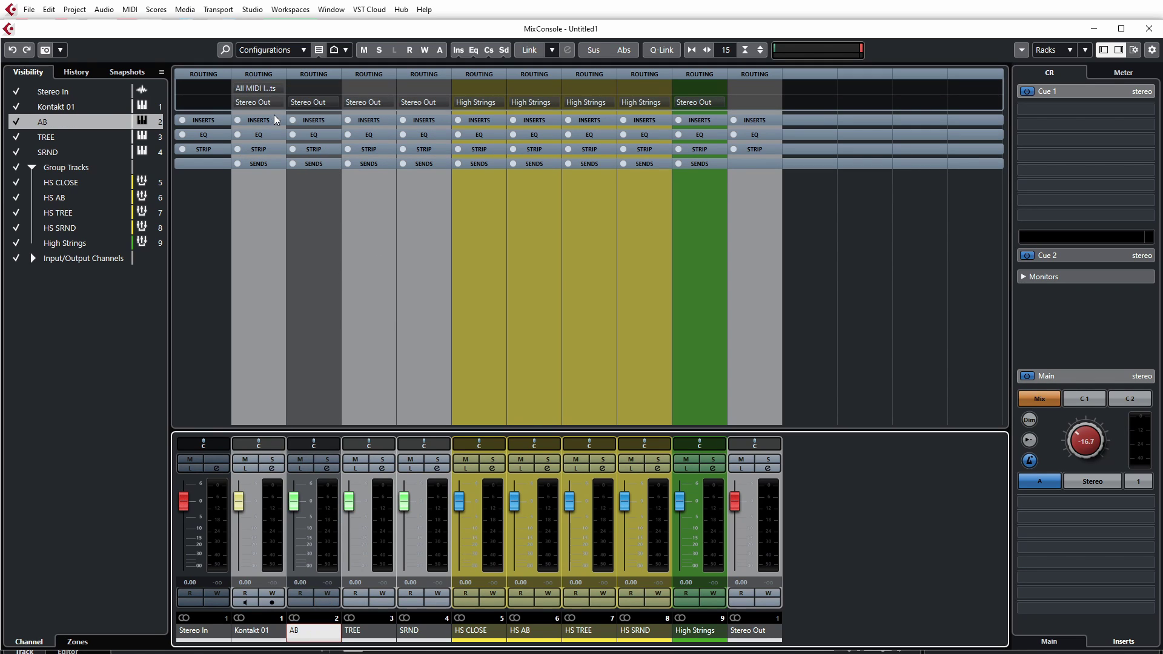
left_click(252, 633)
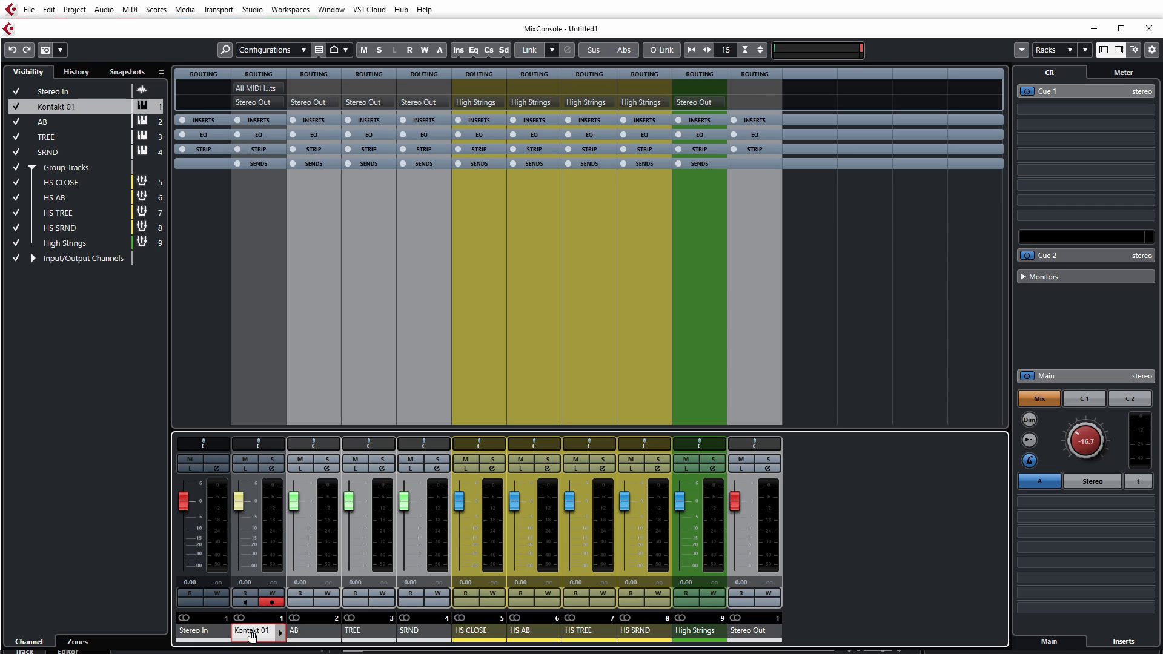
left_click(253, 102)
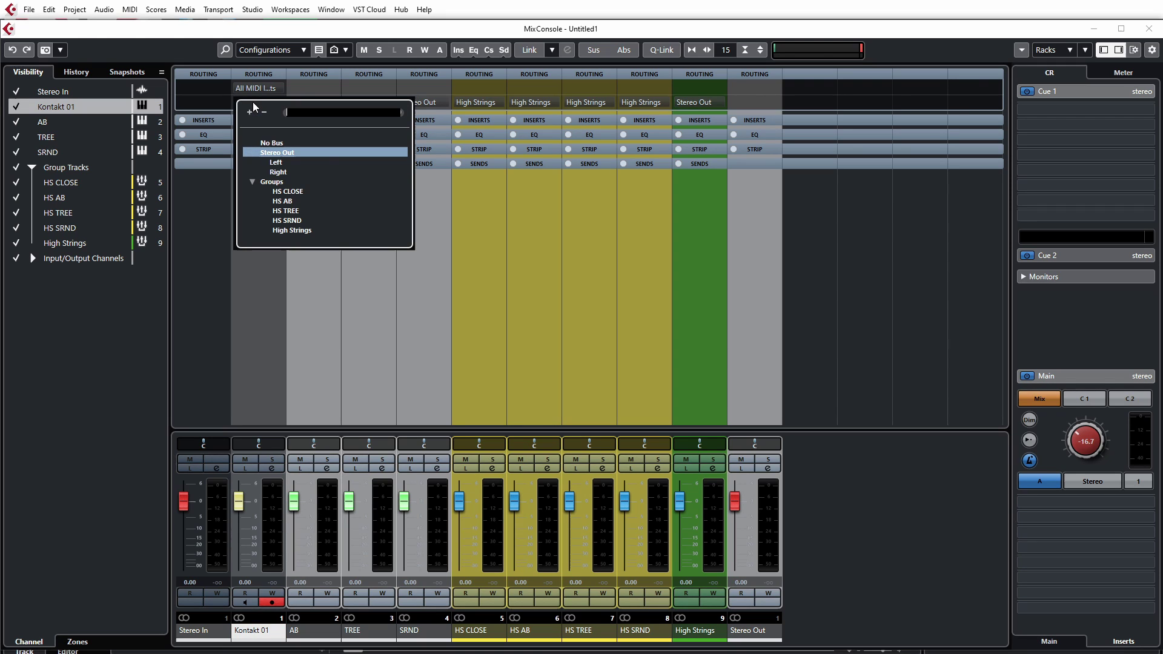
left_click(296, 190)
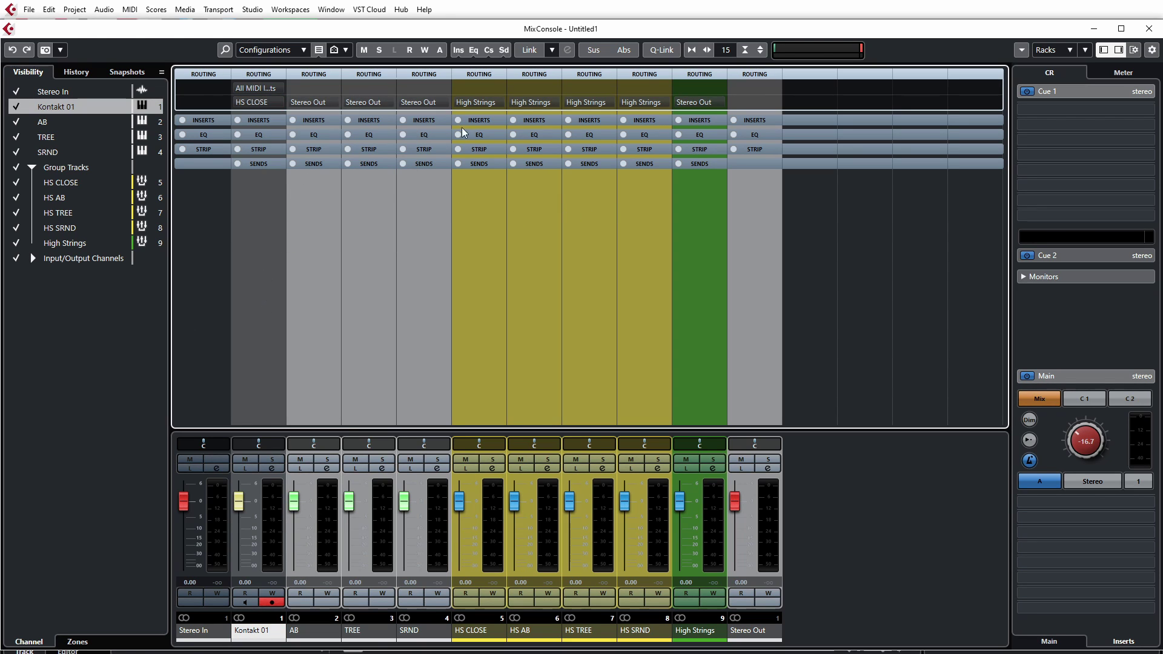
- Route AB, TREE and SRND outputs to HS AB, HS TREE and HS SRND, then close the mixer
right_click(302, 633)
key("Escape")
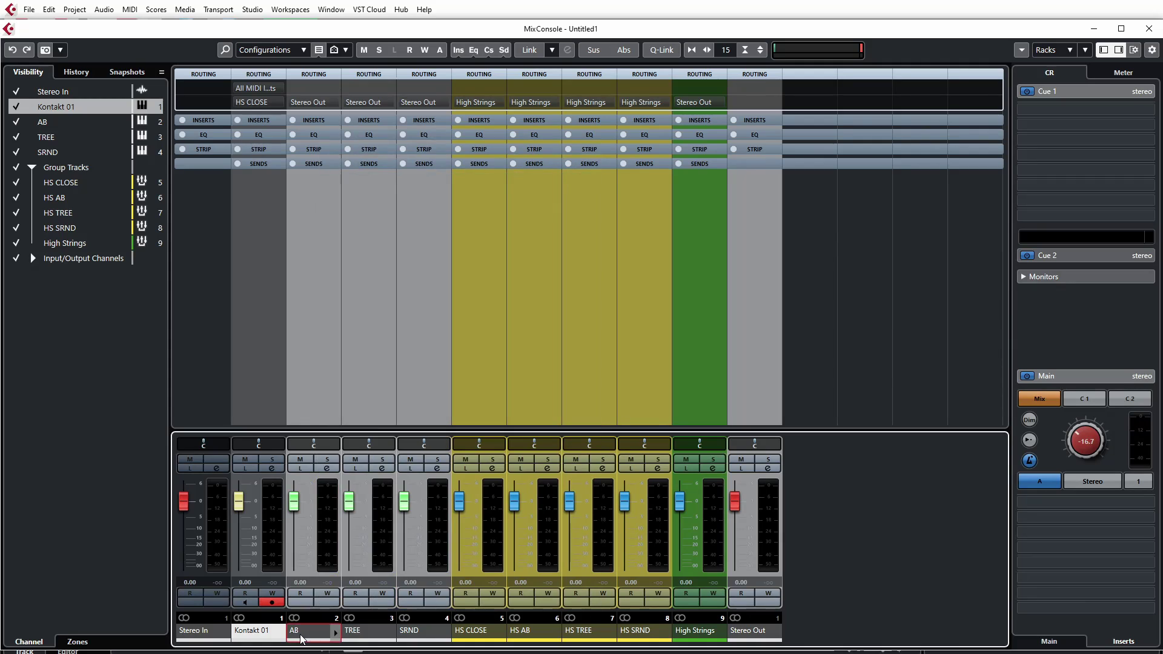
left_click(302, 638)
left_click(327, 102)
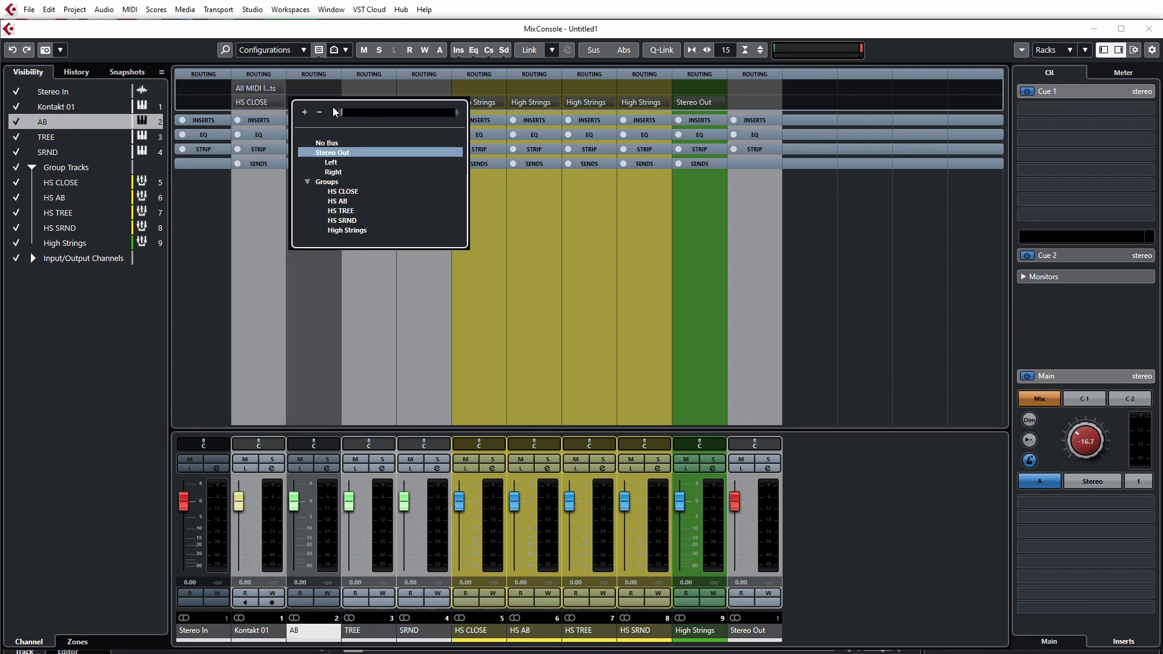
left_click(338, 203)
left_click(369, 103)
key("Escape")
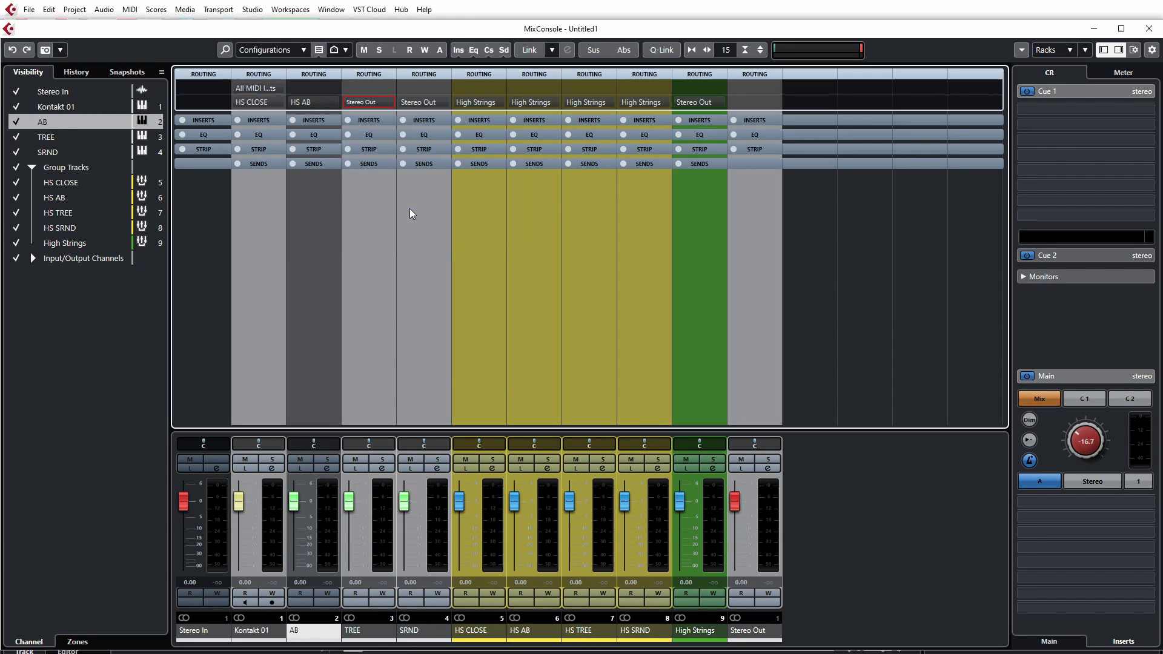
left_click(417, 103)
left_click(485, 219)
left_click(1148, 28)
- Duplicate the Kontakt 01 track three times, giving four Kontakt tracks
left_click(263, 134)
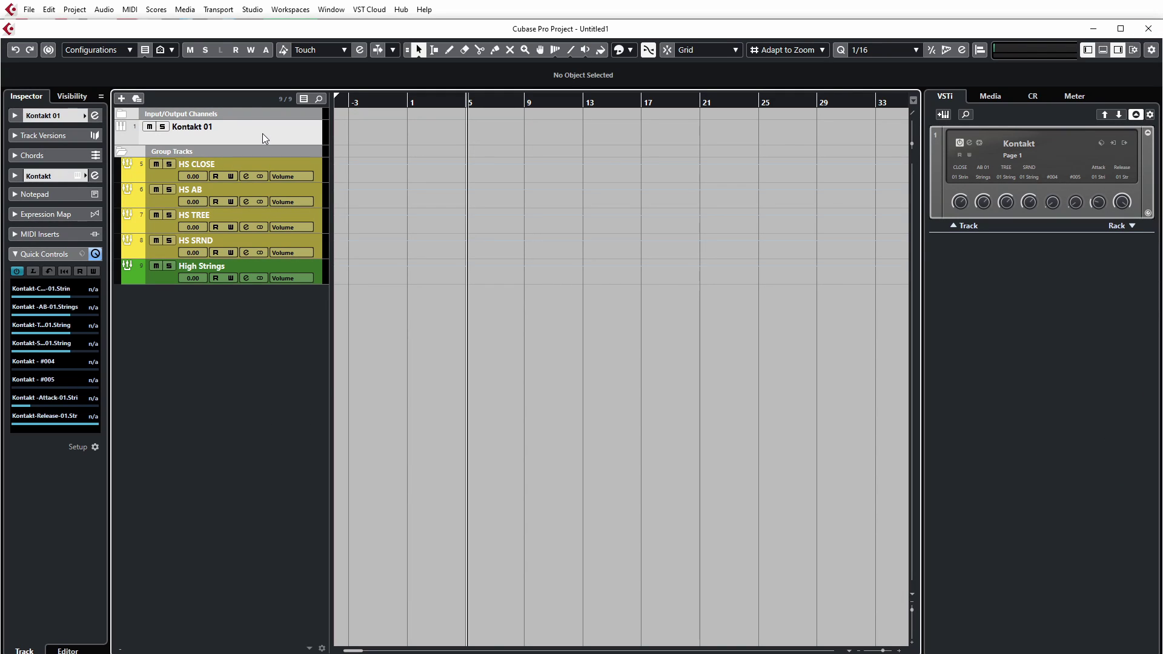
right_click(263, 134)
left_click(347, 173)
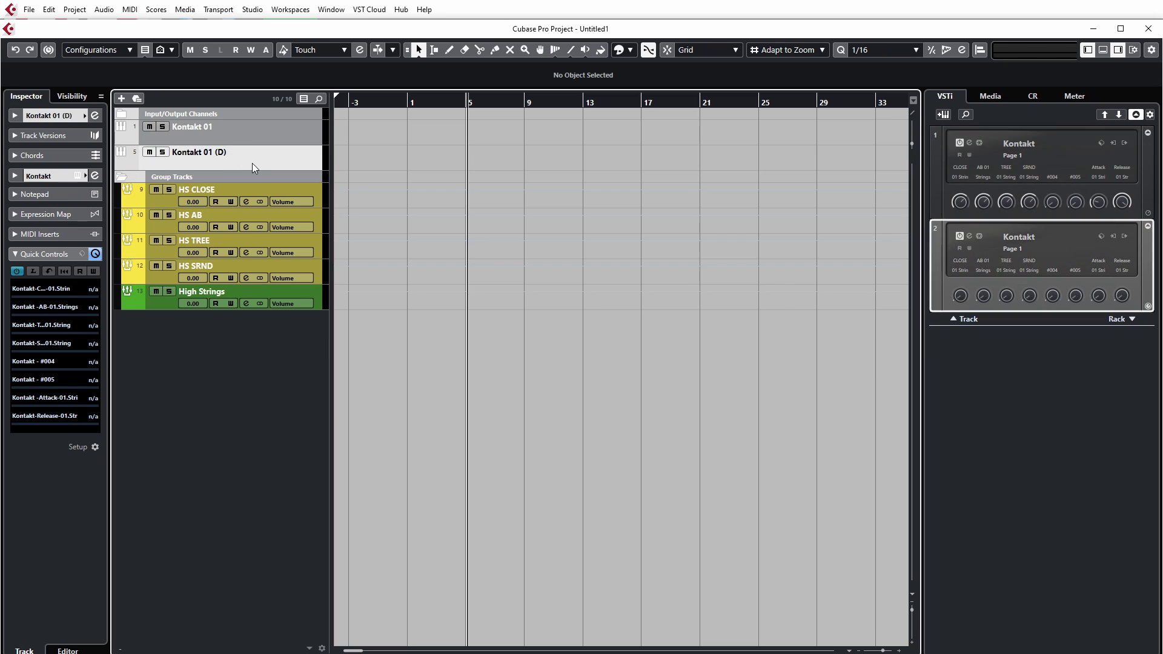
right_click(255, 161)
left_click(296, 201)
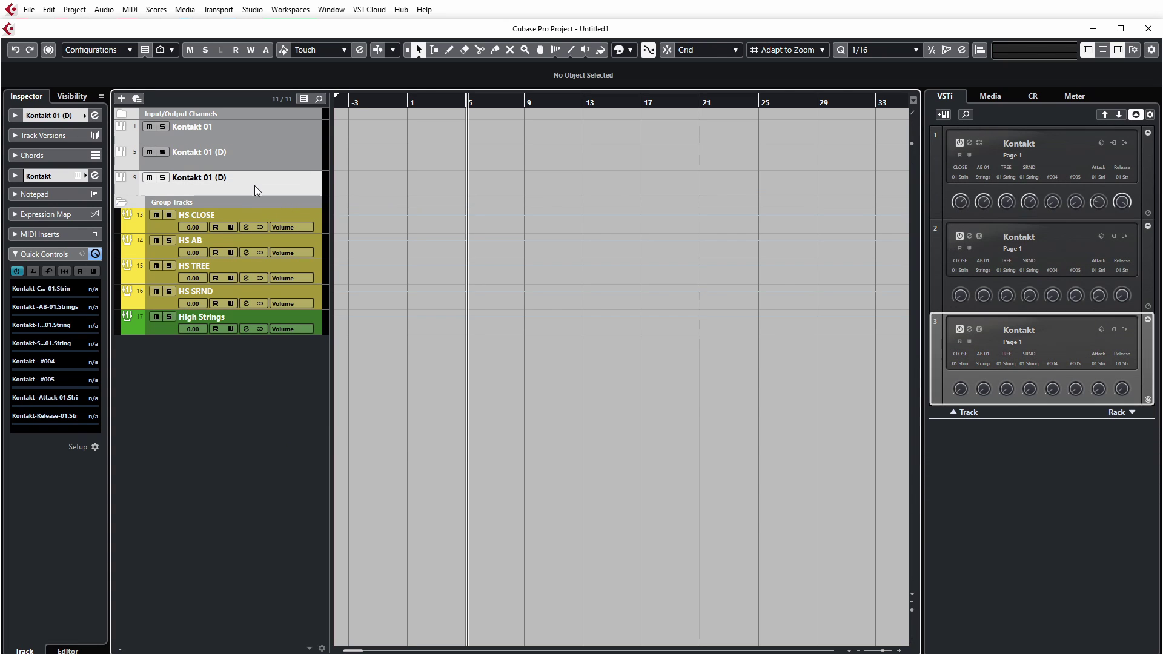
right_click(254, 185)
left_click(329, 222)
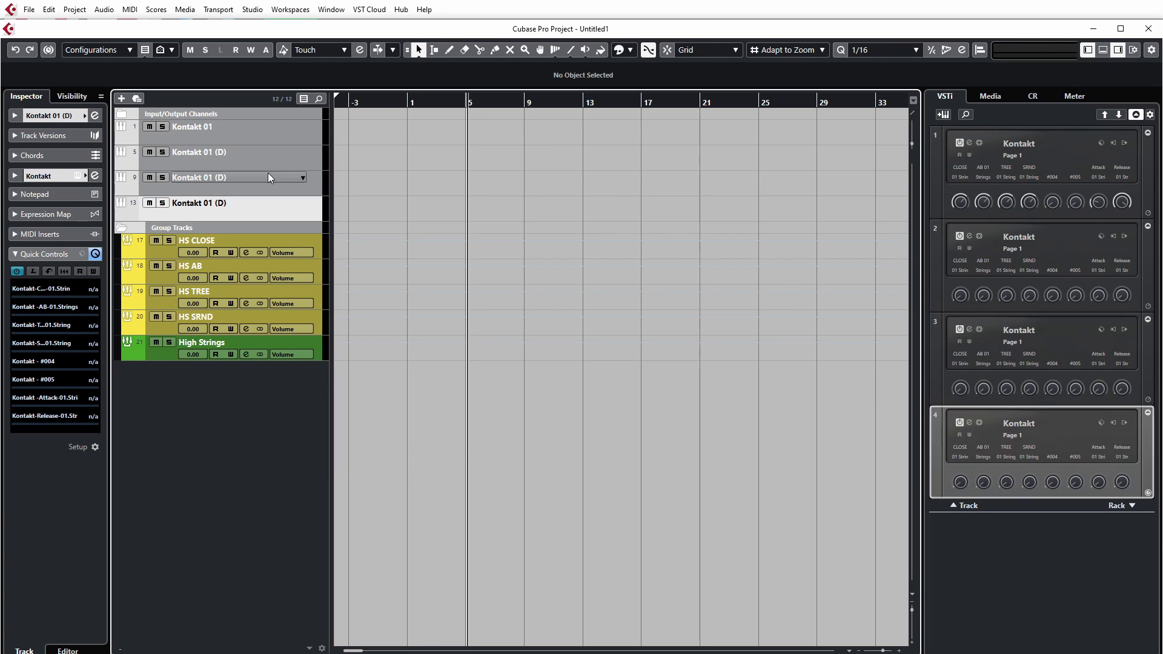
- Duplicate the selected Kontakt tracks until sixteen exist, then select a single track
left_click(289, 140)
right_click(276, 152)
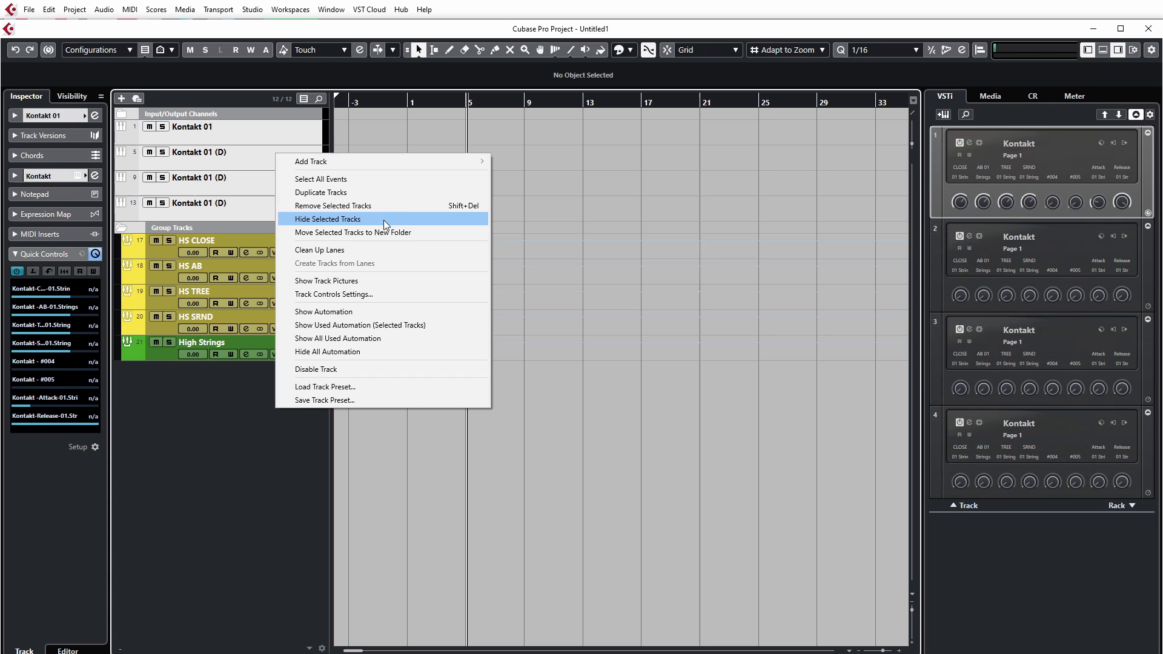
left_click(365, 191)
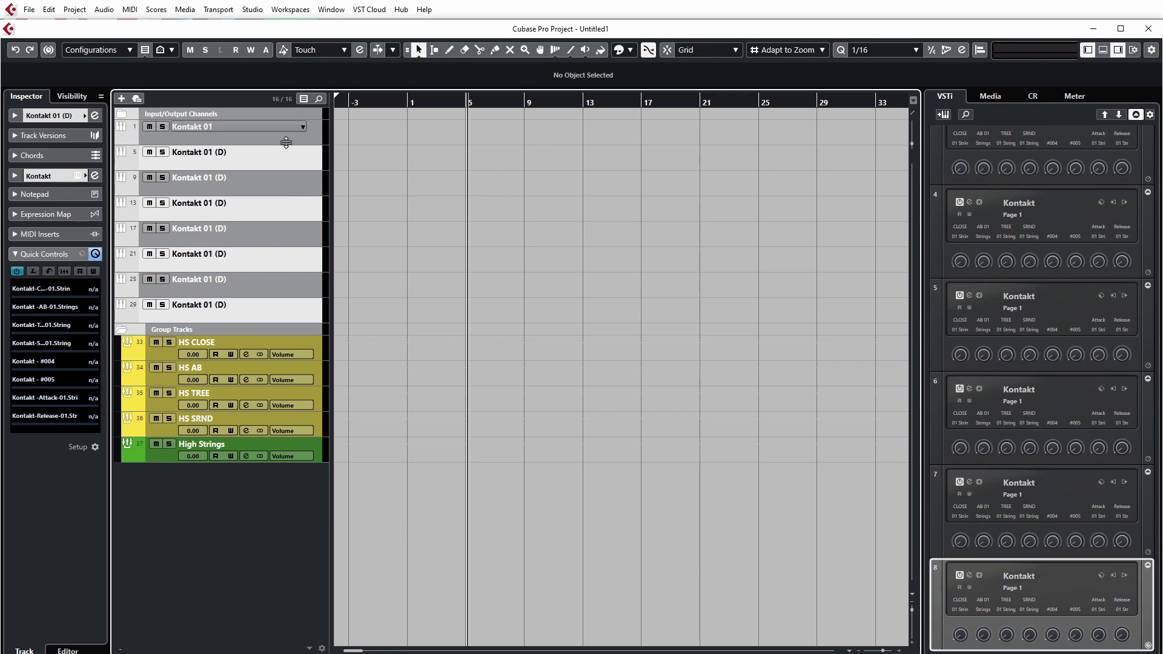
right_click(275, 300)
left_click(460, 337)
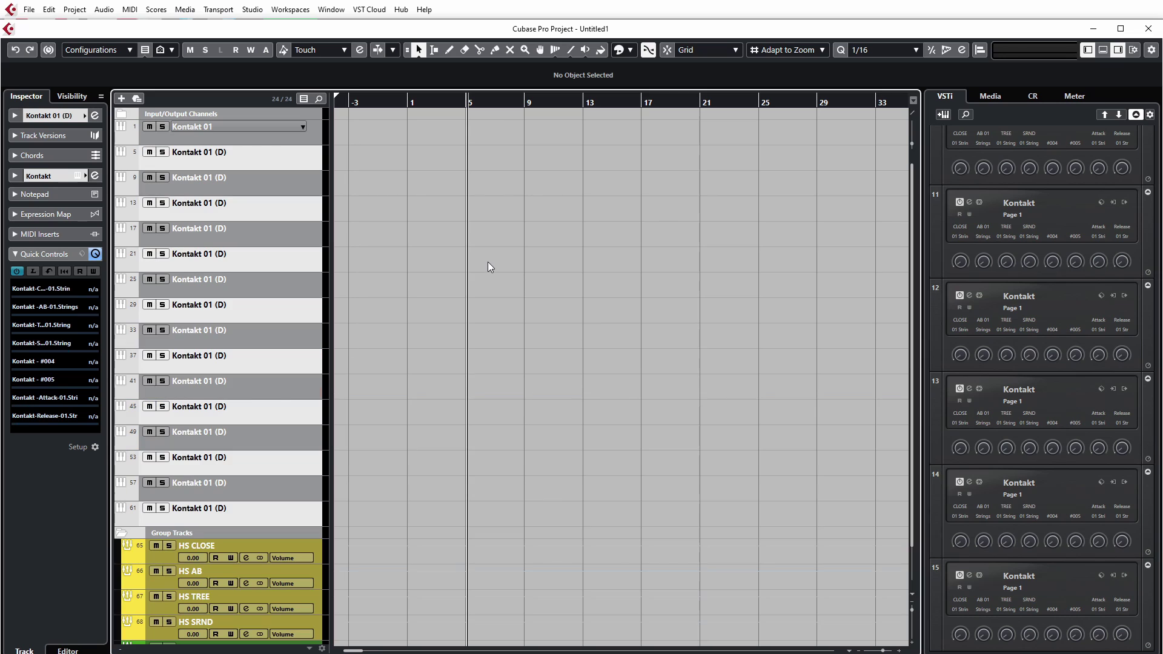
left_click(274, 482)
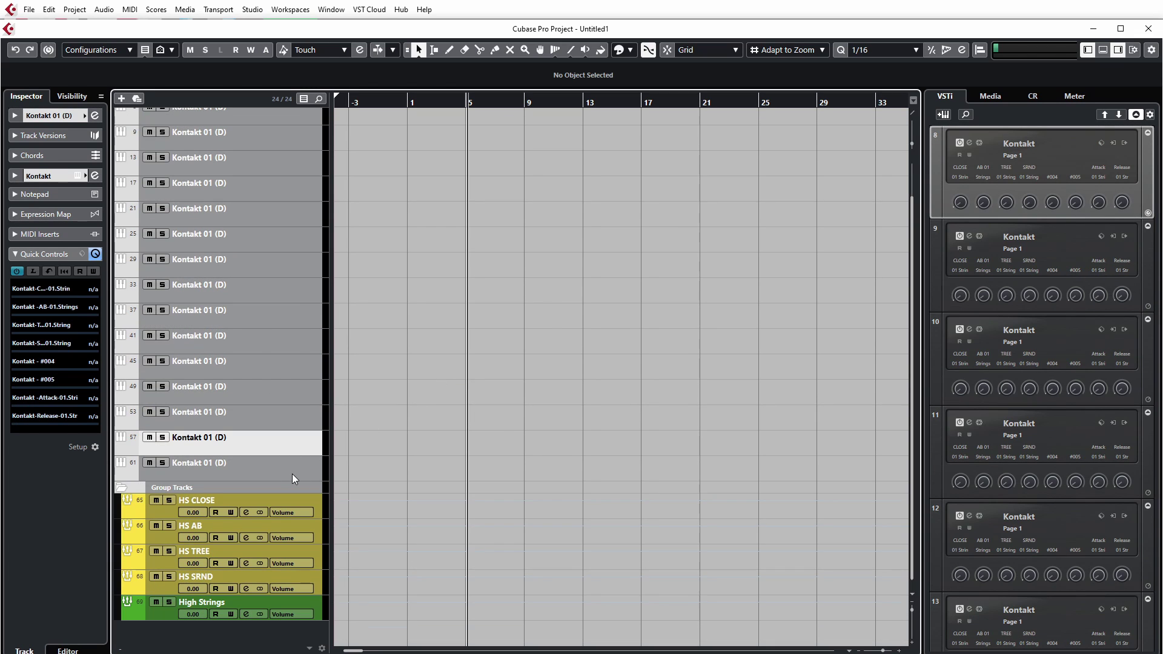
scroll(525, 489, "up", 1)
scroll(526, 488, "down", 1)
scroll(526, 488, "up", 1)
- Load 01. Strings High Legato 8va into Kontakt and give the first track that name
left_click(252, 130)
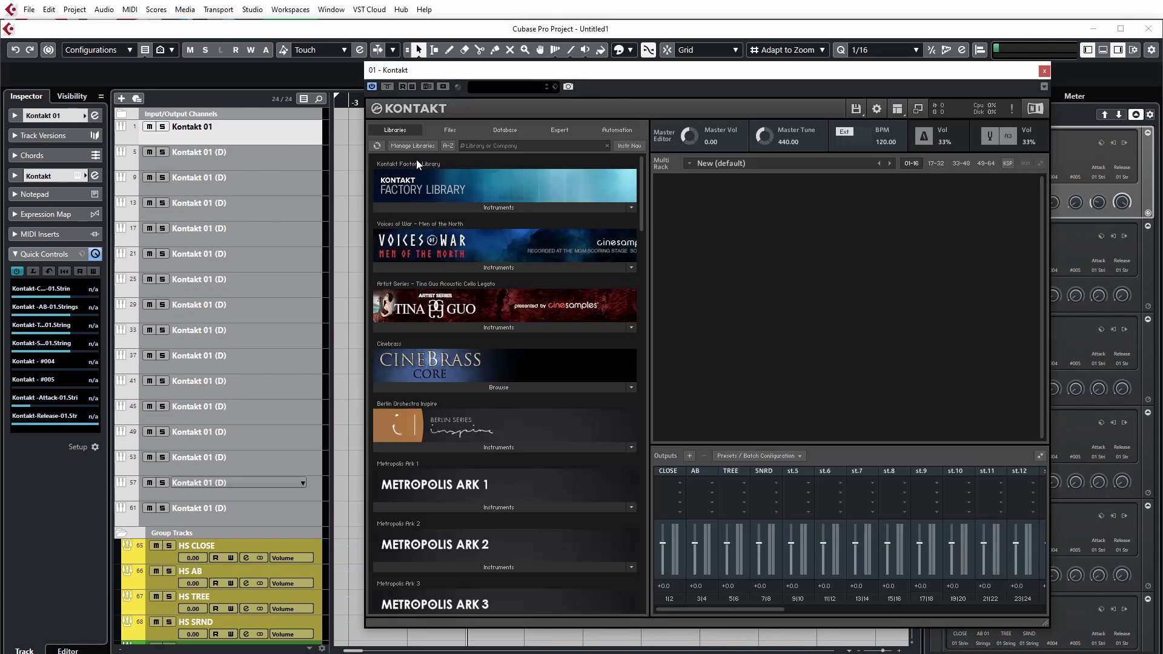
left_click_drag(677, 79, 630, 81)
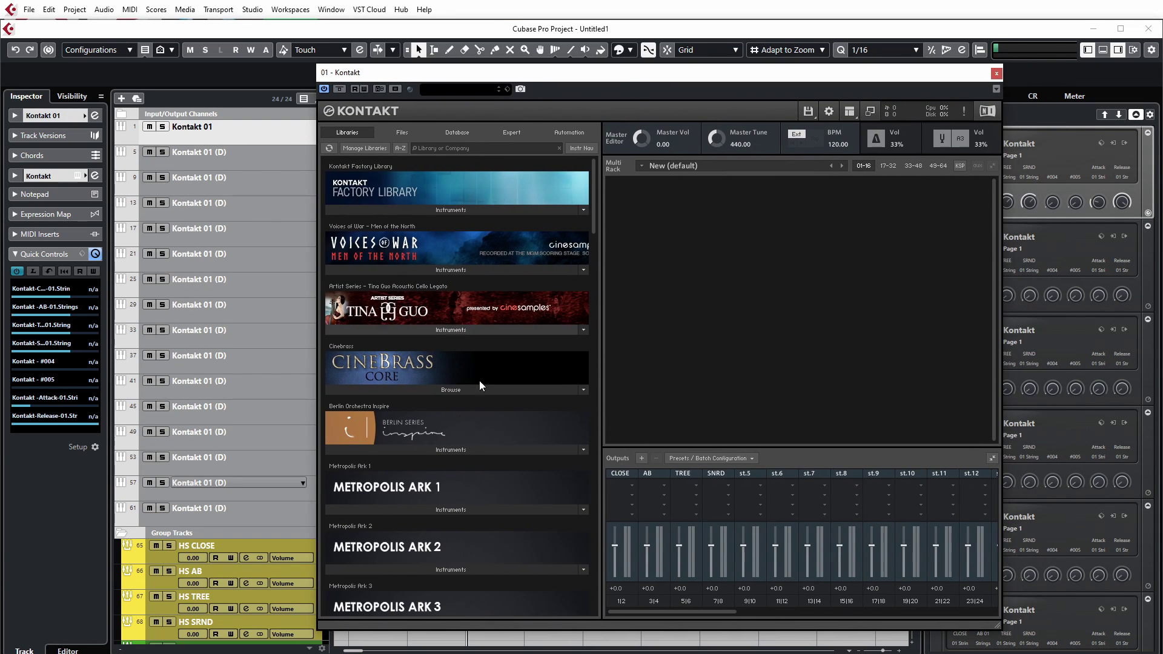
left_click(441, 508)
left_click_drag(372, 442, 762, 256)
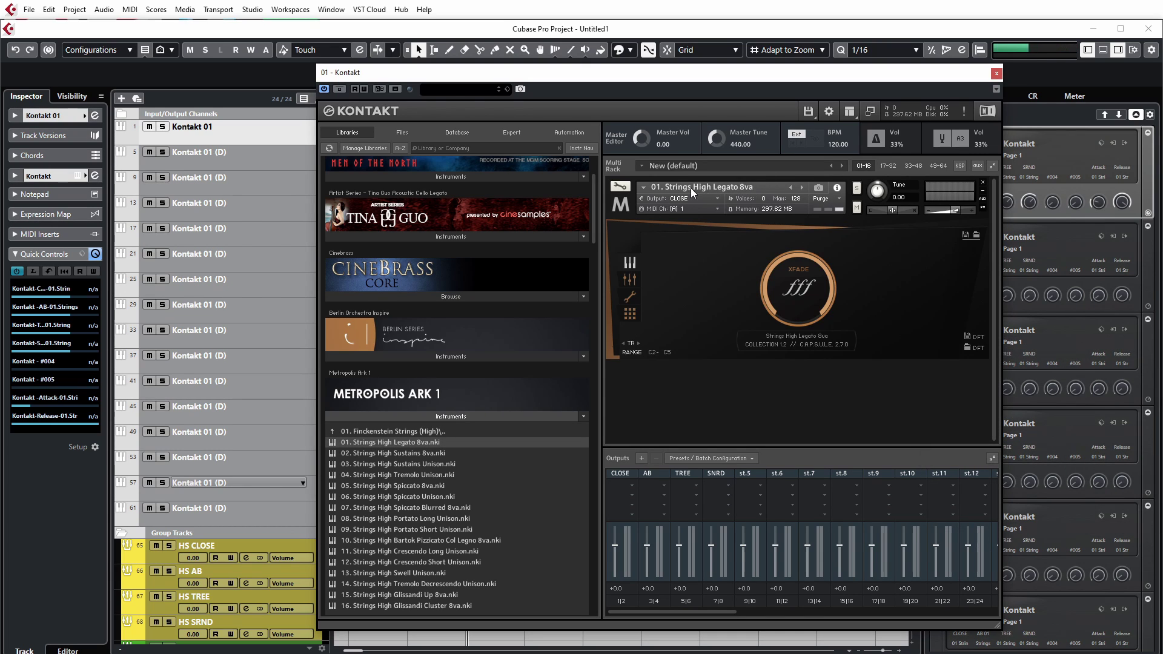
left_click_drag(757, 188, 649, 192)
key("ctrl+c")
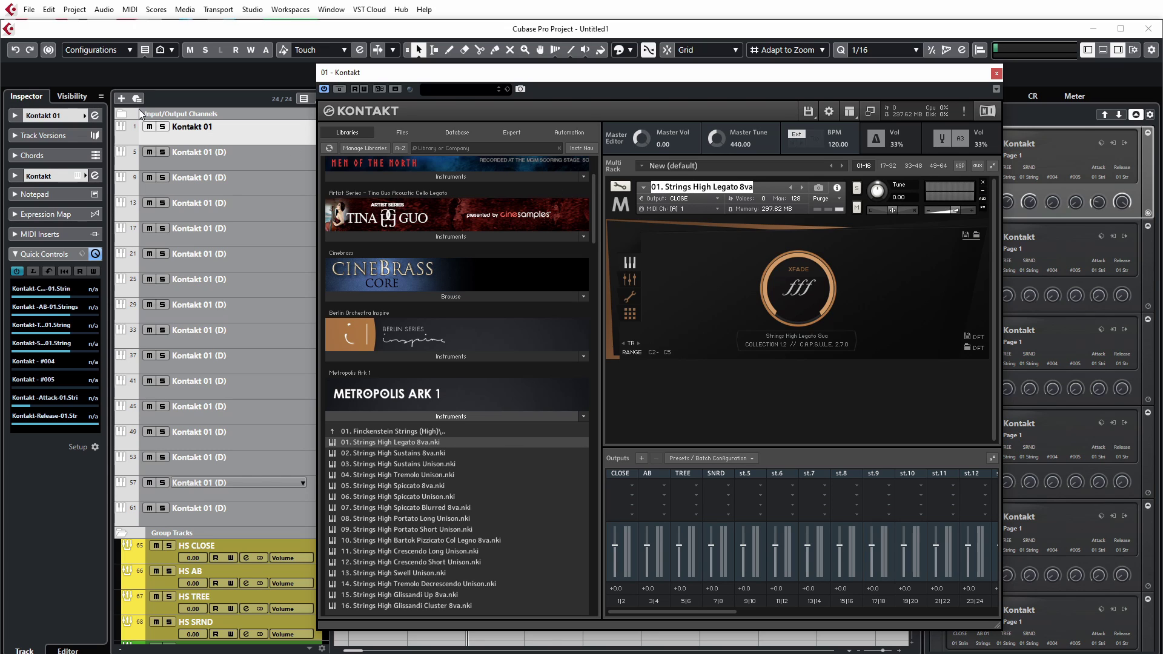
double_click(193, 126)
key("ctrl+v")
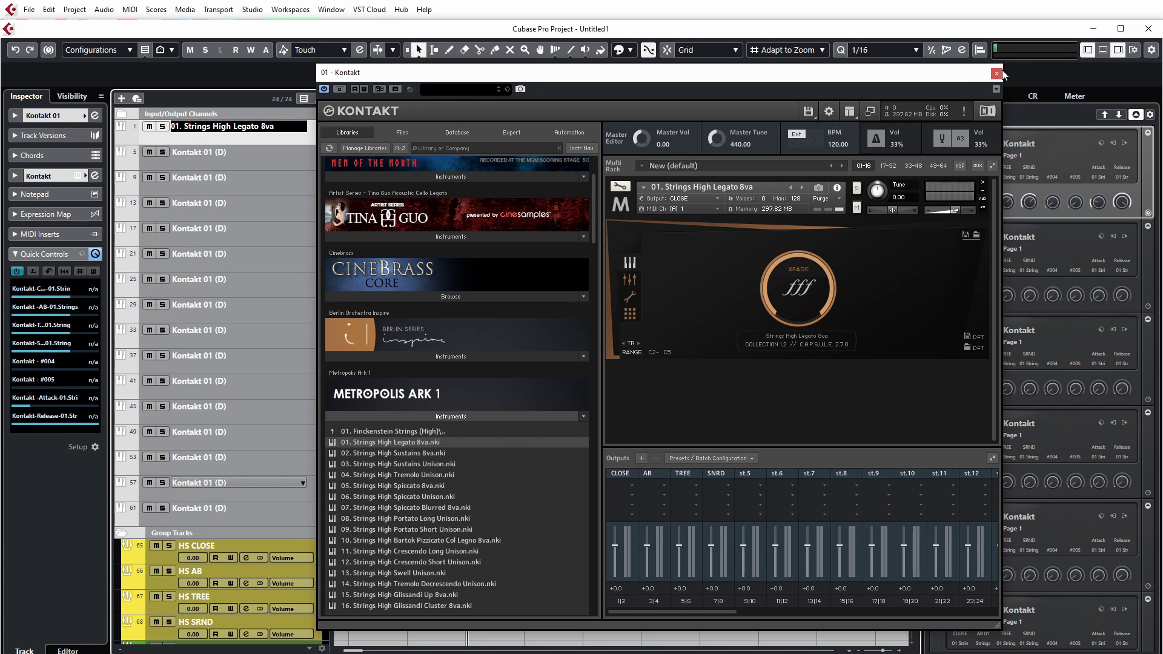
- Turn on the SRND mic and route the AB, TREE and SRND mics to matching outputs
left_click(630, 282)
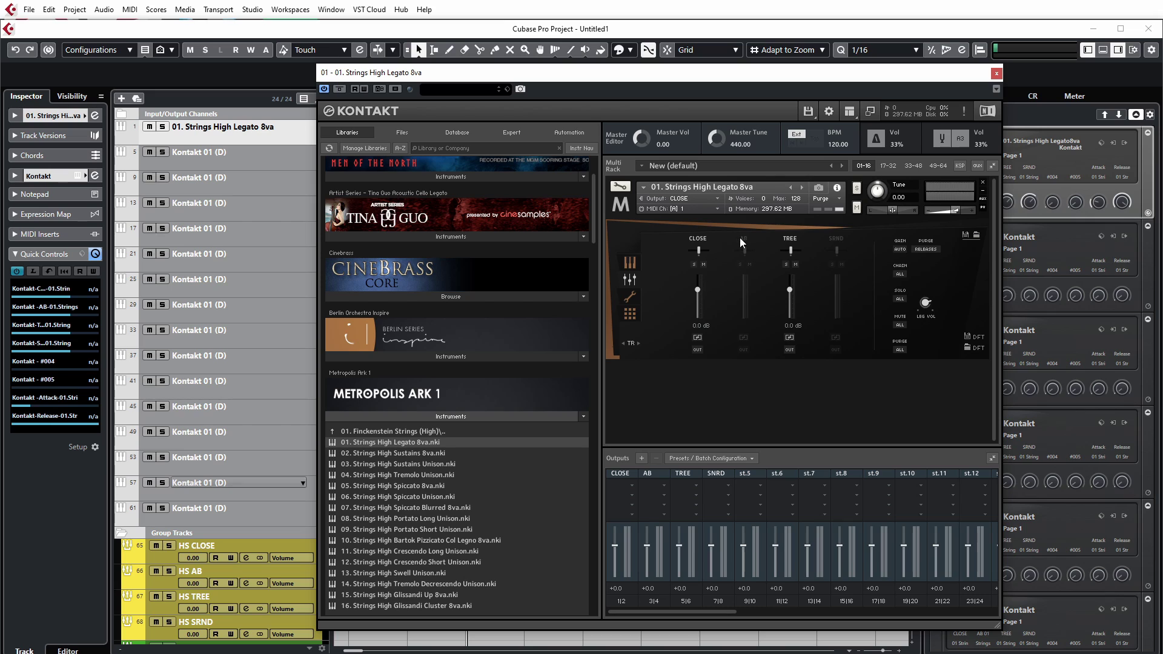
left_click(835, 238)
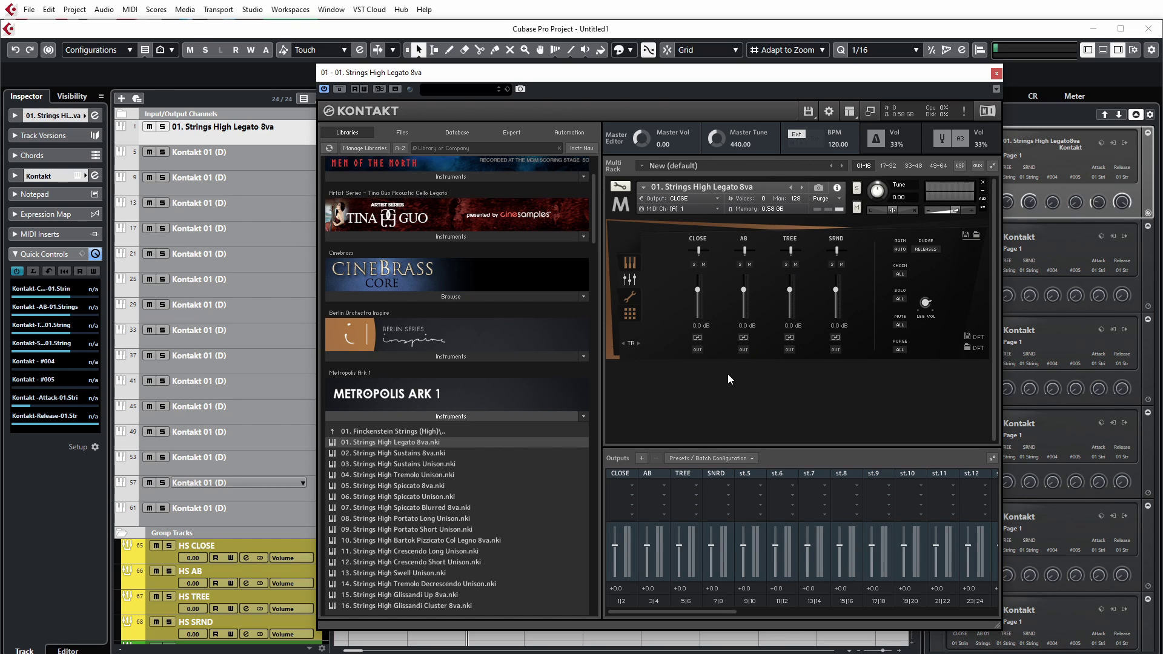
left_click(743, 350)
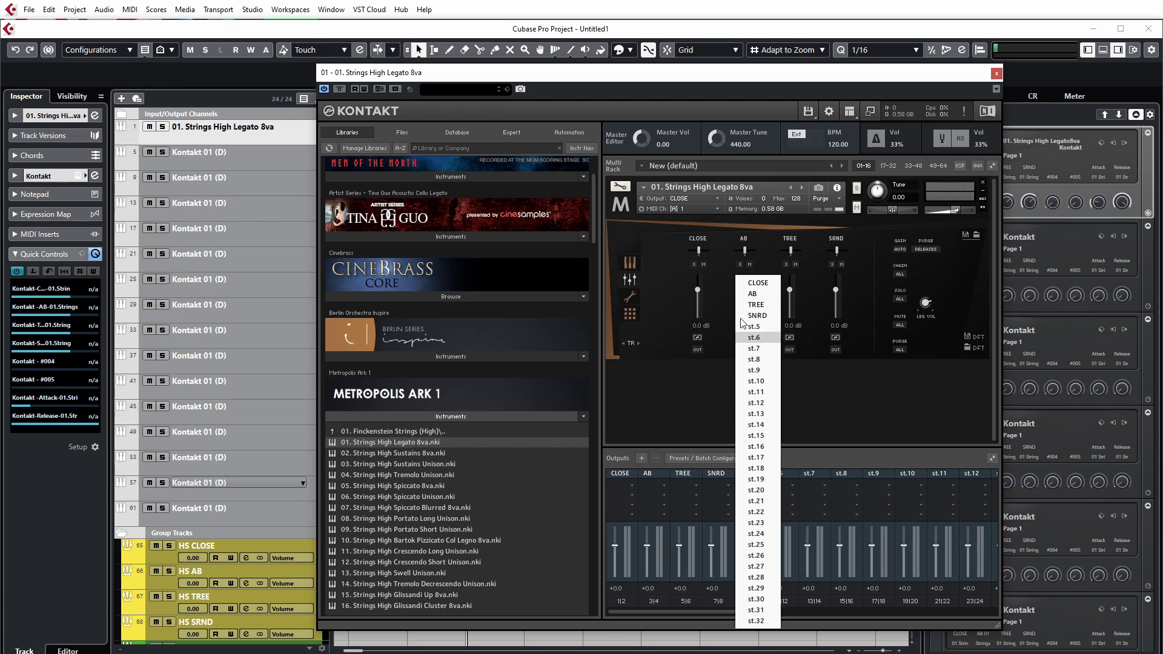
left_click(772, 306)
left_click(790, 350)
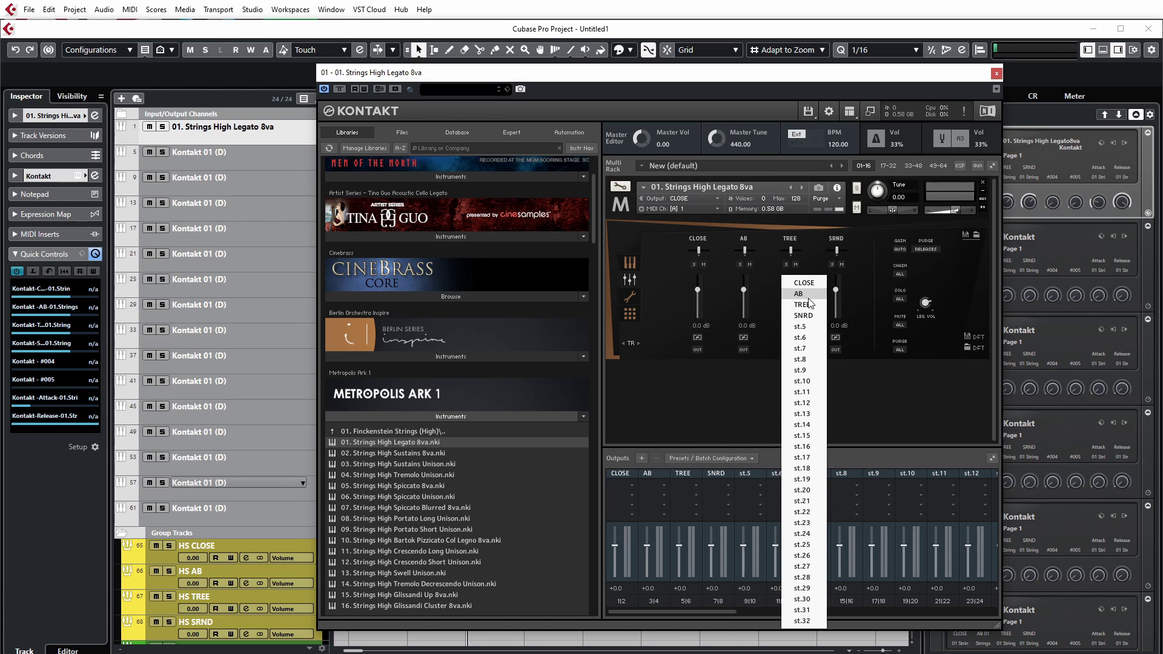
left_click(821, 305)
left_click(836, 350)
left_click(851, 315)
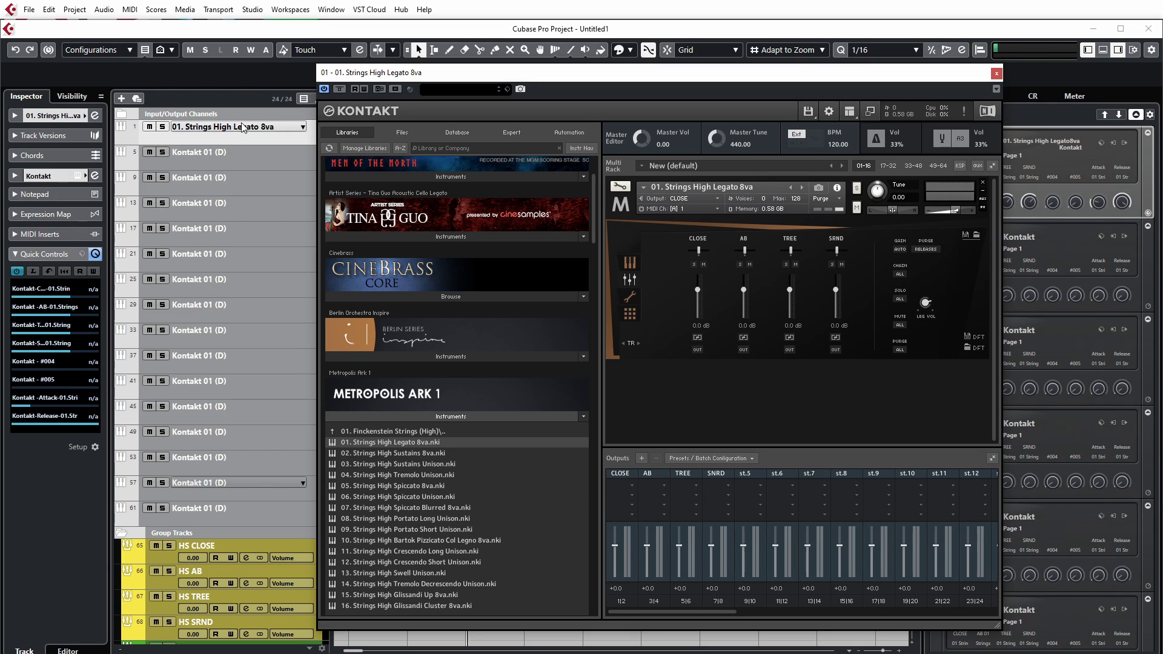
- Load 02. Strings High Sustains 8va into track 5's Kontakt instance and show its mic mixer
left_click(997, 74)
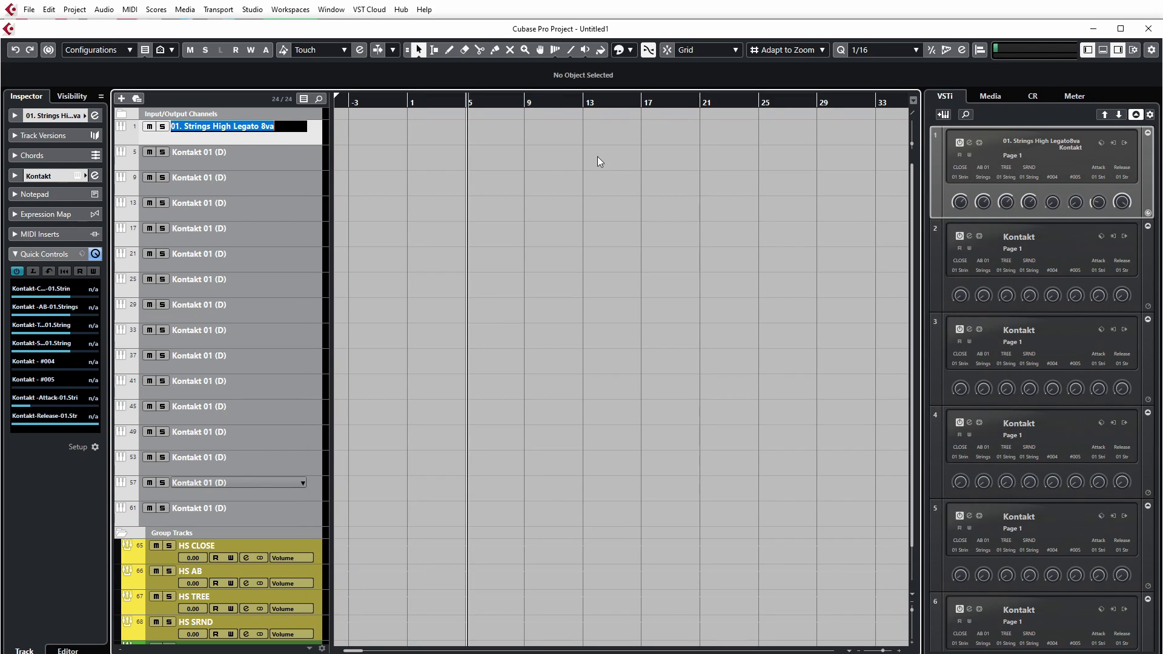
left_click(299, 162)
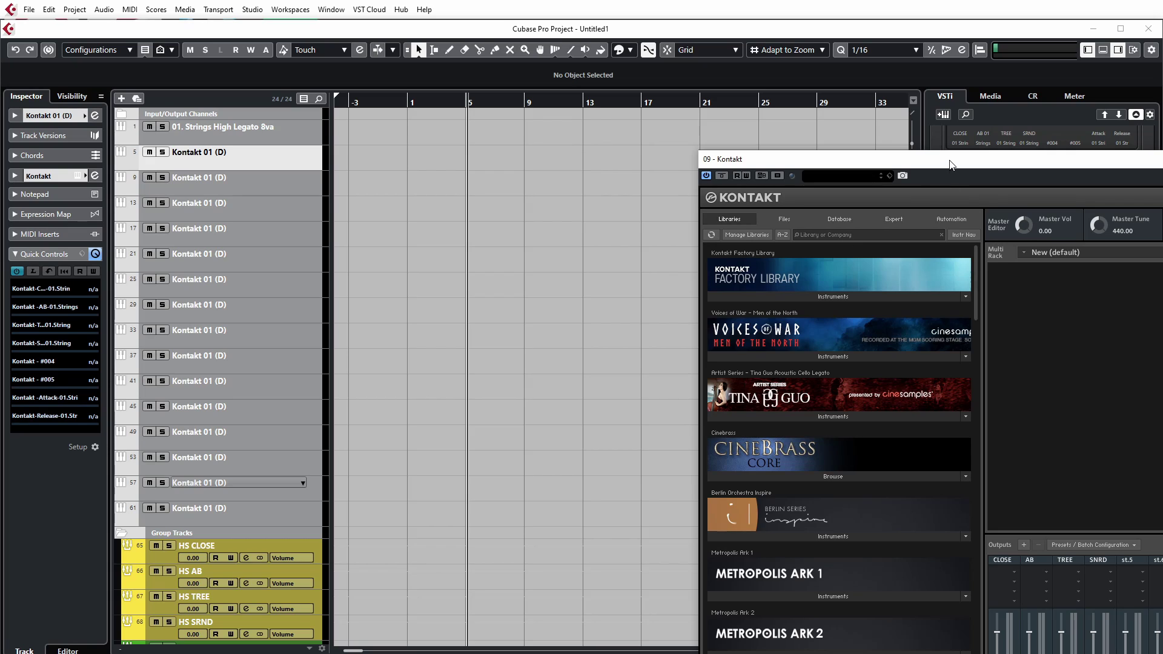
left_click_drag(950, 161, 595, 65)
left_click(479, 498)
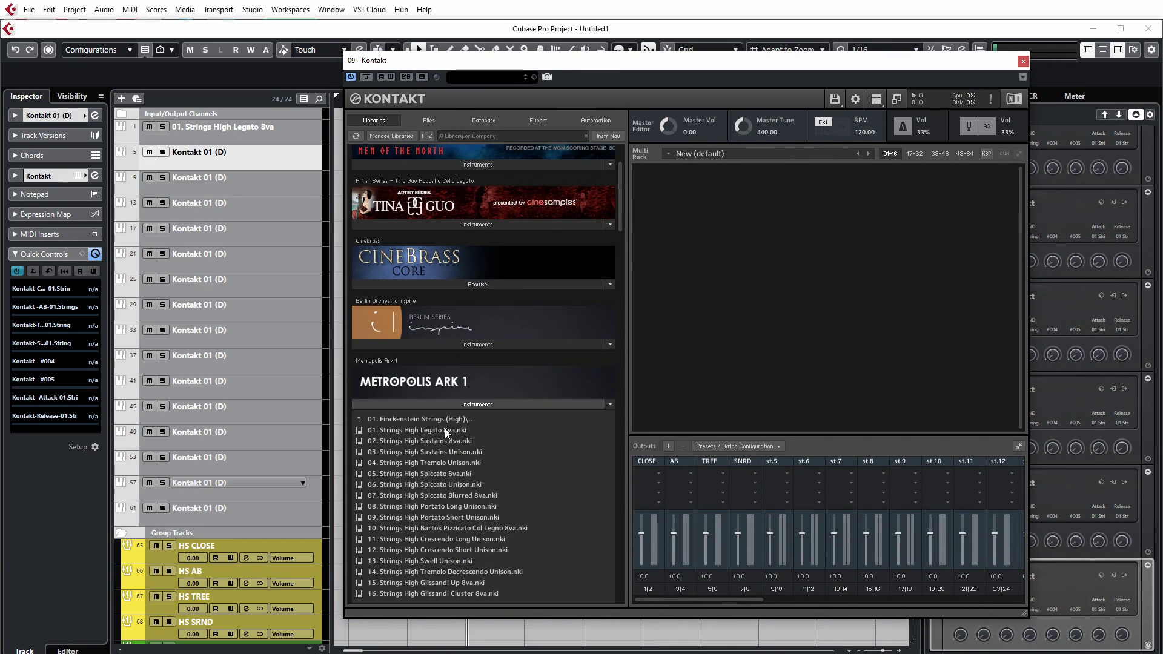
double_click(444, 440)
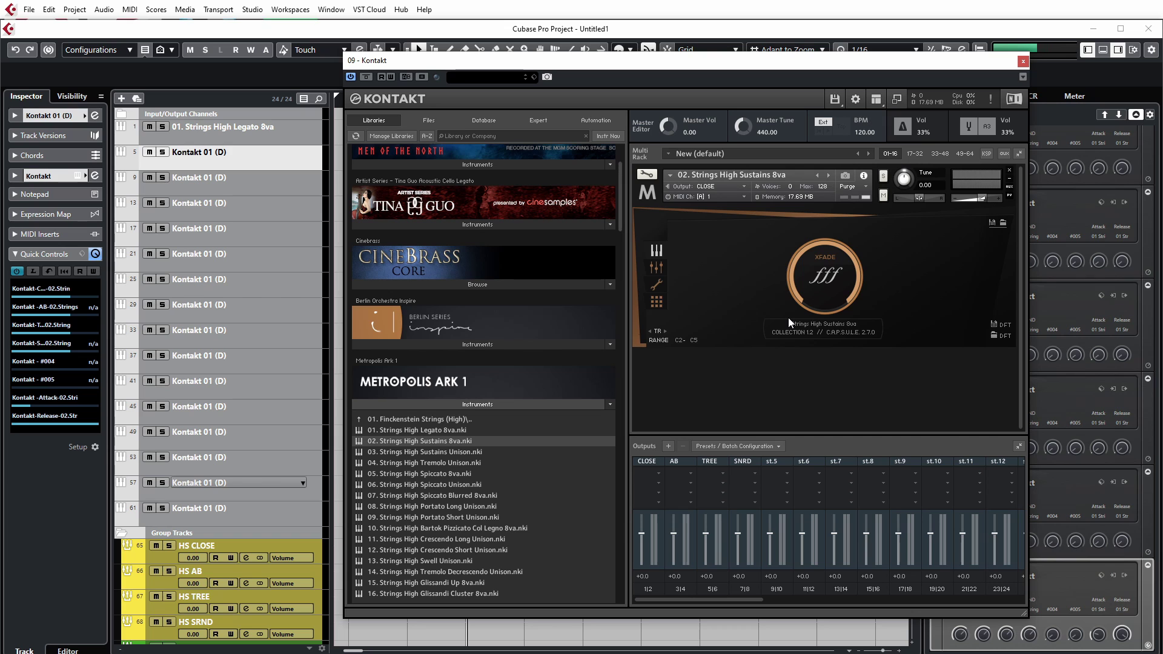
left_click(656, 266)
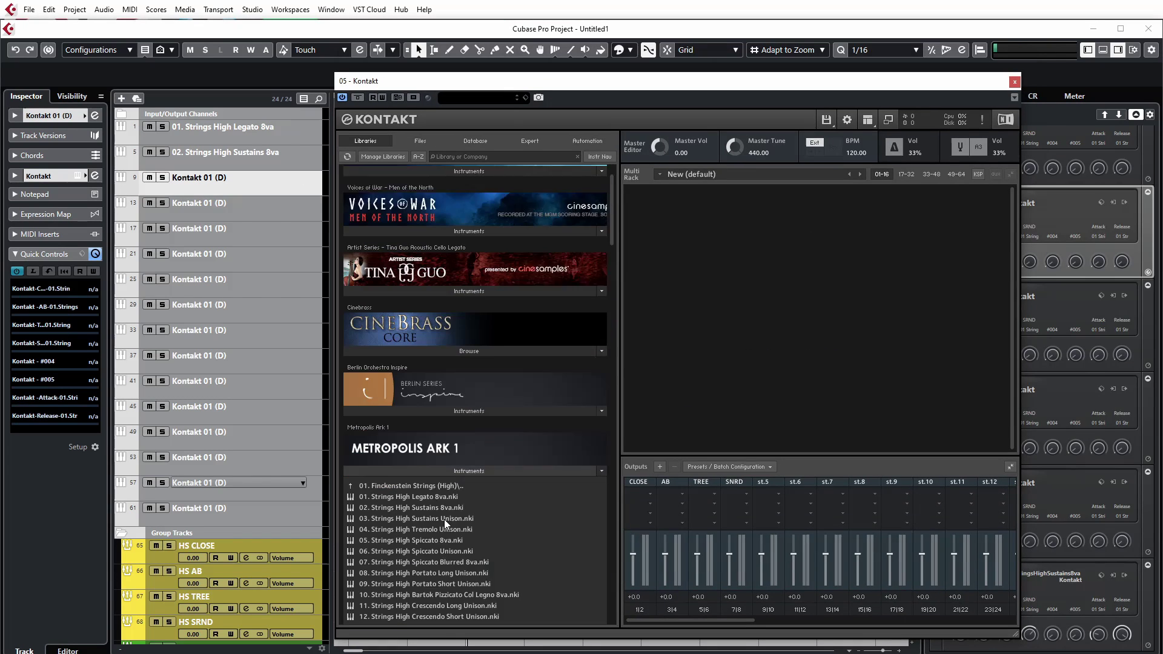
- Load 03. Strings High Sustains Unison and 04. Strings High Tremolo Unison, and set their mic outputs
double_click(422, 473)
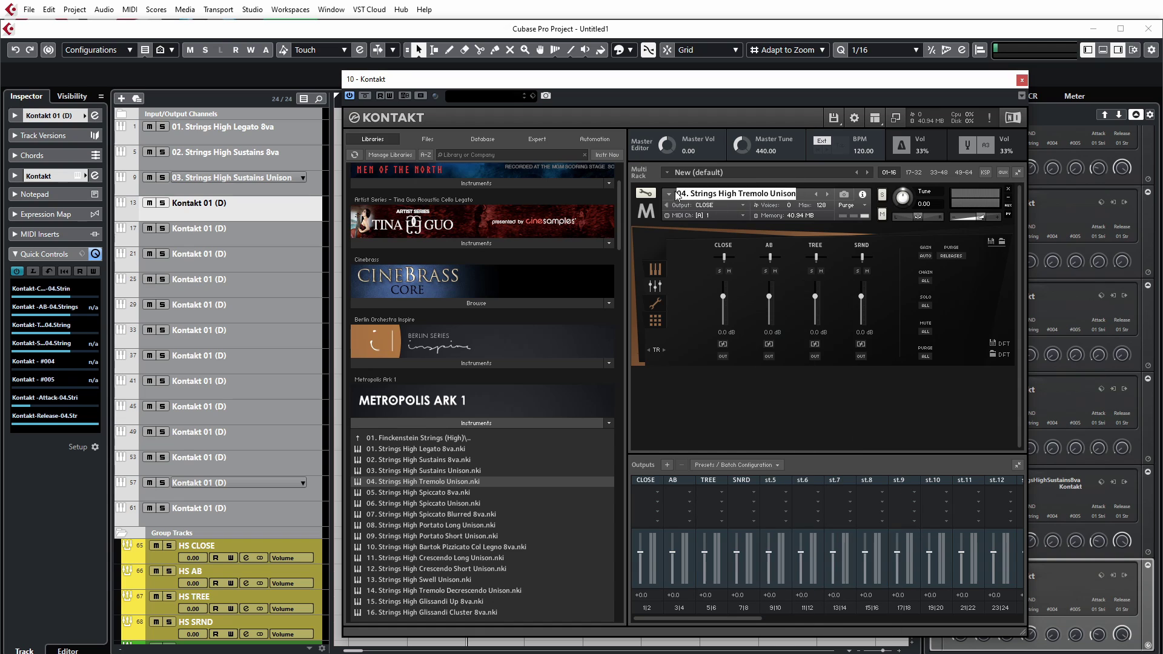
left_click_drag(422, 487, 637, 370)
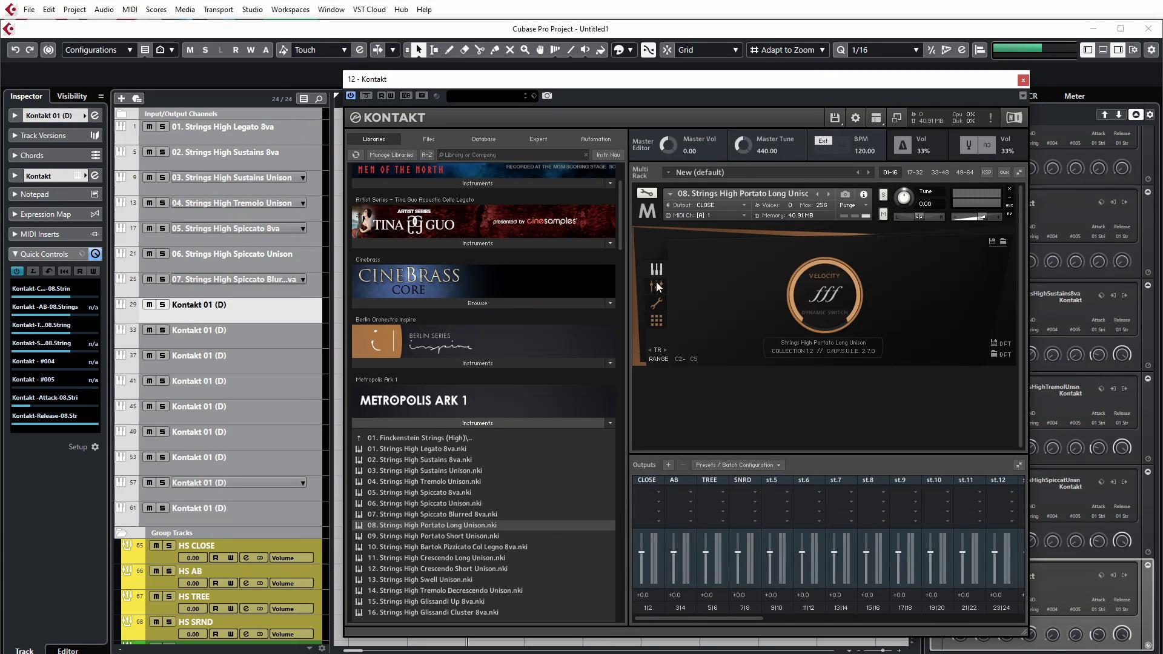
left_click(656, 285)
left_click(863, 356)
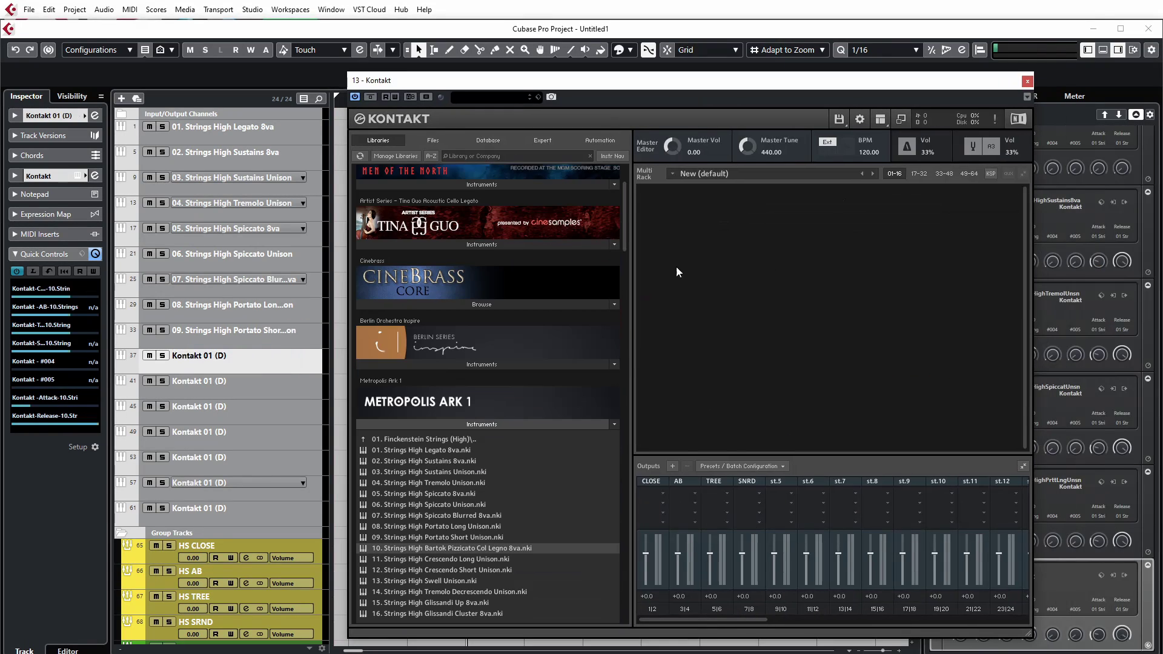
left_click(824, 345)
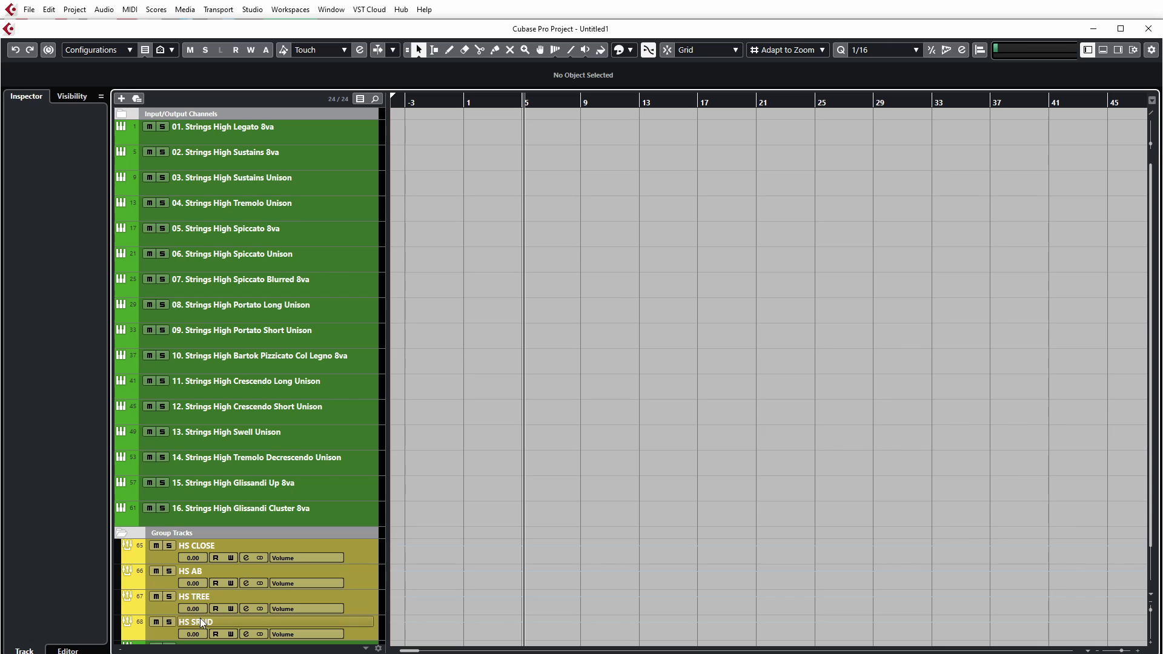
- Select the HS CLOSE, HS AB, HS TREE and HS SRND group tracks together
scroll(314, 491, "down", 2)
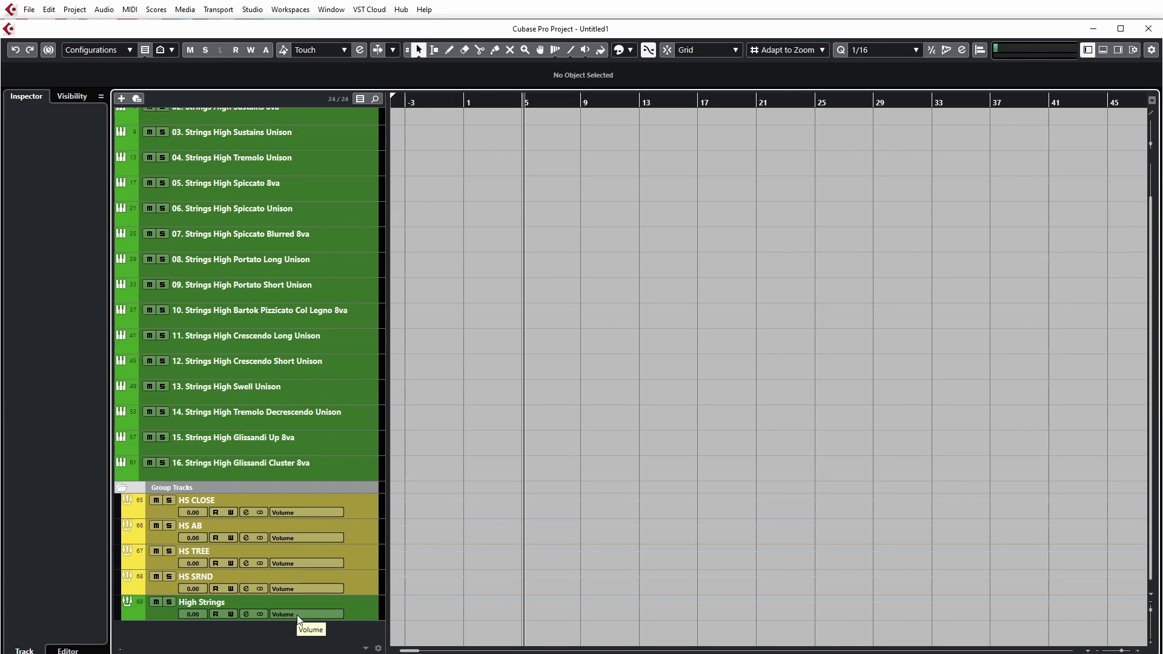
left_click(371, 504)
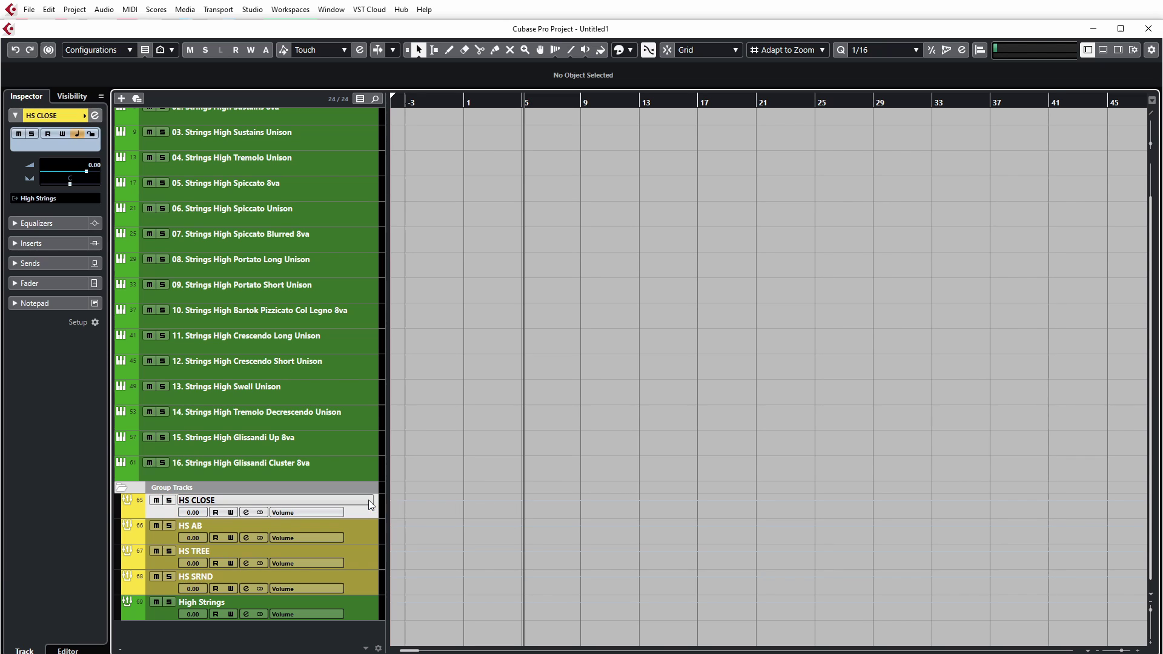
left_click(367, 586, "shift")
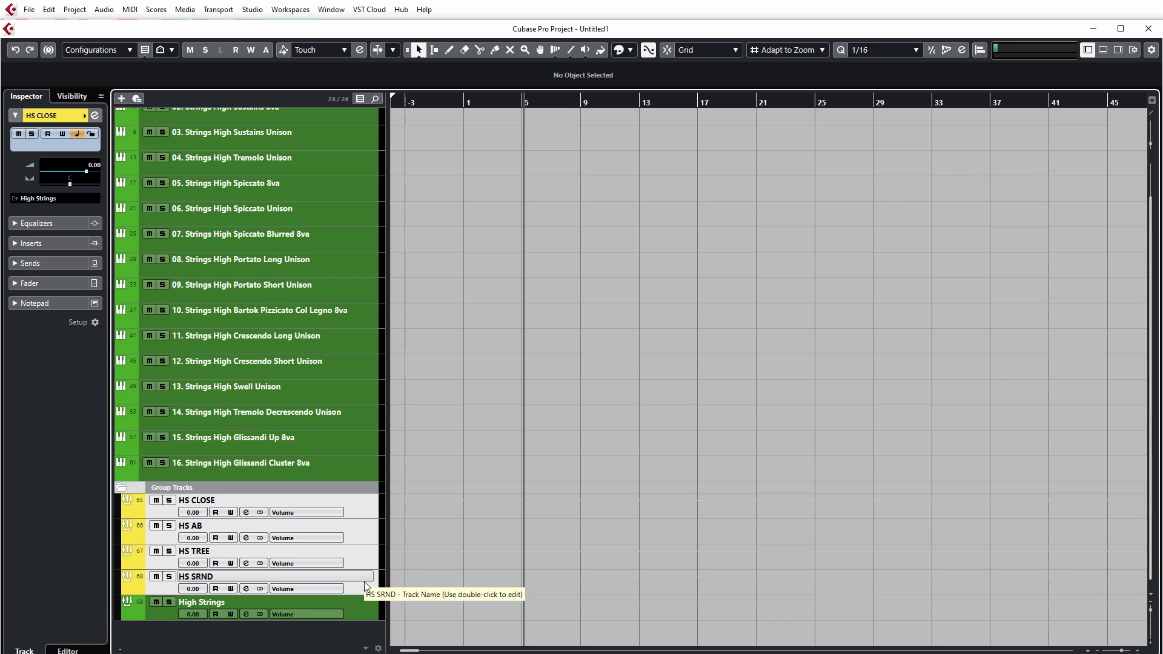
- Move the four selected HS groups into a new folder named Mic Groups
right_click(365, 583)
left_click(639, 475)
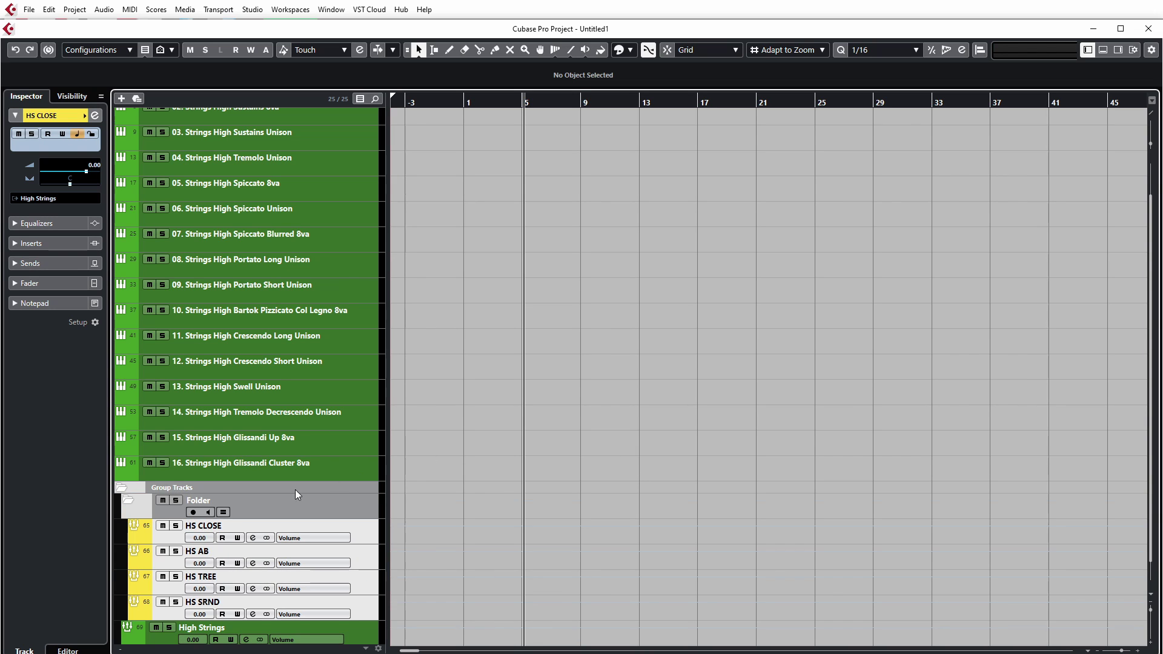
type("Mic GTro")
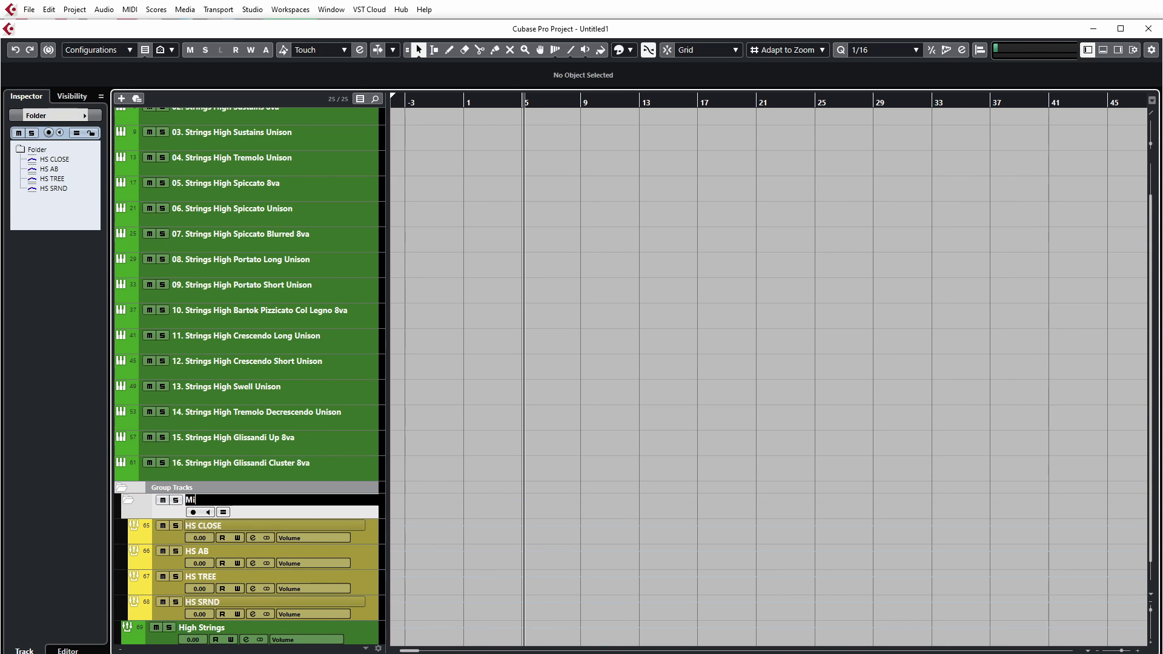
key("BackSpace")
key("BackSpace")
key("BackSpace")
type("roups")
key("Return")
- Colour the Mic Groups folder yellow
left_click(623, 51)
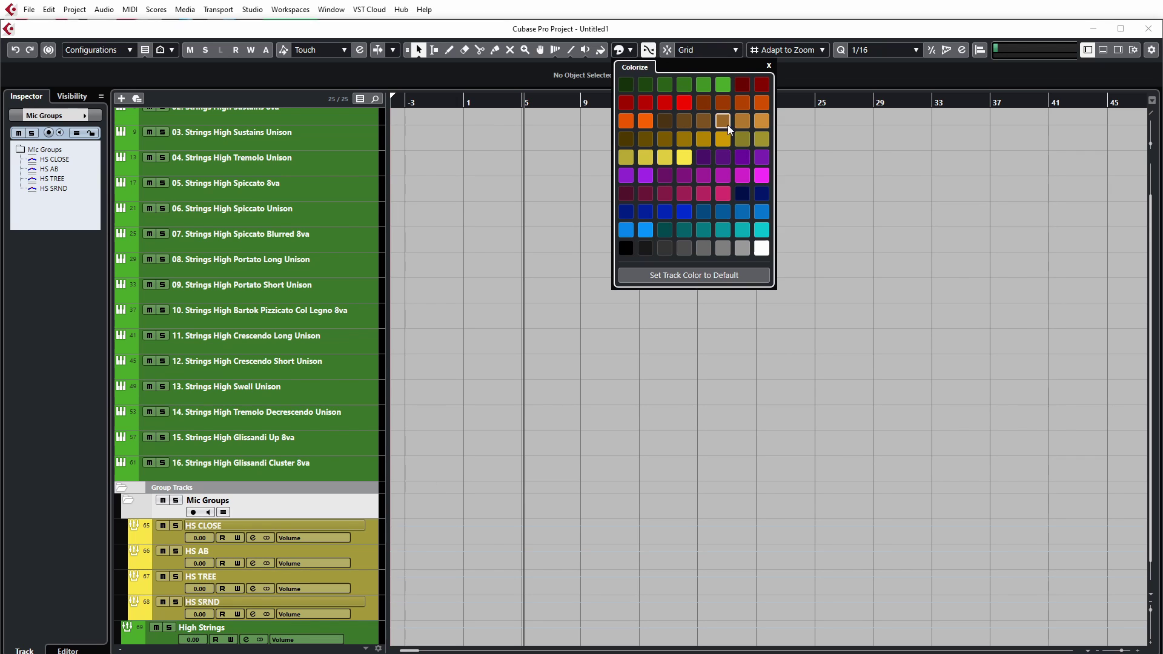
left_click(684, 156)
left_click(384, 534)
left_click(302, 631)
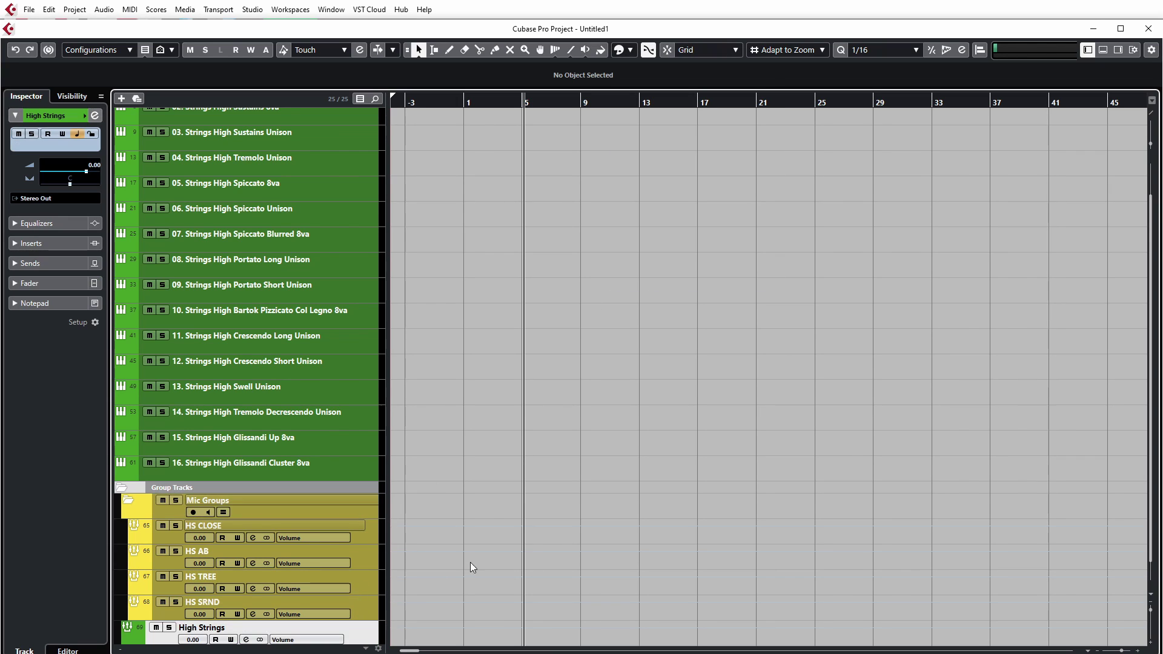
- Move the High Strings group into a new folder named Master Groups
right_click(371, 615)
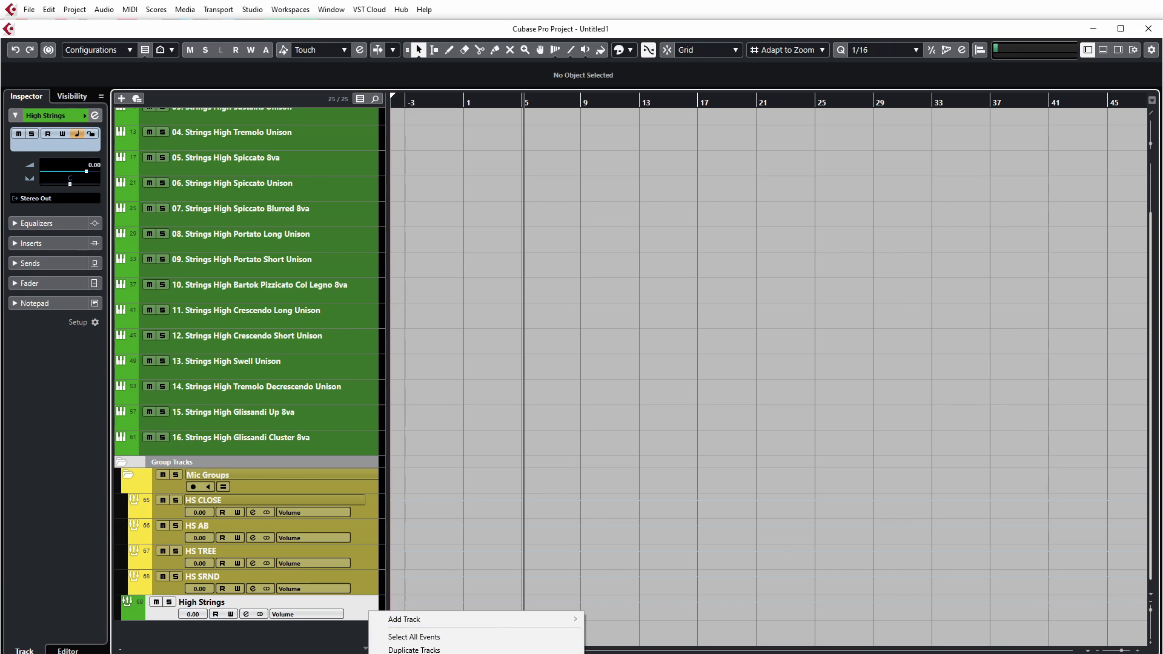
left_click(424, 650)
double_click(235, 608)
type("Master Groups")
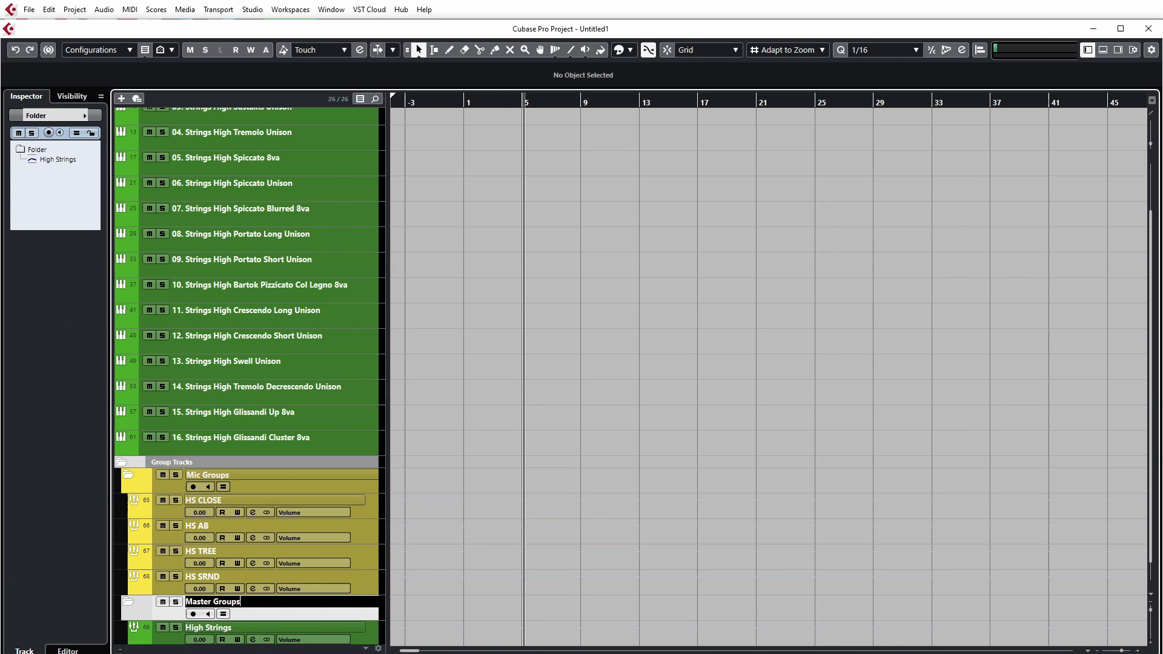
key("Return")
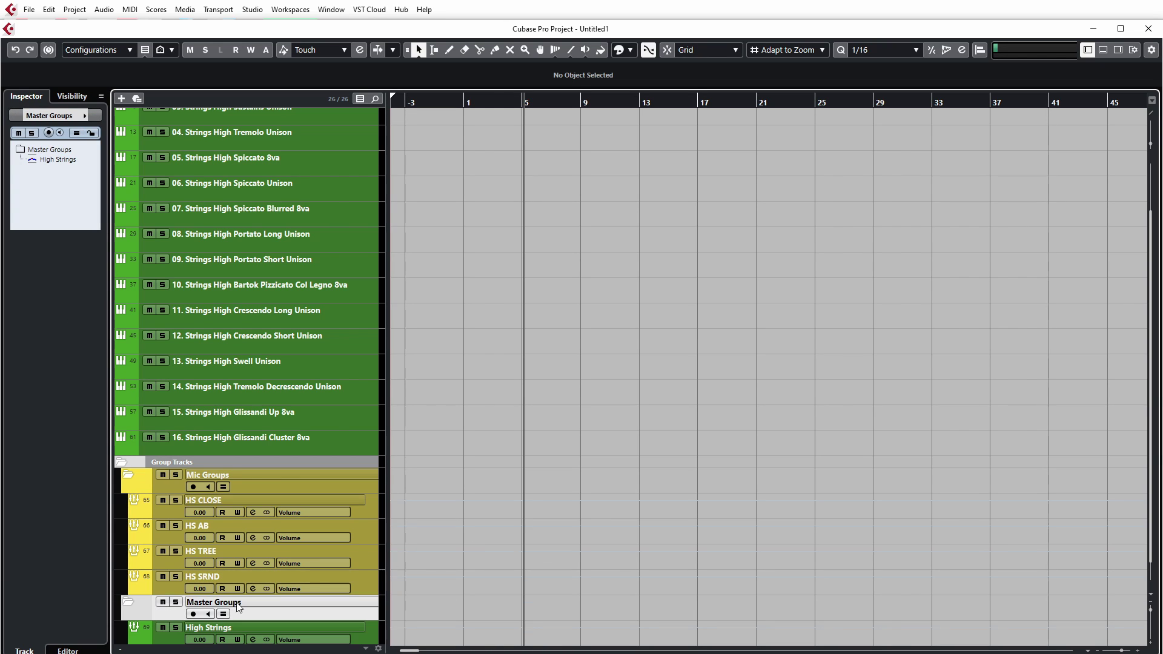
- Colour the Master Groups folder cyan
scroll(501, 455, "down", 1)
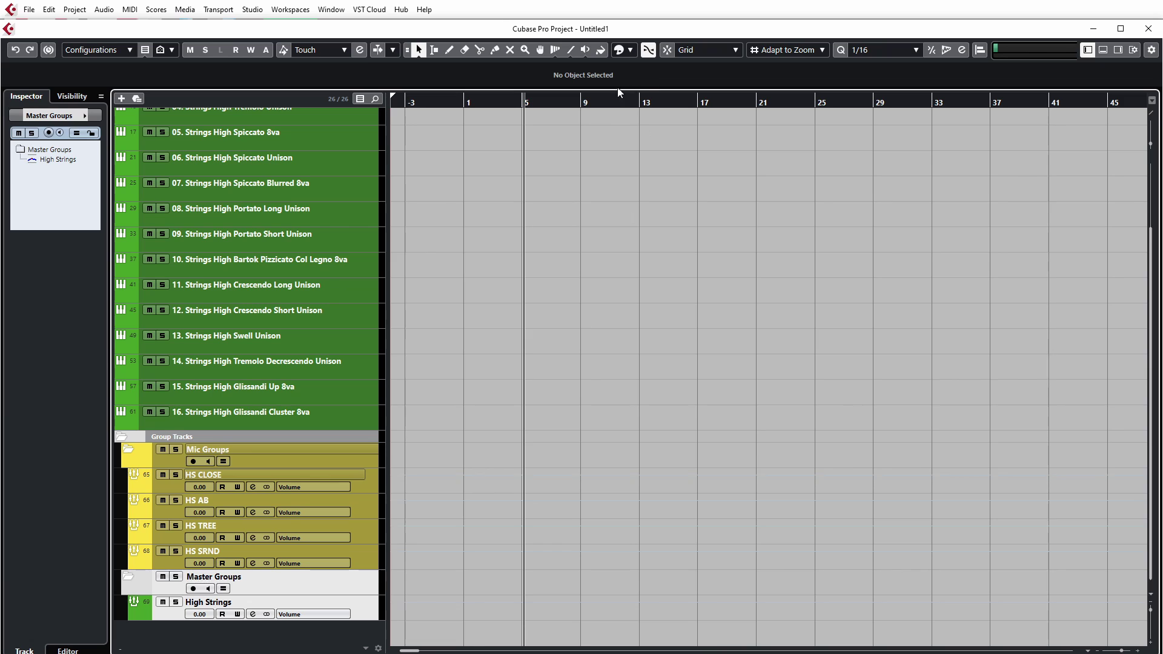
left_click(619, 50)
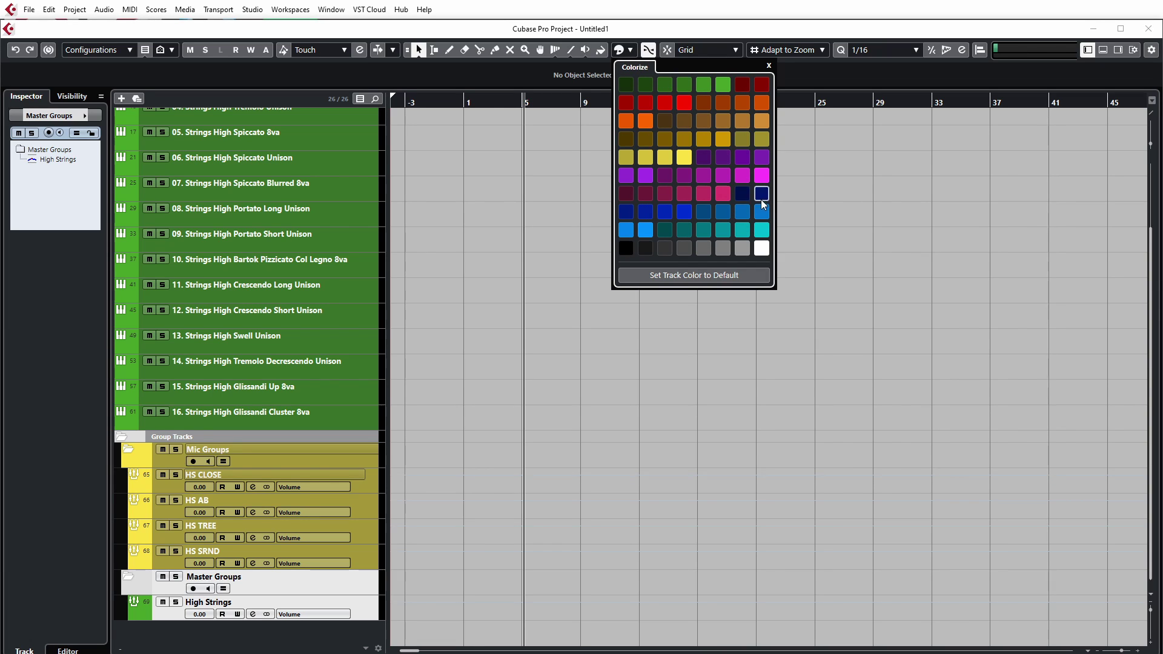
left_click(762, 176)
left_click(761, 230)
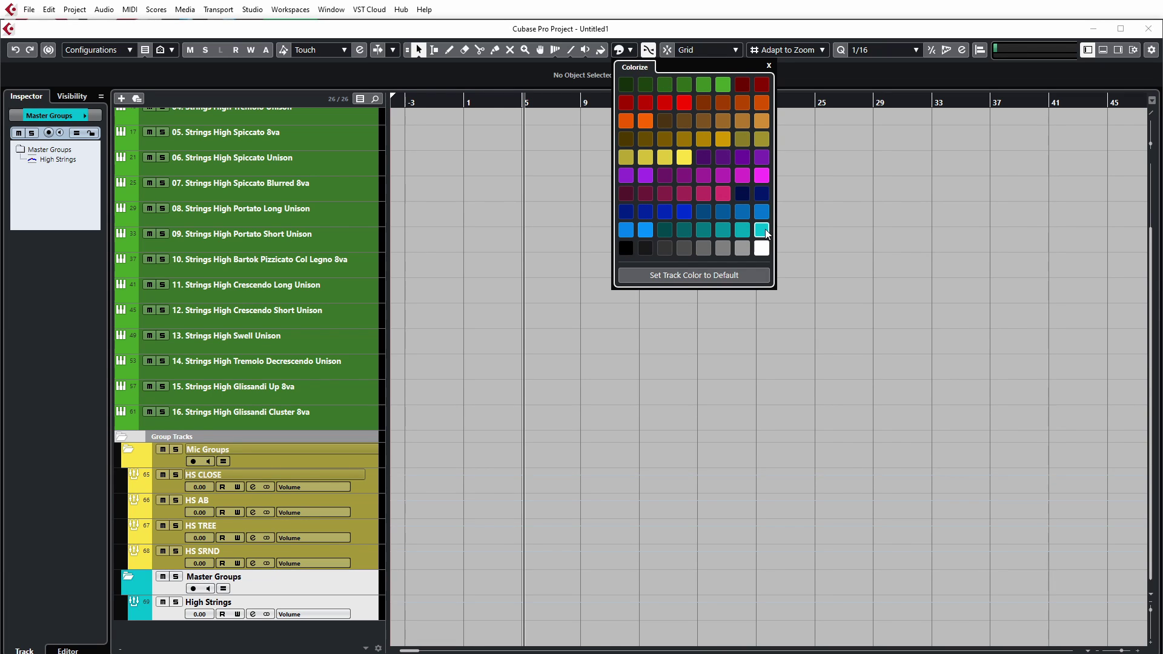
left_click(364, 412)
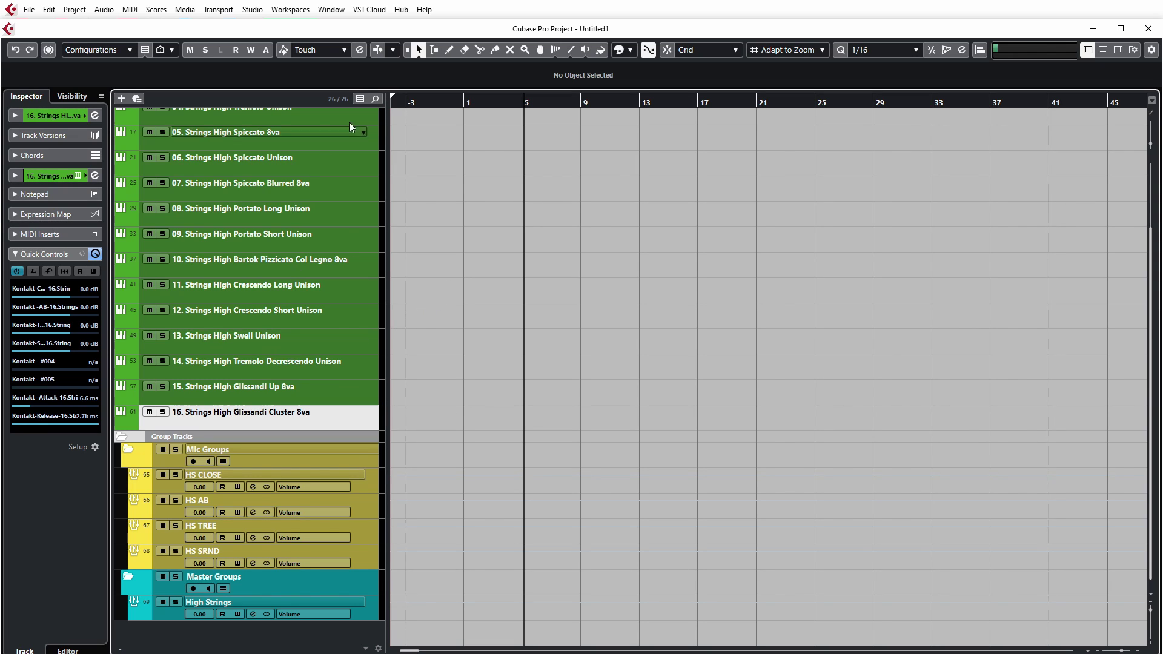
scroll(341, 210, "up", 3)
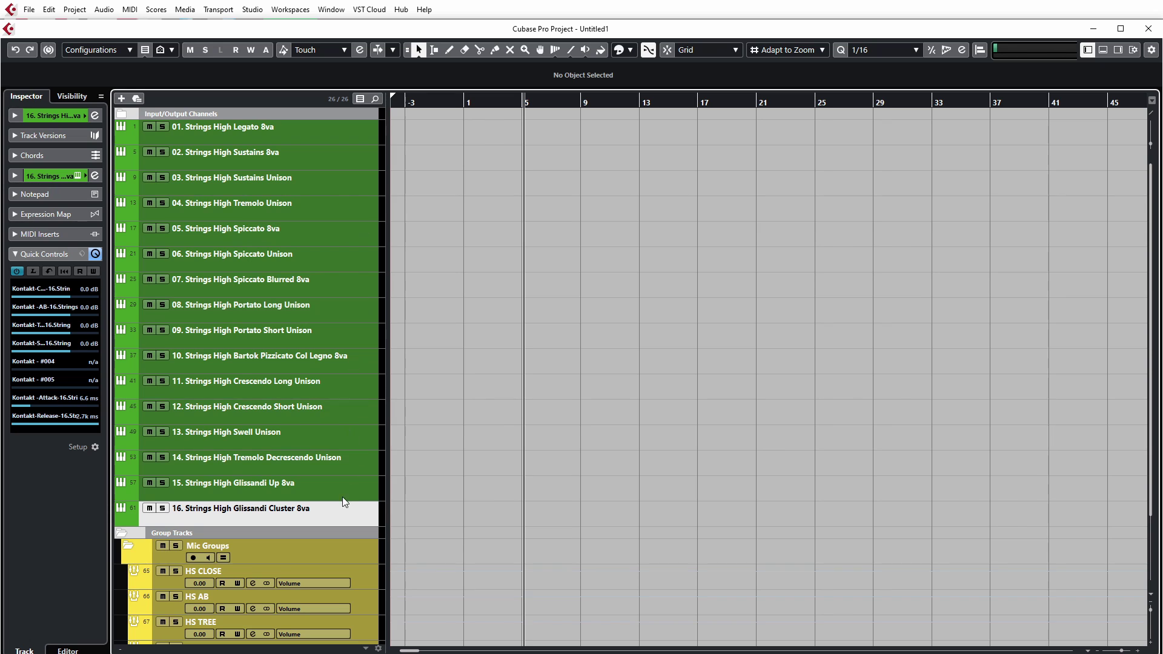
scroll(341, 500, "down", 3)
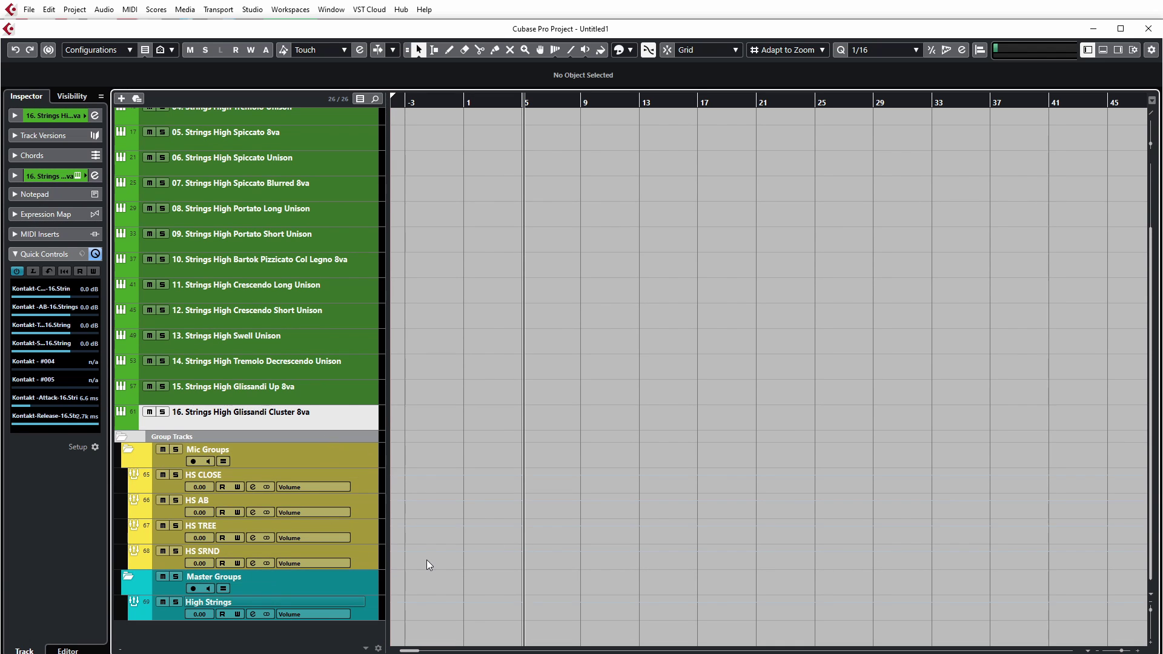
- Open the MixConsole with F3 and scroll across the strings and mic channel strips
key("F3")
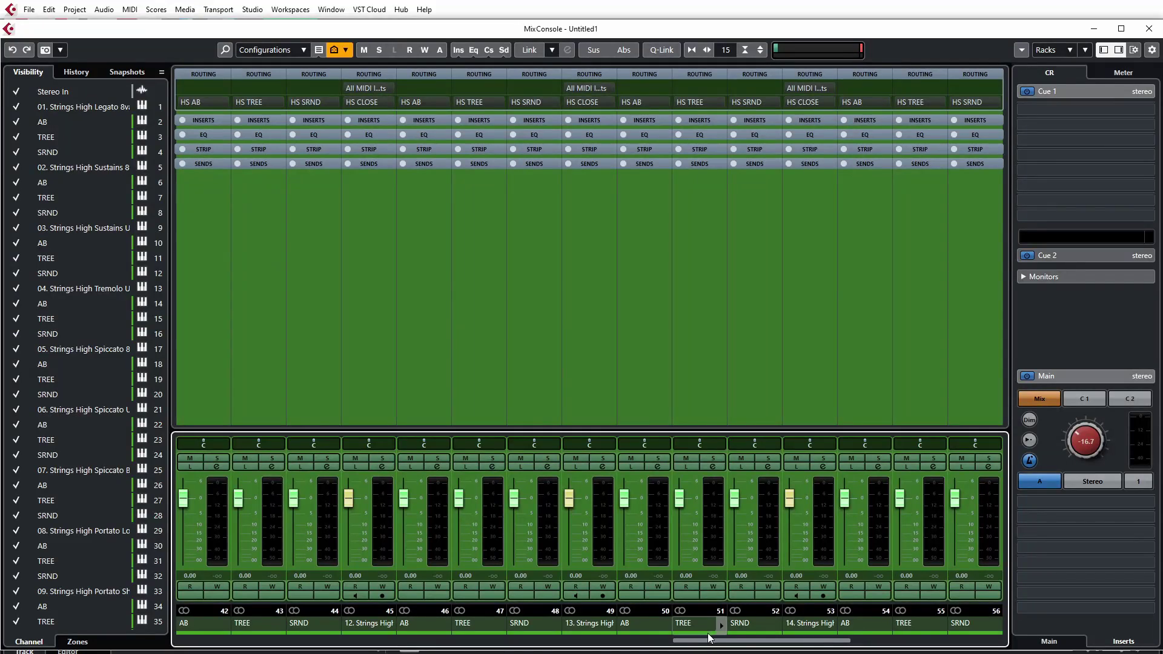
left_click_drag(705, 644, 206, 648)
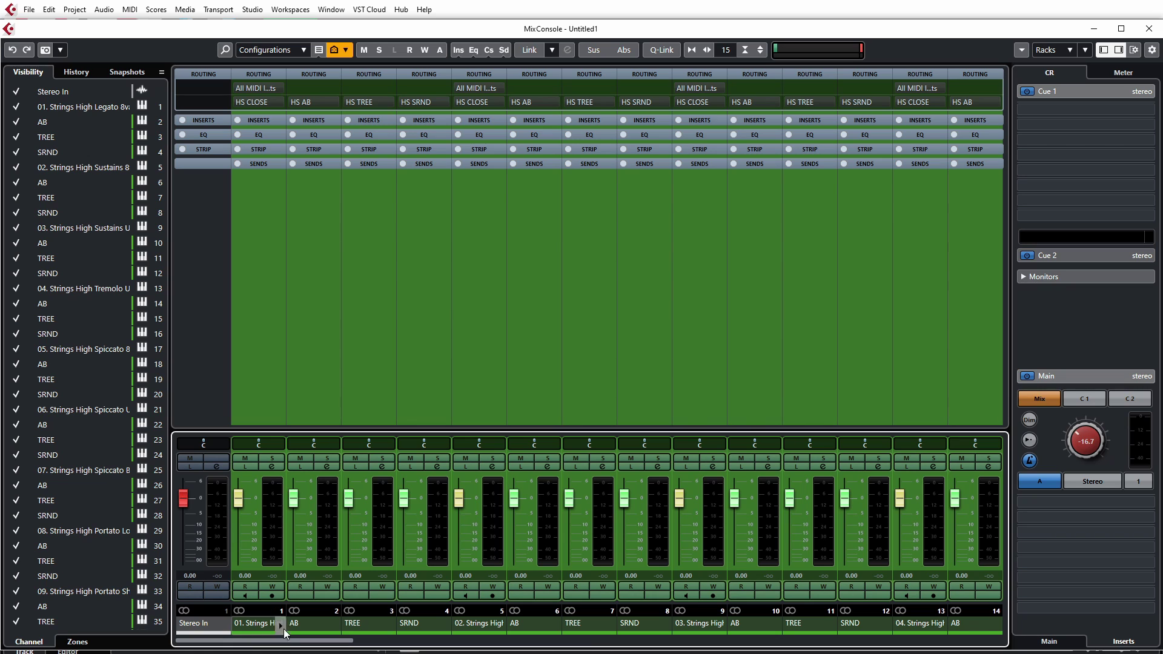
left_click_drag(354, 647, 288, 649)
left_click_drag(341, 646, 262, 642)
- Hide every channel from Stereo In through SRND 64, leaving only the groups visible
left_click(1103, 49)
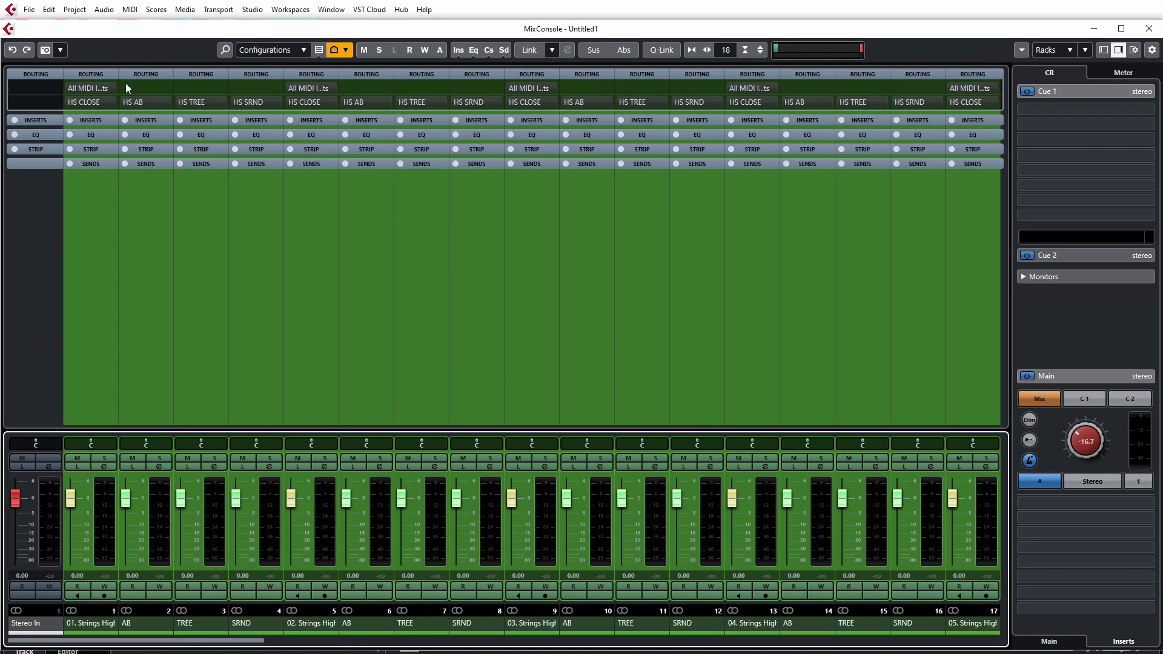
left_click(1103, 50)
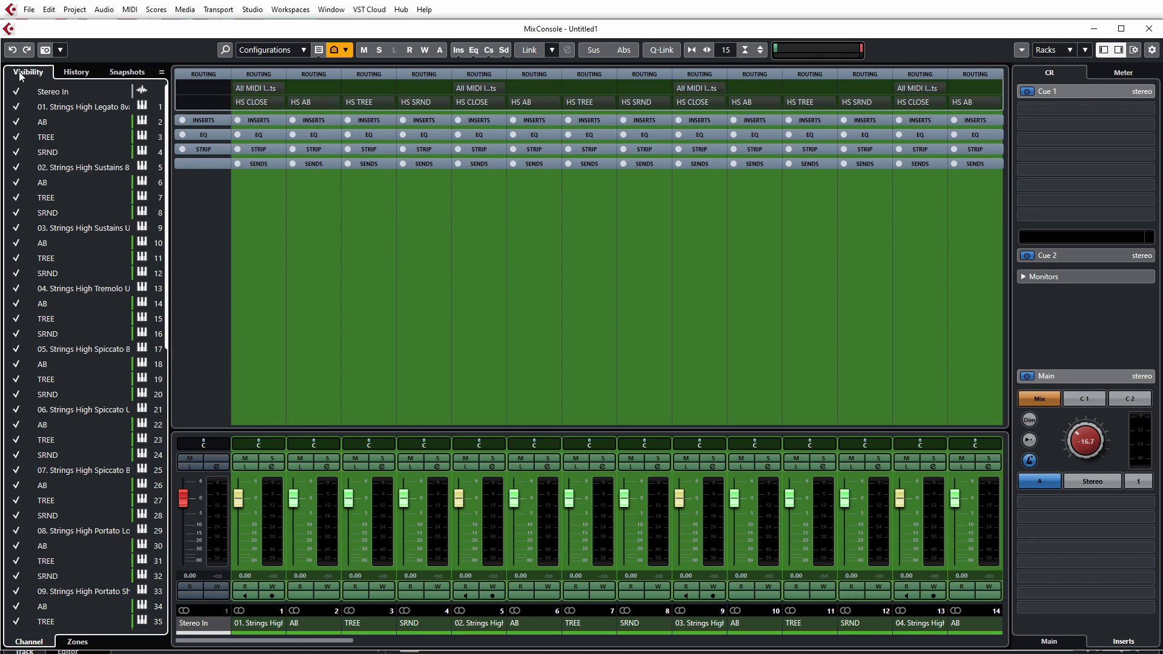
left_click(46, 92)
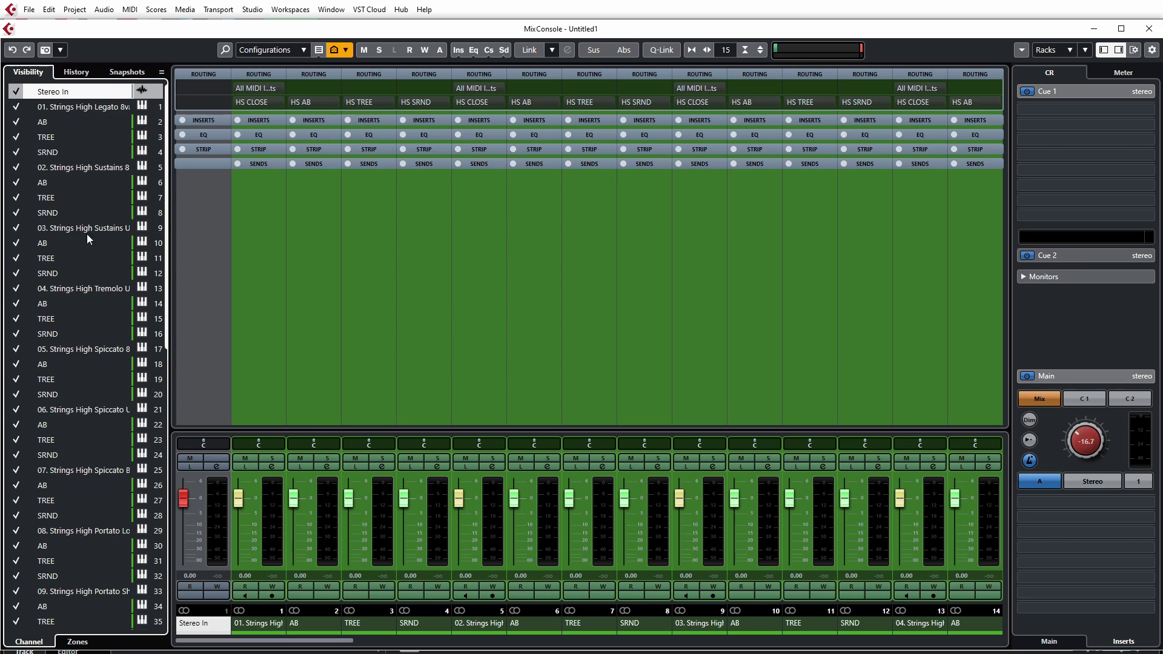
scroll(85, 468, "down", 10)
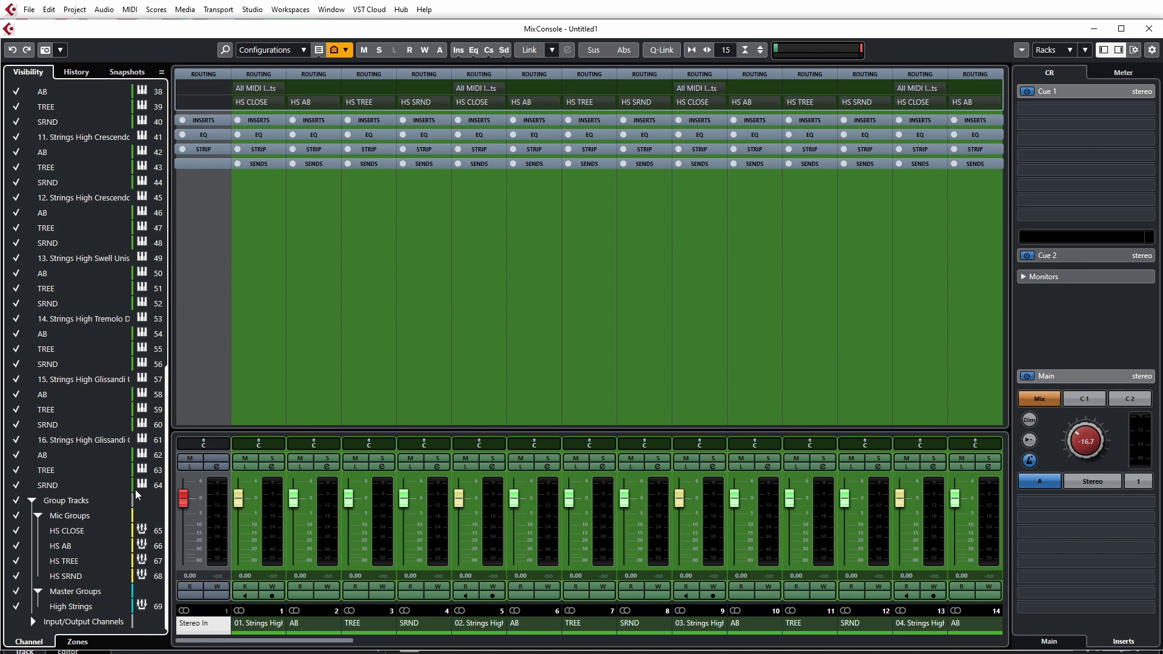
left_click(62, 487, "shift")
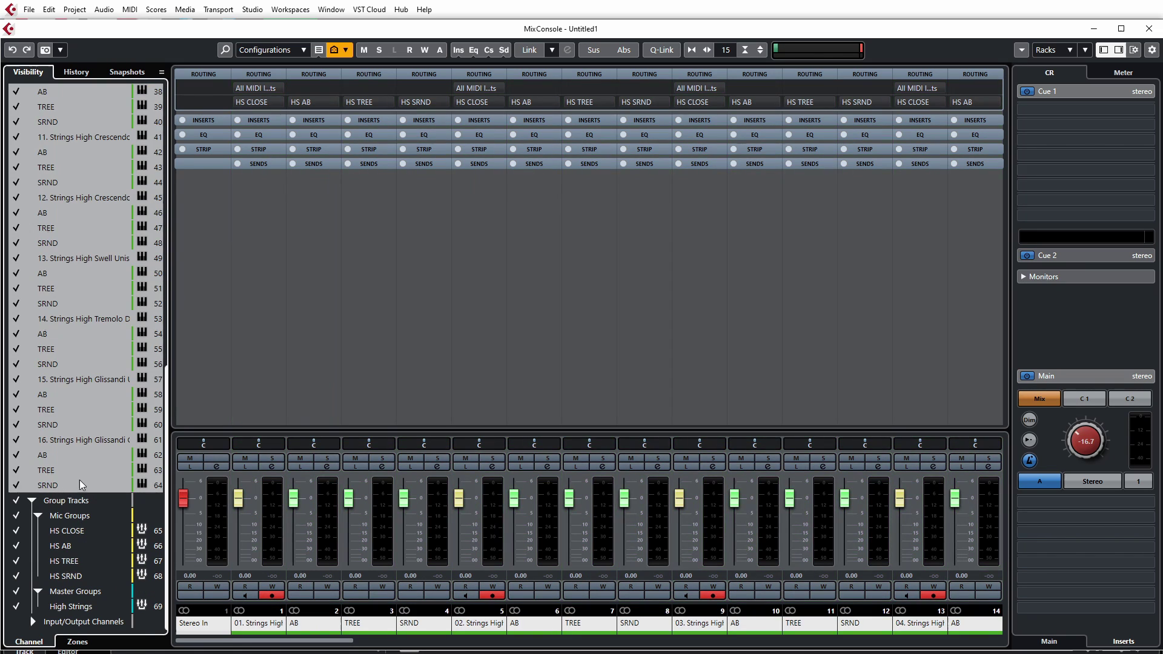
left_click(16, 488)
left_click(563, 547)
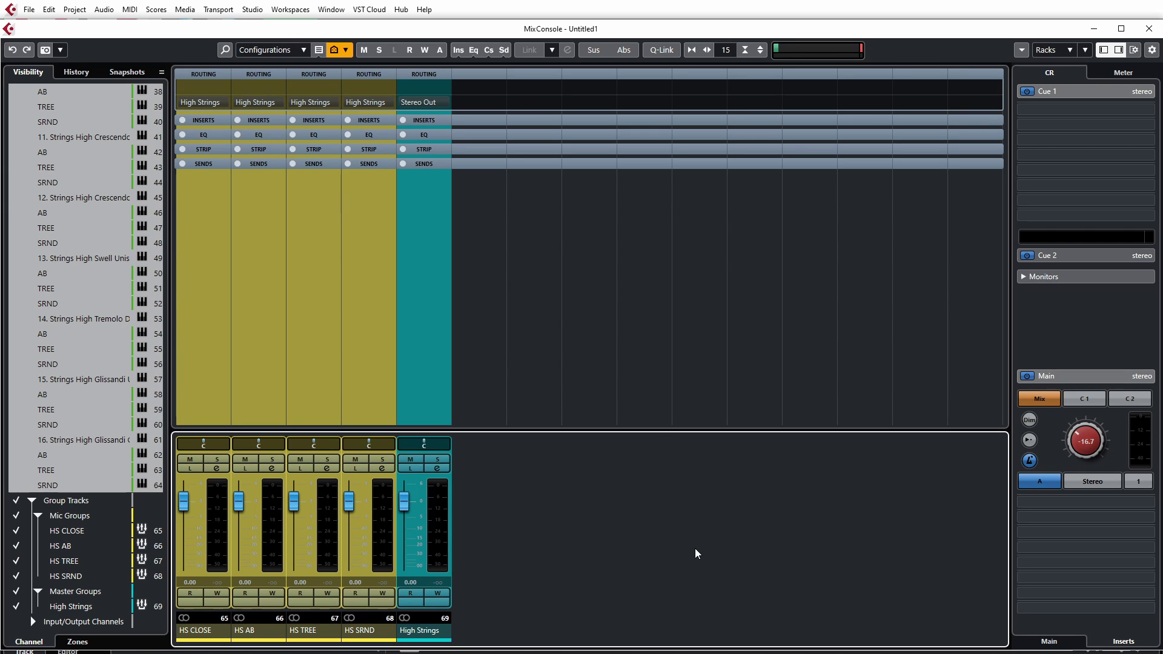
- Toggle the Mic Groups and High Strings visibility checkmarks on and off to test them
left_click(32, 500)
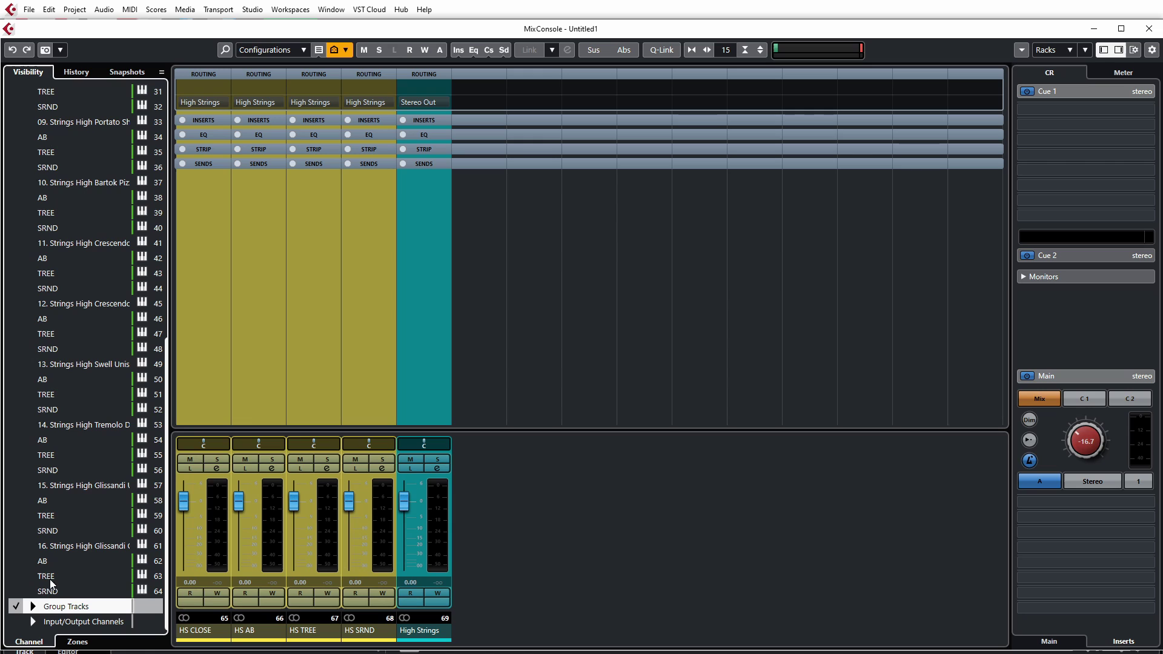
left_click(32, 606)
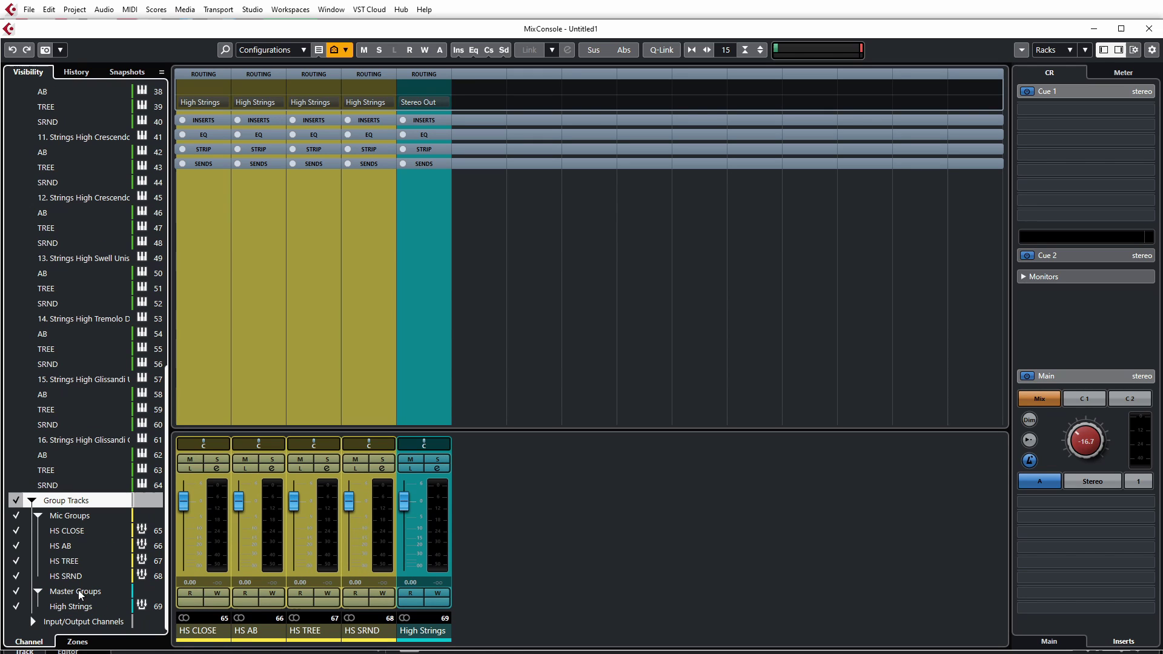
left_click(17, 515)
left_click(16, 515)
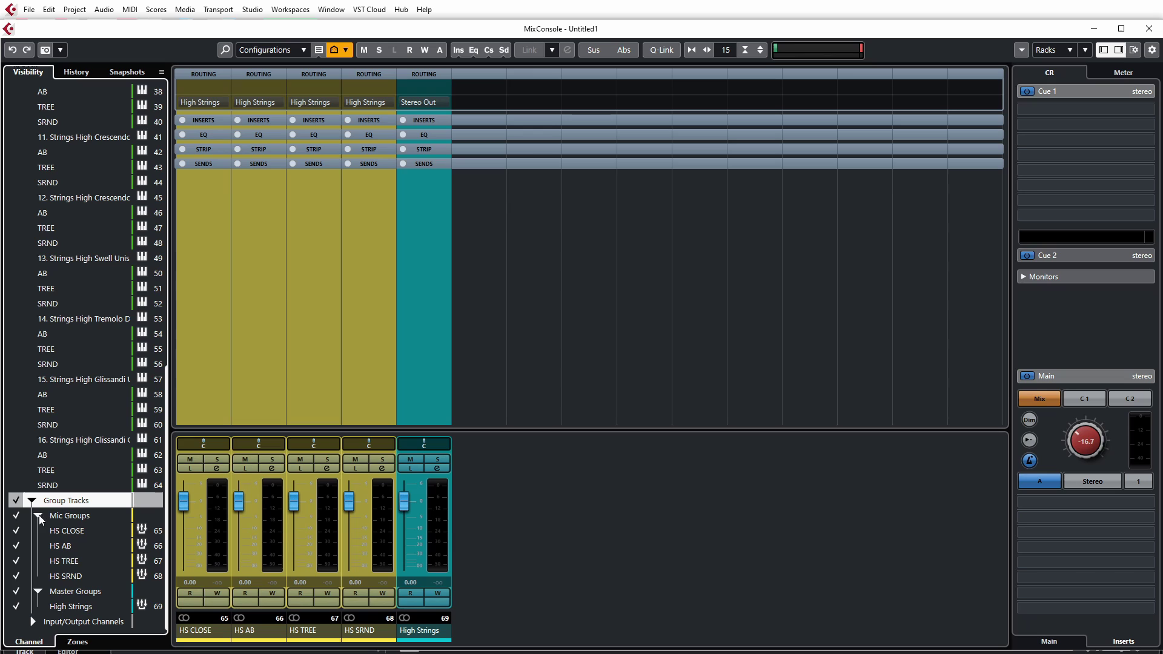
left_click(17, 591)
left_click(16, 591)
left_click(16, 591)
left_click(16, 592)
left_click(16, 517)
left_click(17, 517)
left_click(17, 591)
left_click(17, 591)
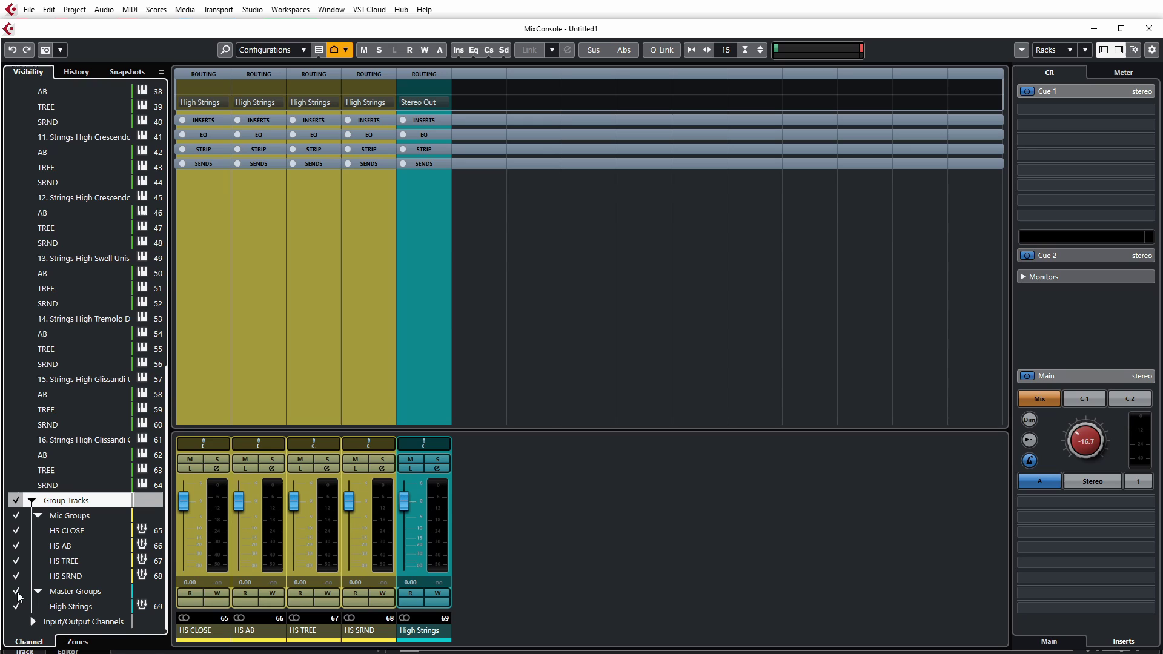
- Show all channels again, then hide the High Strings master group channel
left_click(16, 531)
right_click(17, 545)
left_click(173, 540)
left_click(17, 592)
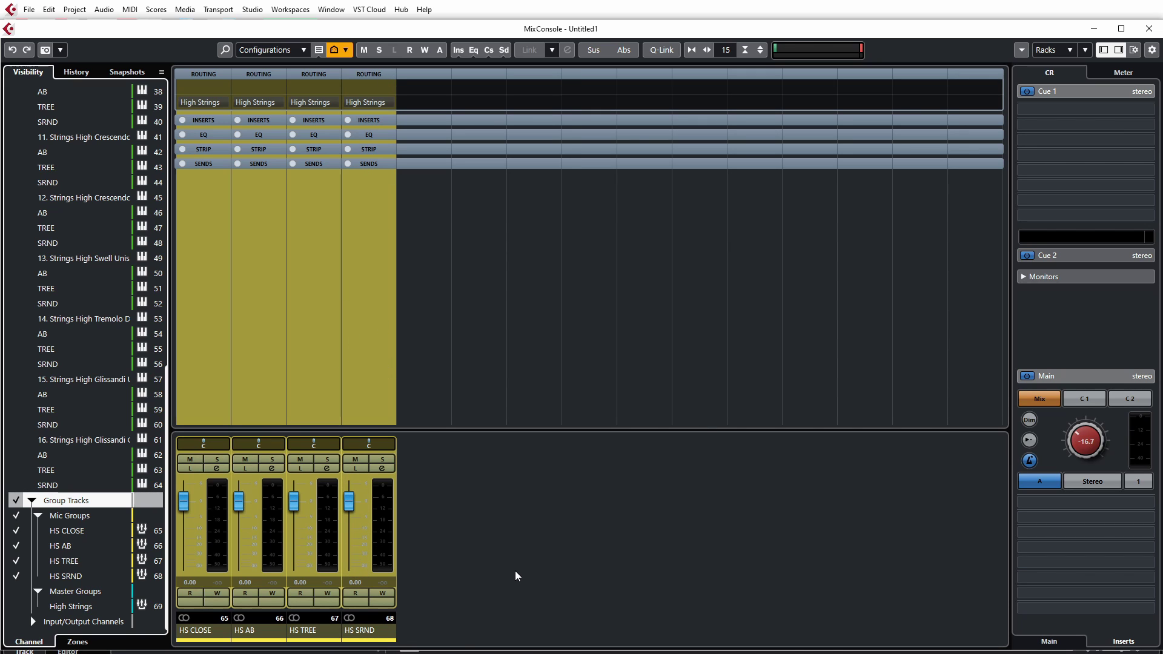
- Look through the configurations list and rack visibility options without changing anything
left_click(280, 54)
left_click(285, 51)
left_click(1135, 50)
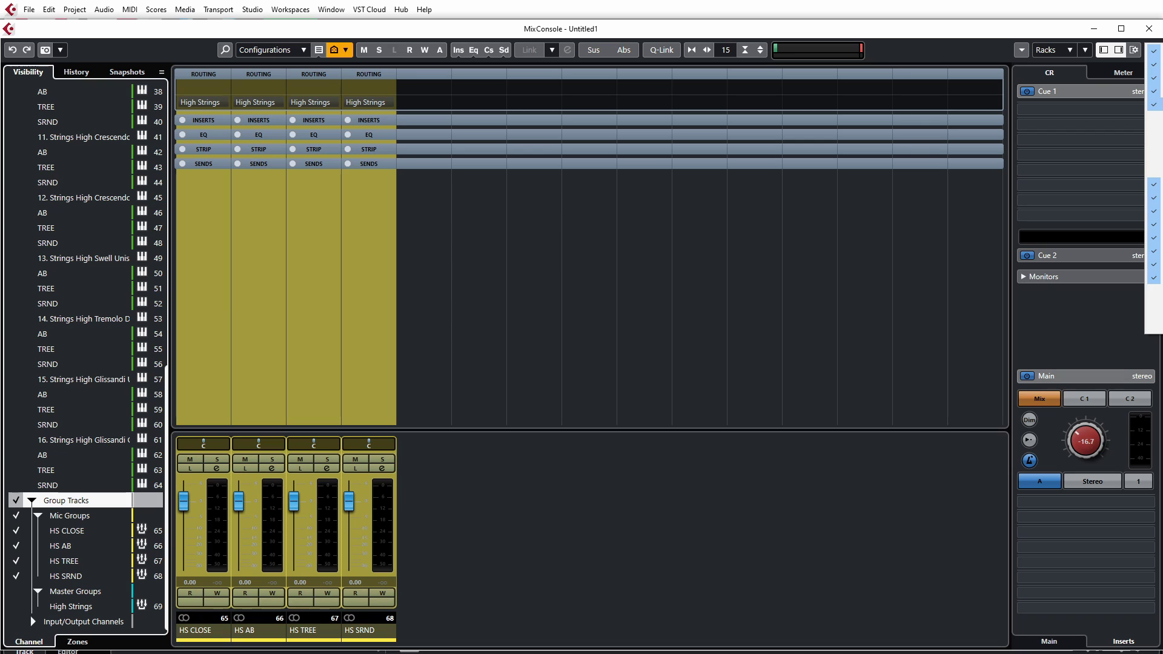
left_click(532, 63)
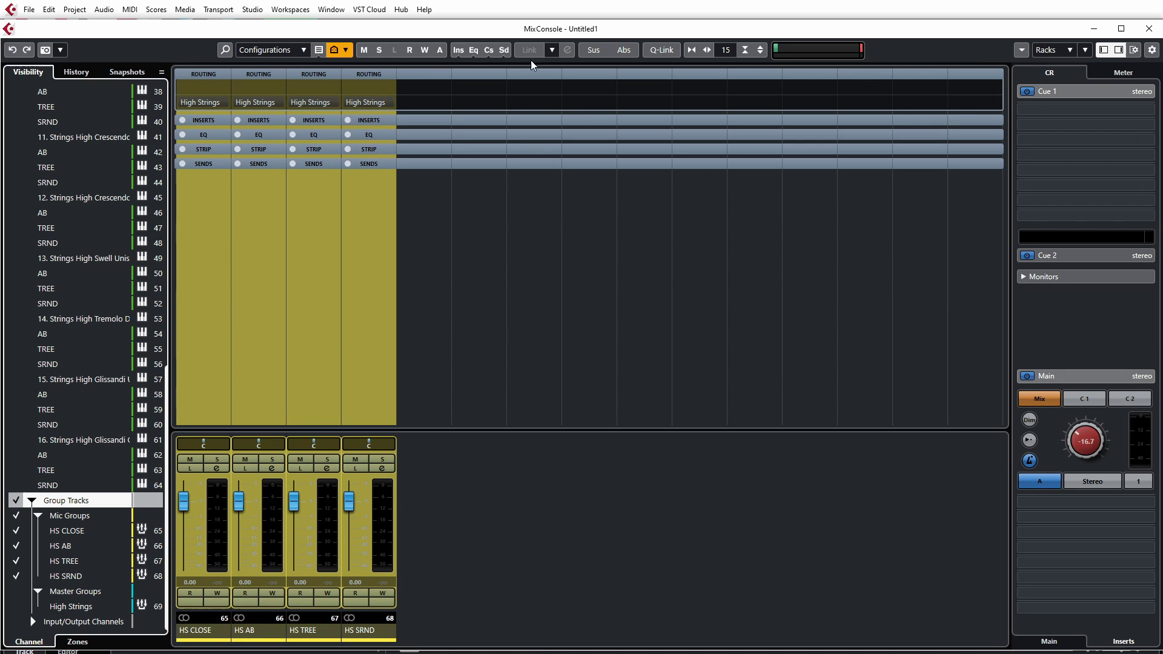
- Save the view as configuration Mic Groups All, then show only the High Strings group
left_click(287, 52)
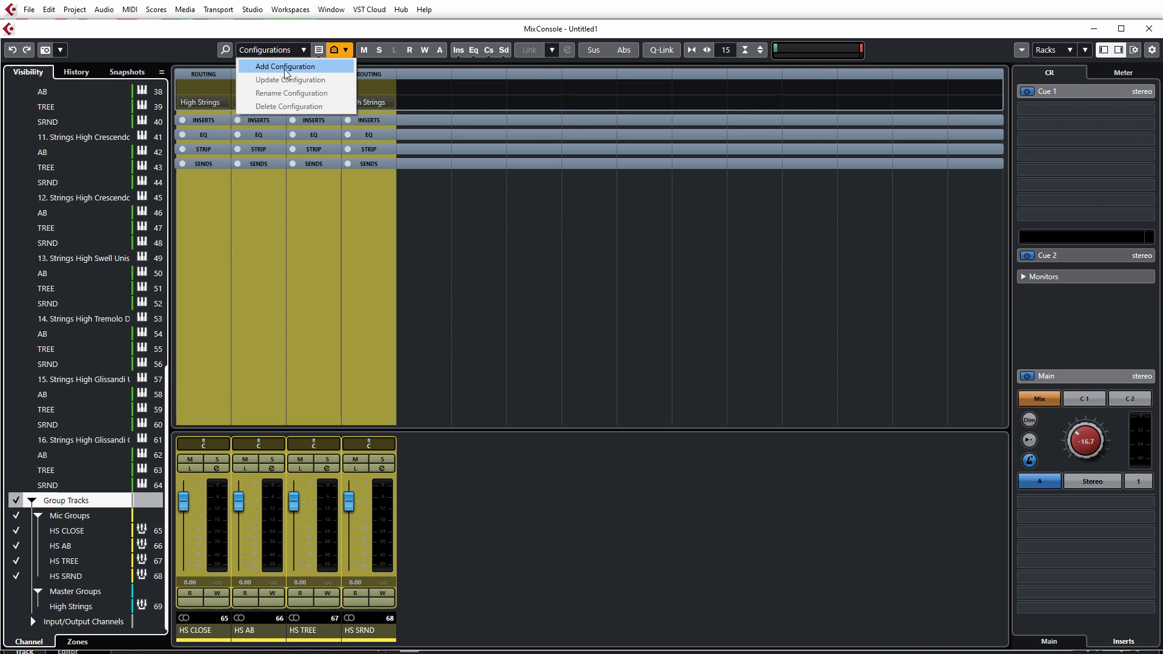
left_click(285, 67)
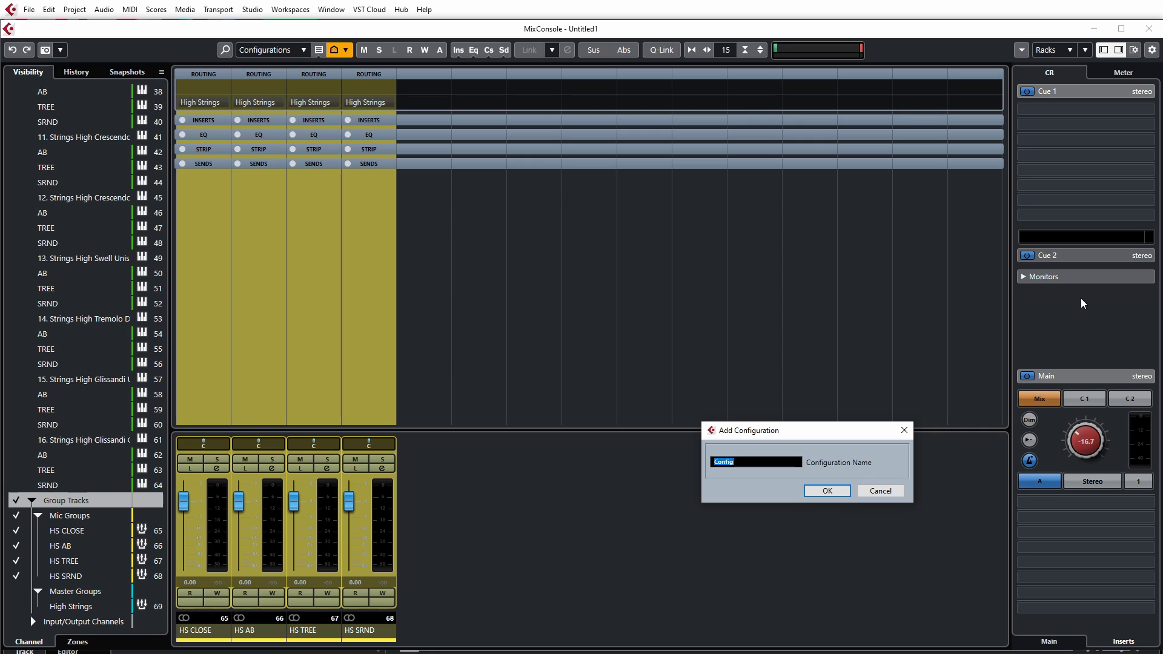
type("Mic Groups All")
left_click(830, 491)
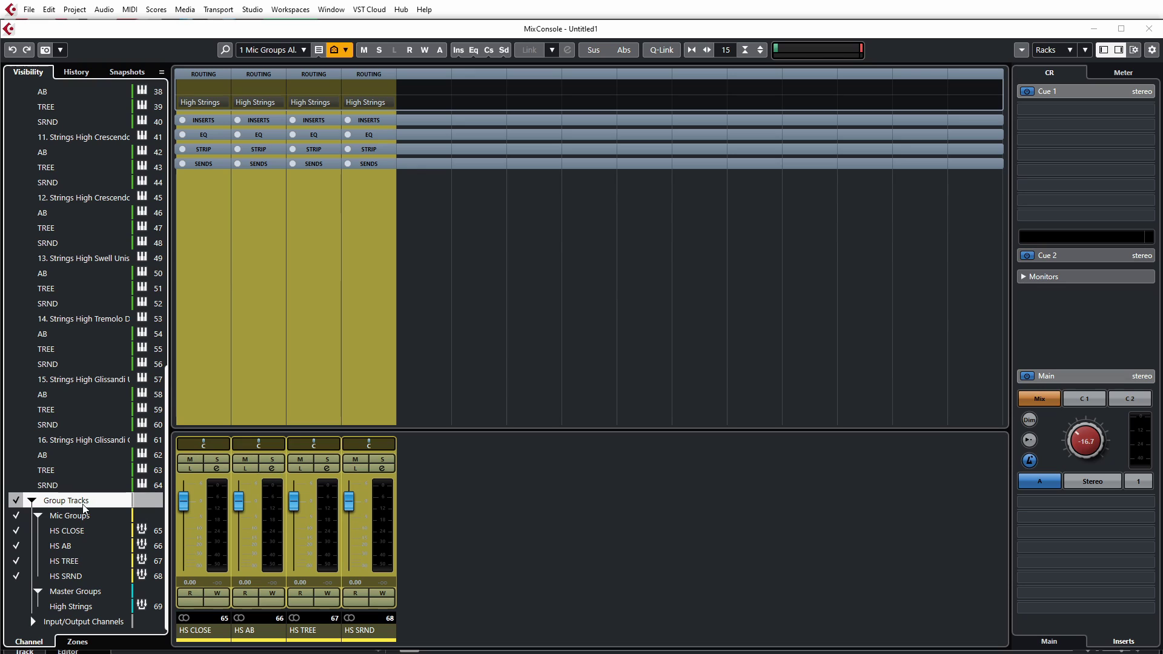
left_click(17, 501)
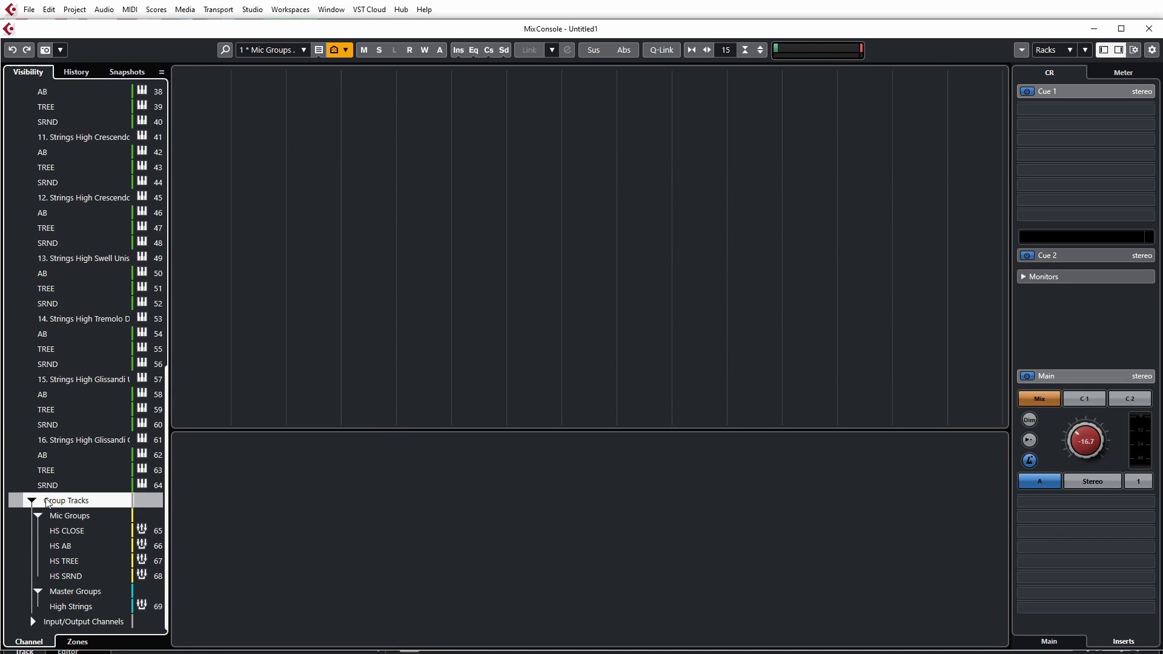
left_click(19, 592)
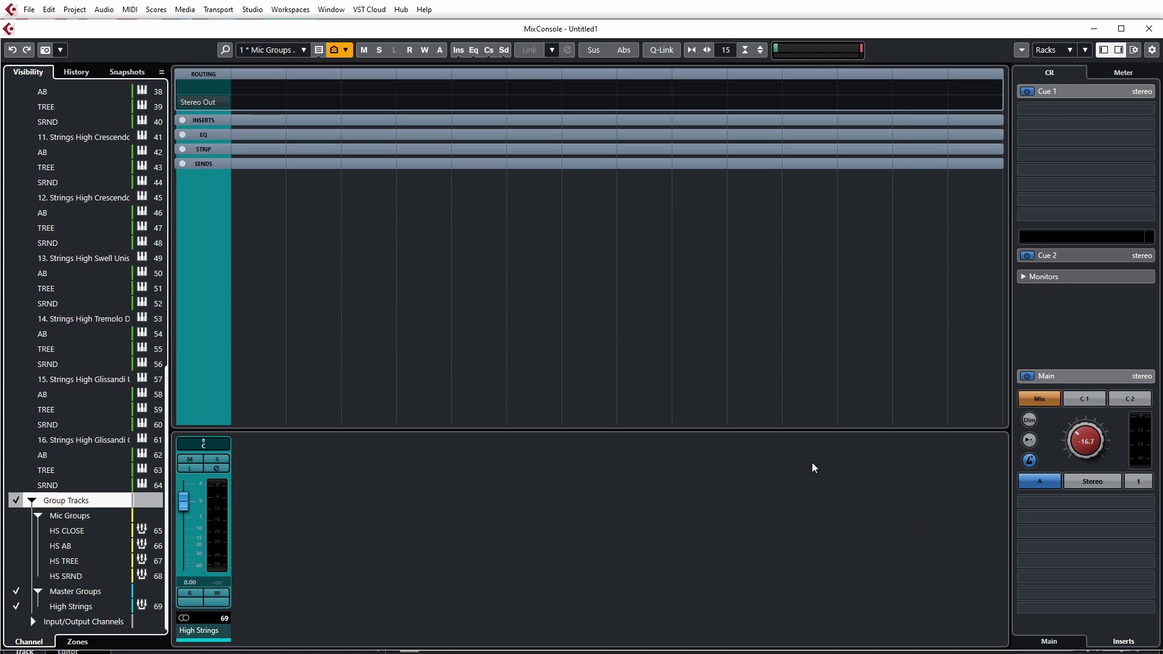
- Save the High Strings-only view as a configuration named Master Groups
left_click(284, 53)
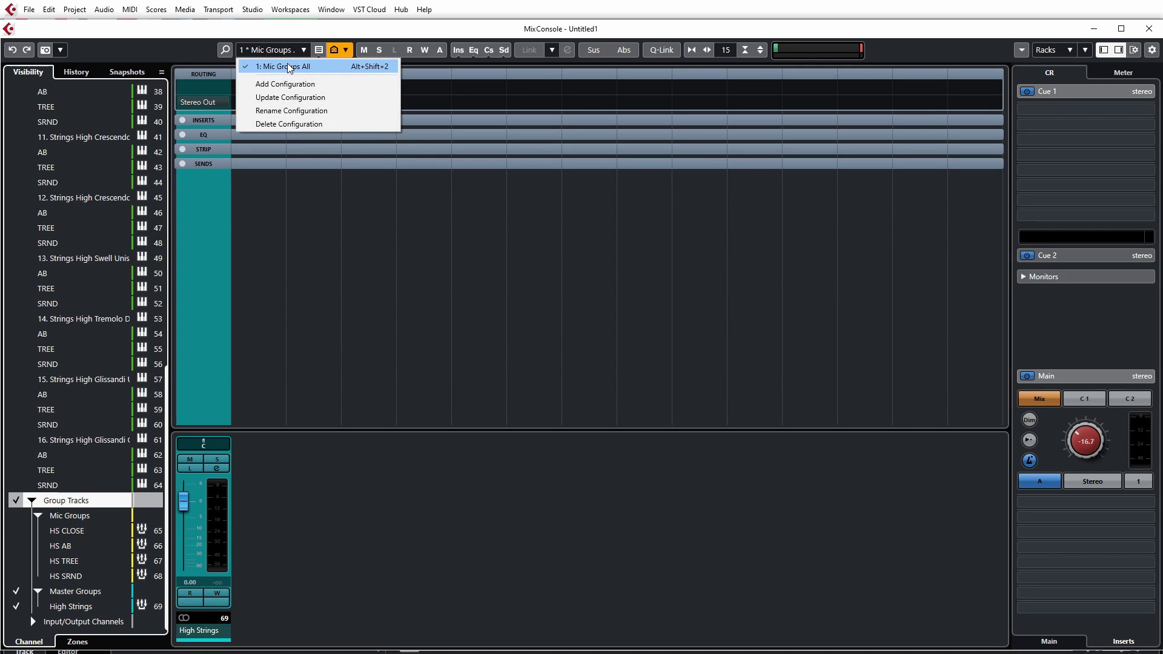
left_click(310, 83)
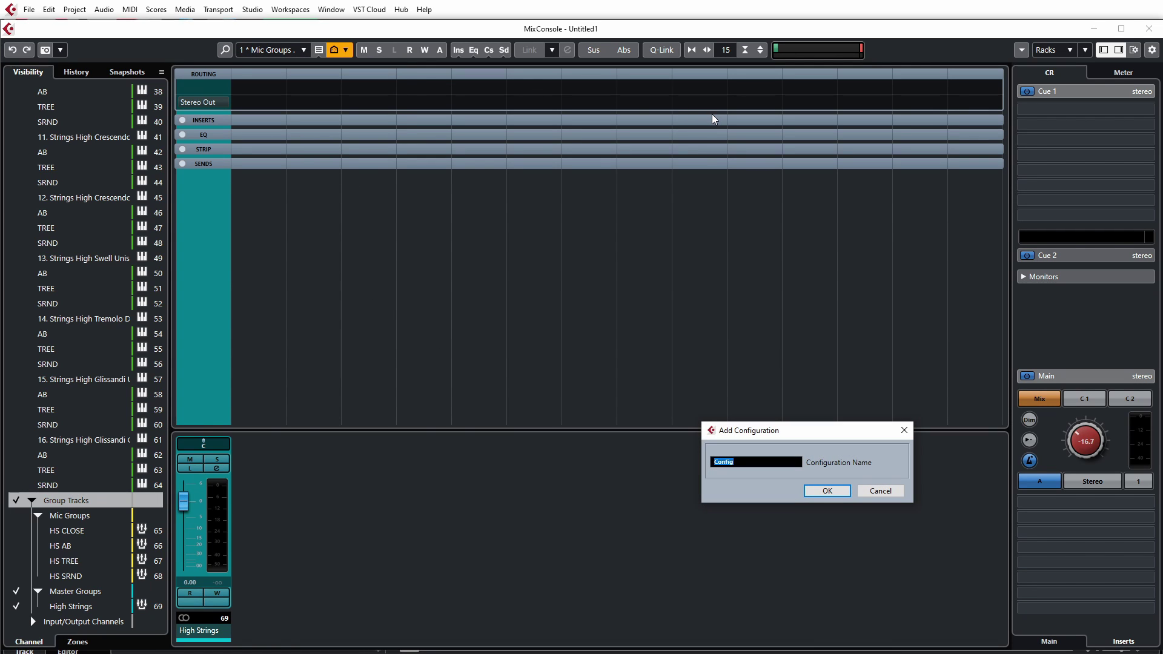
type("Master Groups")
key("Return")
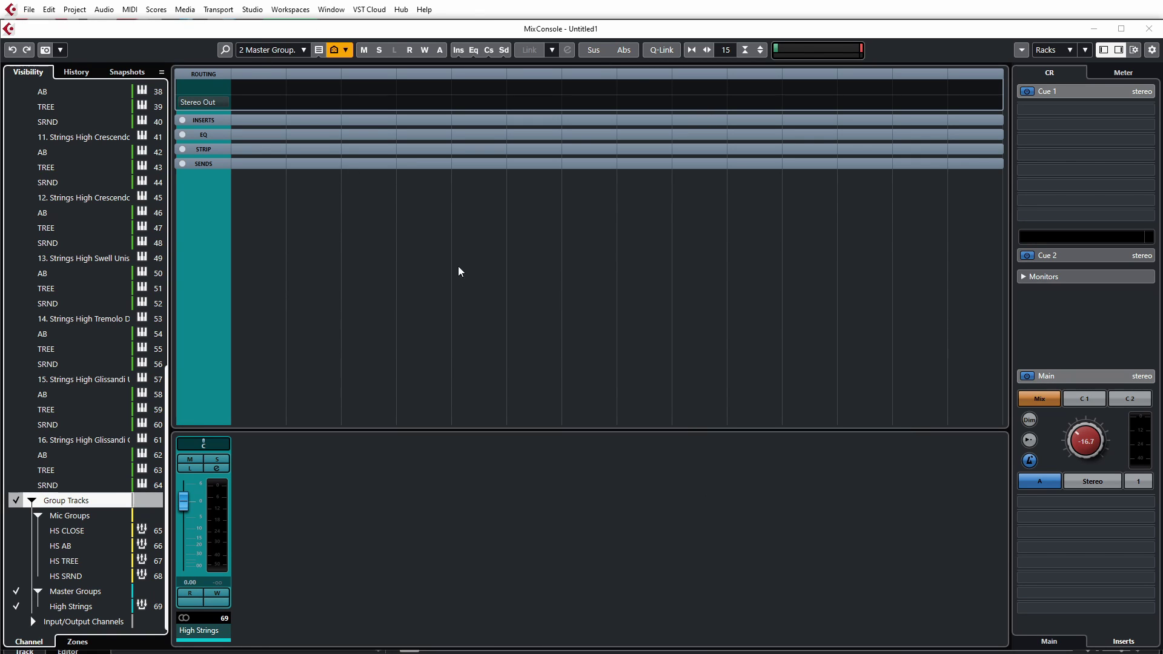
- Switch to Mic Groups All and back to Master Groups to test the configurations
left_click(281, 51)
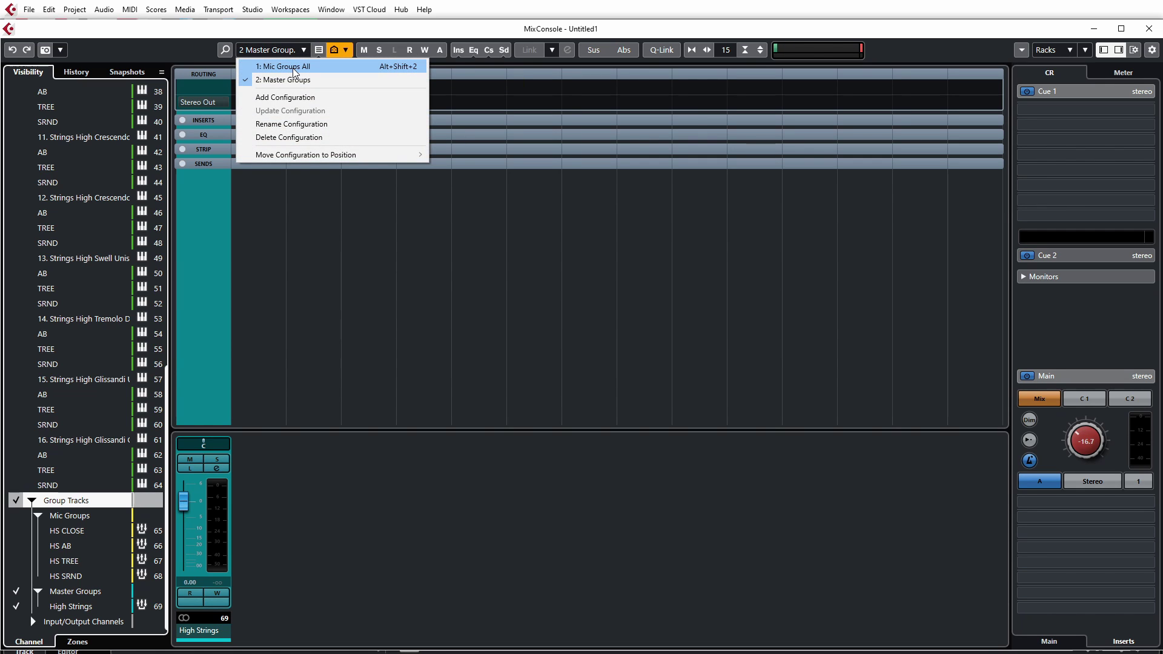
left_click(297, 68)
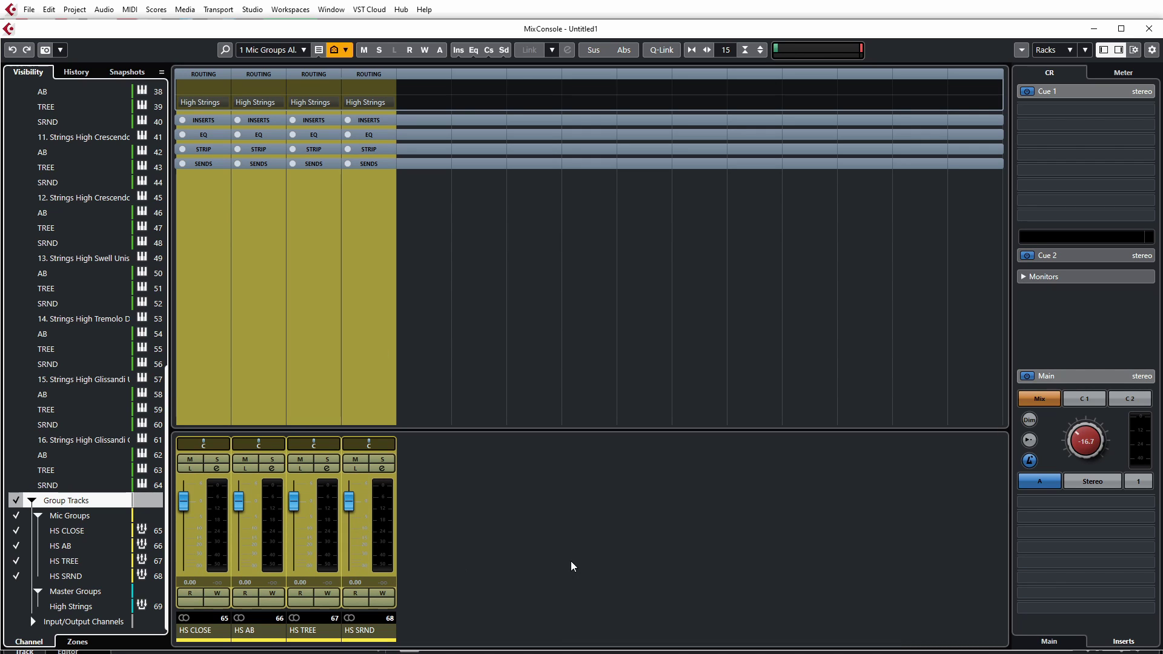
left_click(282, 50)
left_click(285, 78)
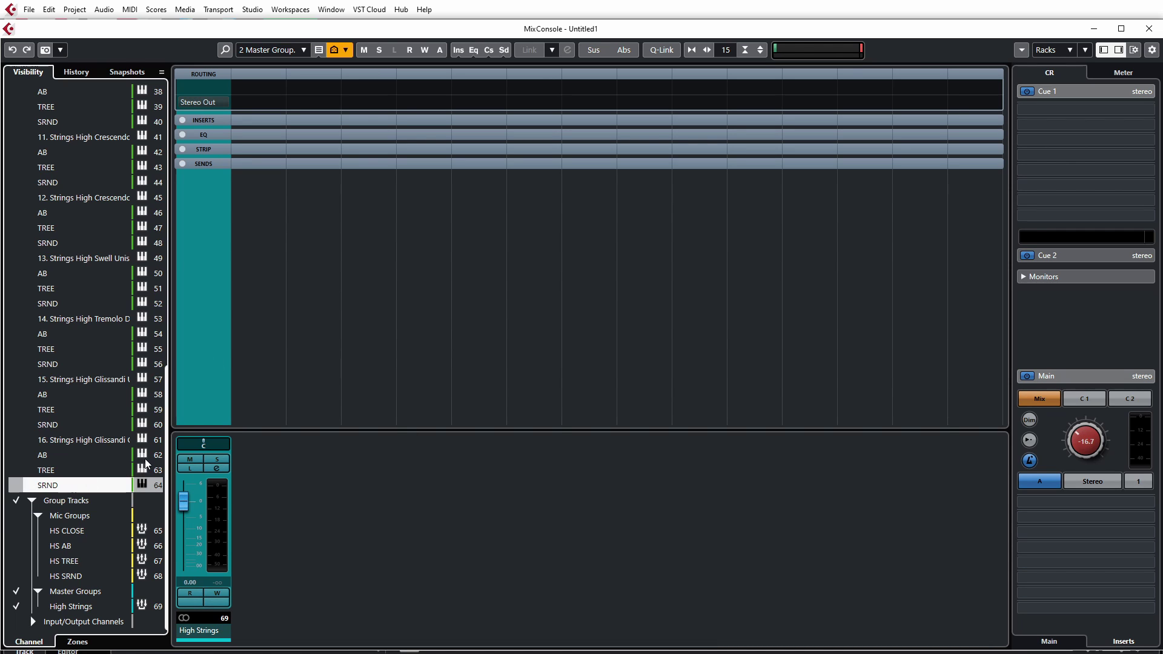
- Select all sixteen Strings High instrument tracks, 01 through 16, in the Visibility list
scroll(145, 463, "up", 10)
scroll(145, 463, "up", 4)
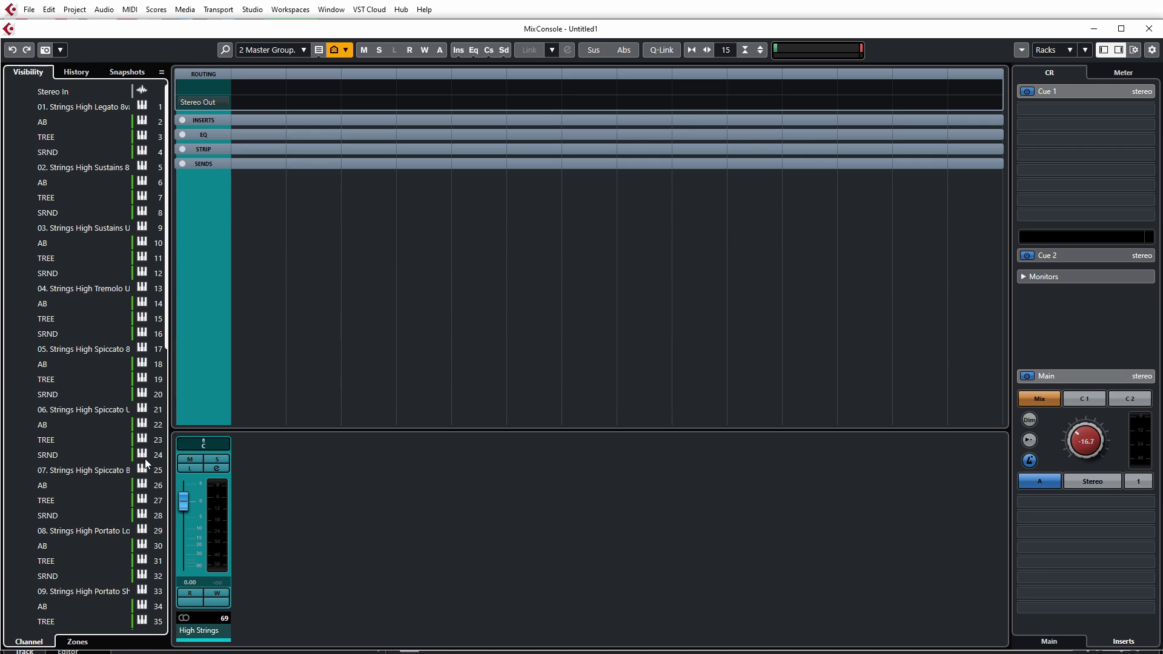
left_click(64, 107)
left_click(86, 170, "ctrl")
left_click(87, 227, "ctrl")
left_click(82, 288, "ctrl")
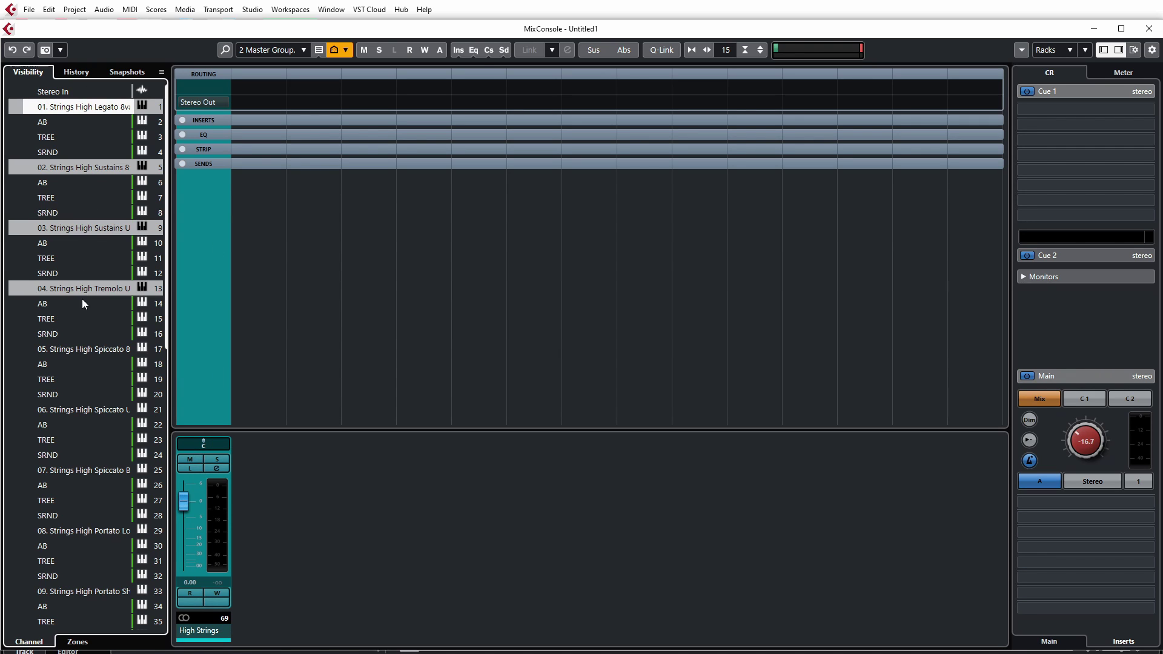
left_click(75, 348, "ctrl")
left_click(81, 409, "ctrl")
left_click(83, 469, "ctrl")
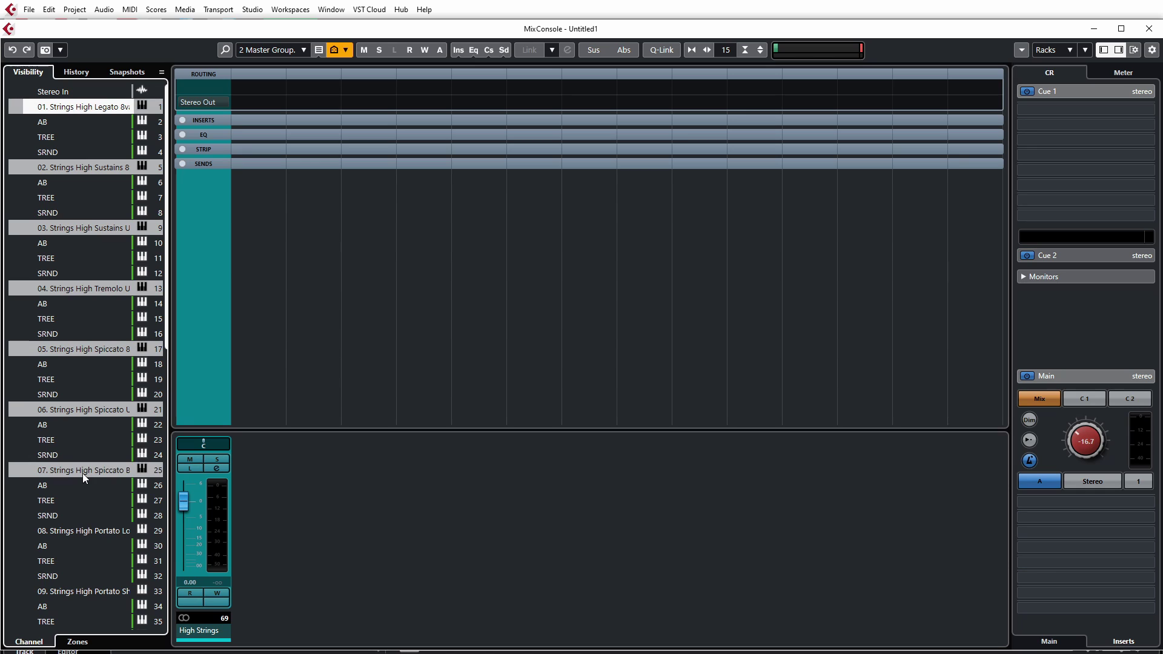
left_click(84, 530, "ctrl")
left_click(90, 588, "ctrl")
scroll(90, 582, "down", 5)
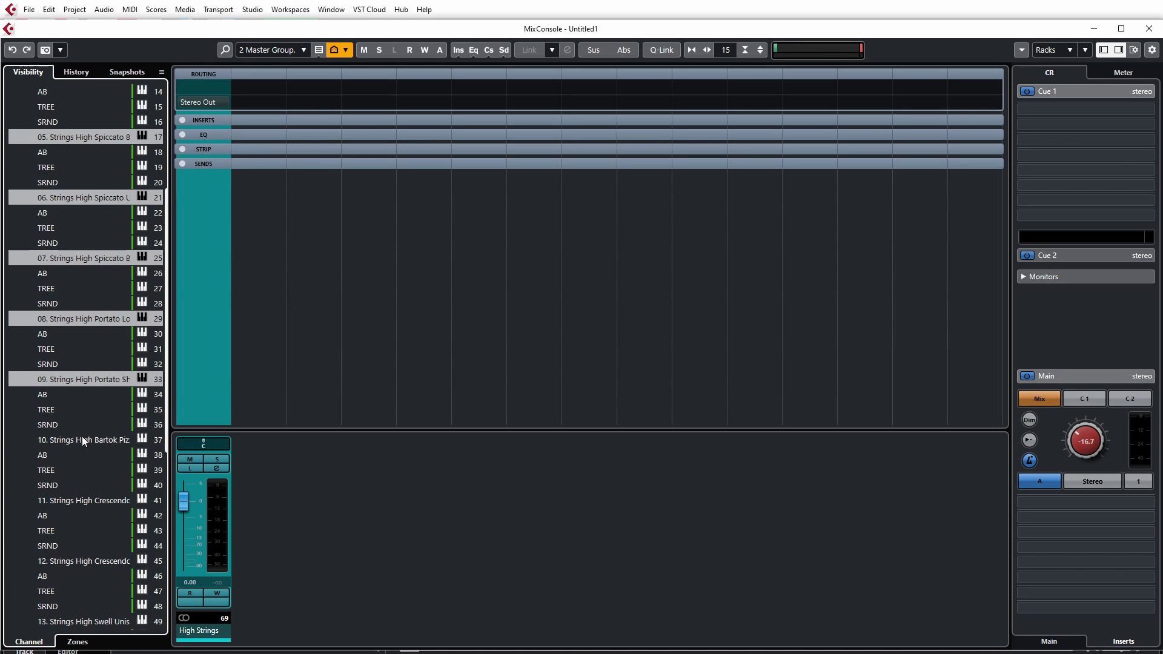
left_click(83, 440, "ctrl")
left_click(85, 501, "ctrl")
left_click(78, 562, "ctrl")
scroll(78, 557, "down", 3)
scroll(78, 557, "down", 3)
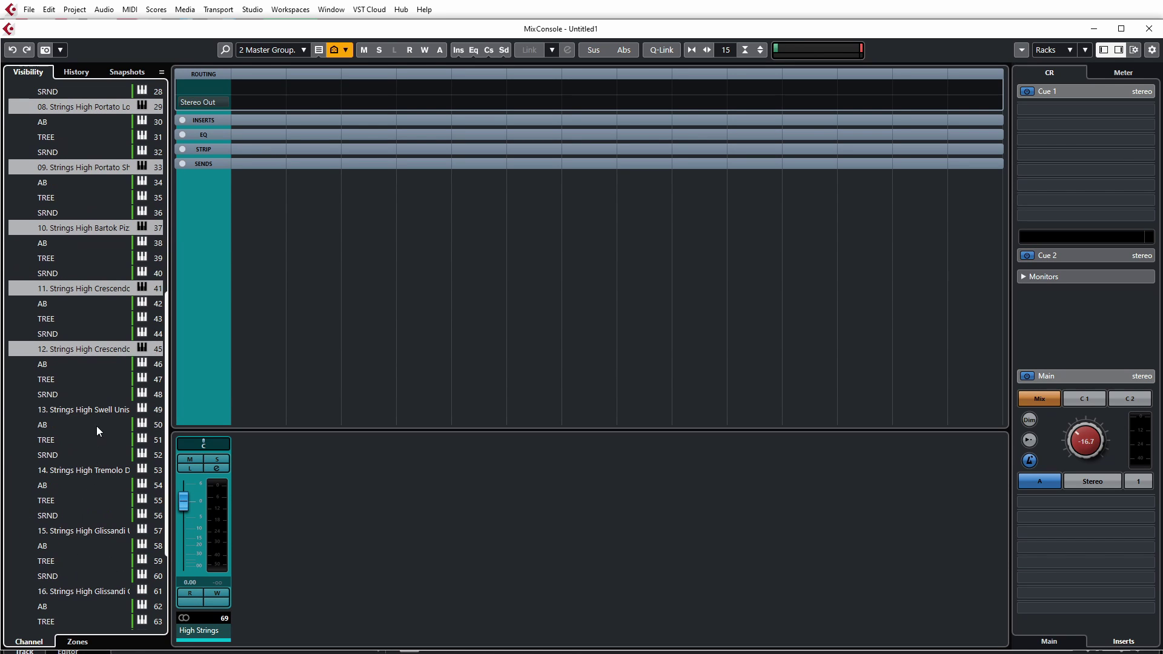
left_click(90, 409, "ctrl")
left_click(89, 468, "ctrl")
left_click(88, 532, "ctrl")
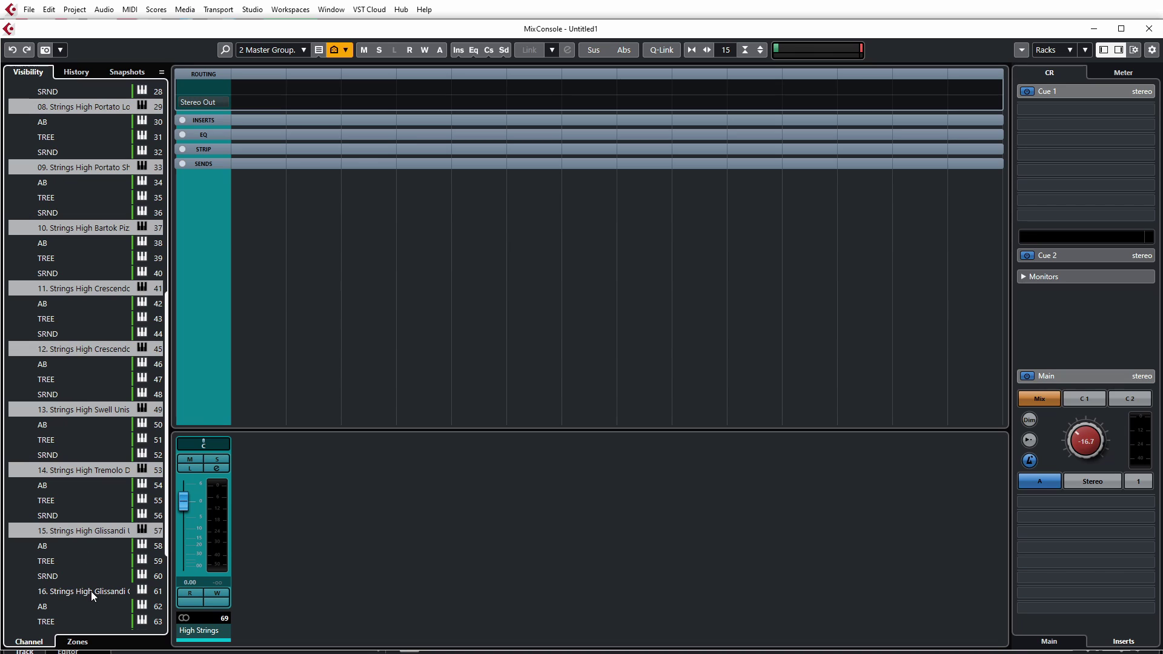
left_click(90, 591, "ctrl")
scroll(71, 548, "down", 4)
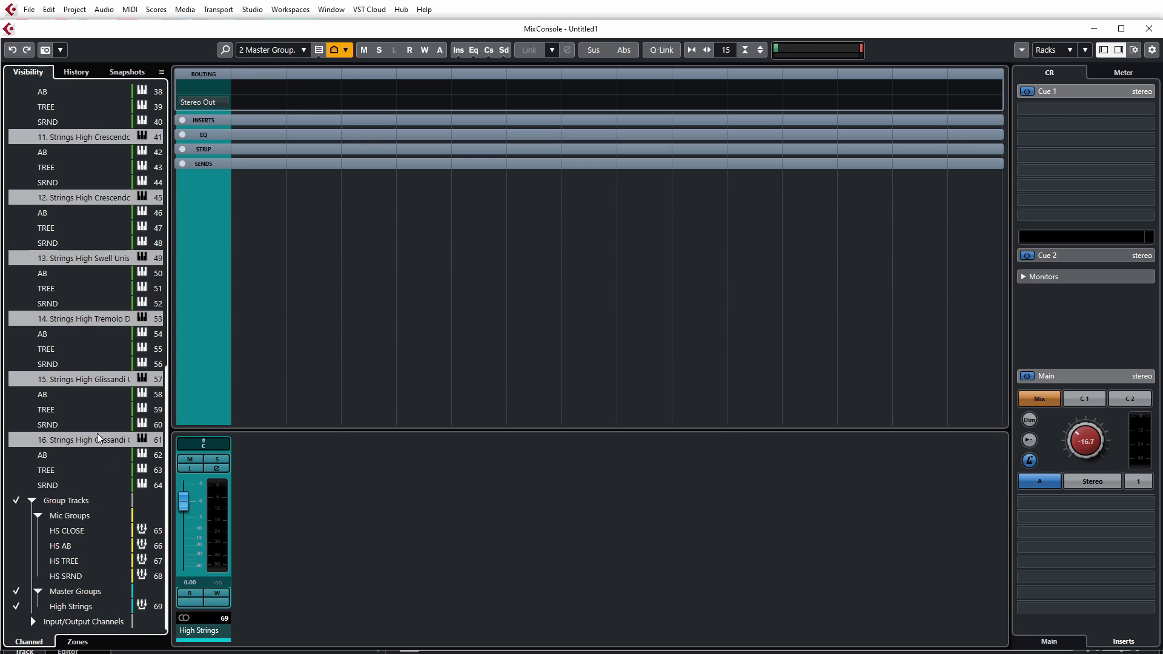
- Show the strings channels, hide the group tracks, and save the view as HS Close Mics
left_click(16, 258)
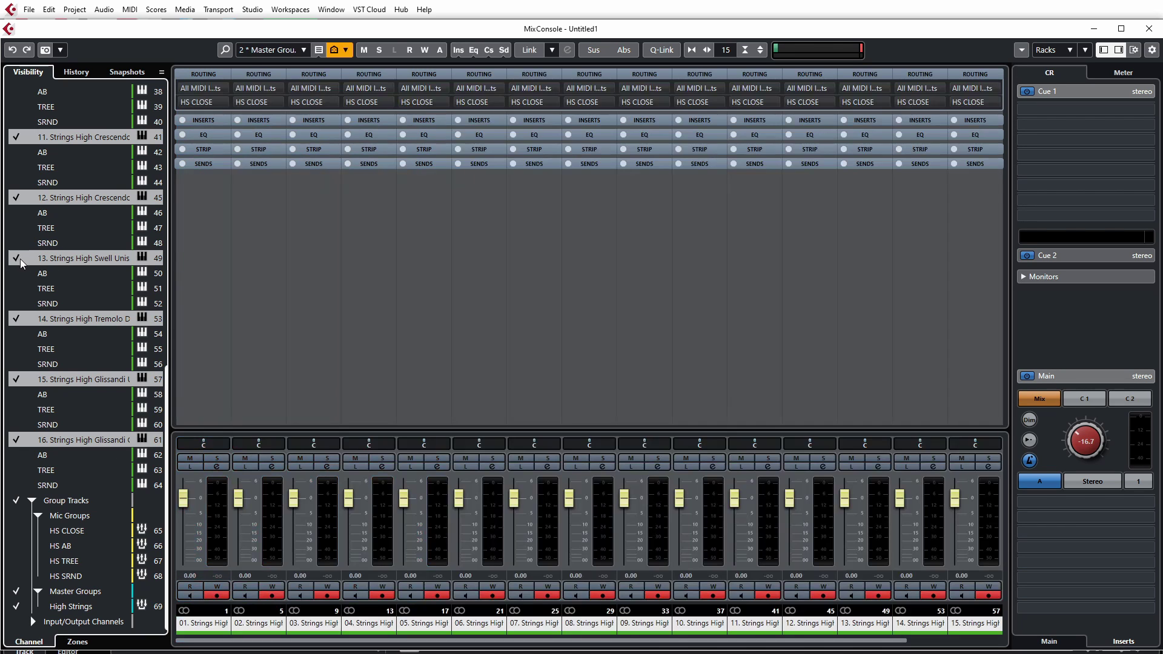
left_click(16, 501)
left_click(275, 49)
left_click(267, 96)
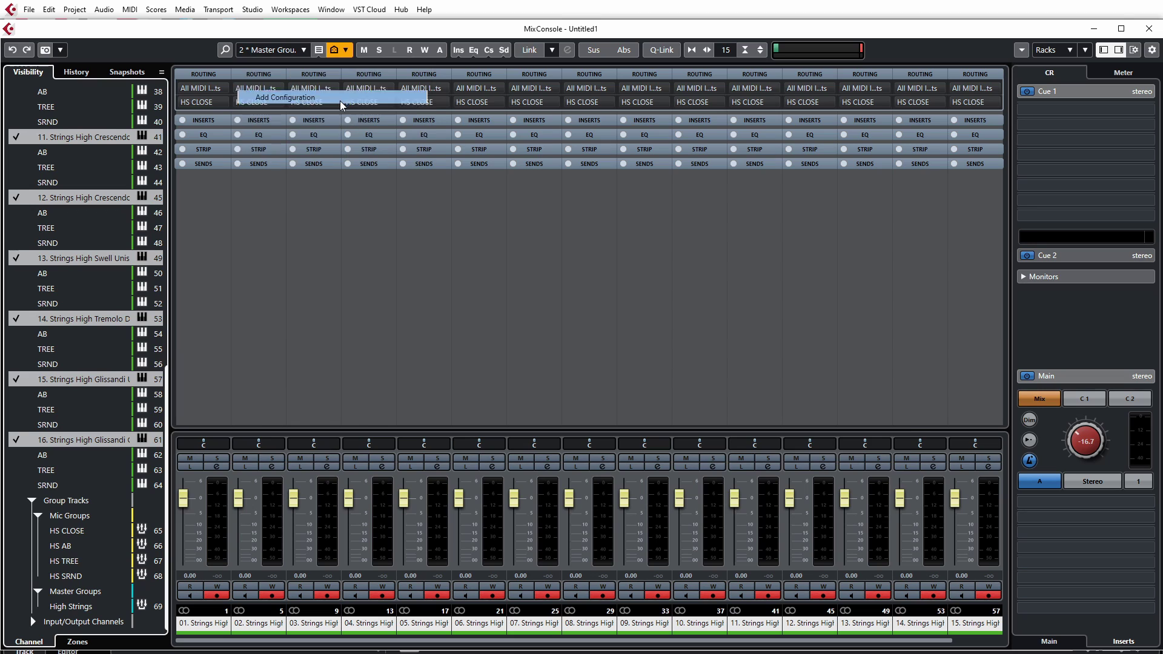
key("BackSpace")
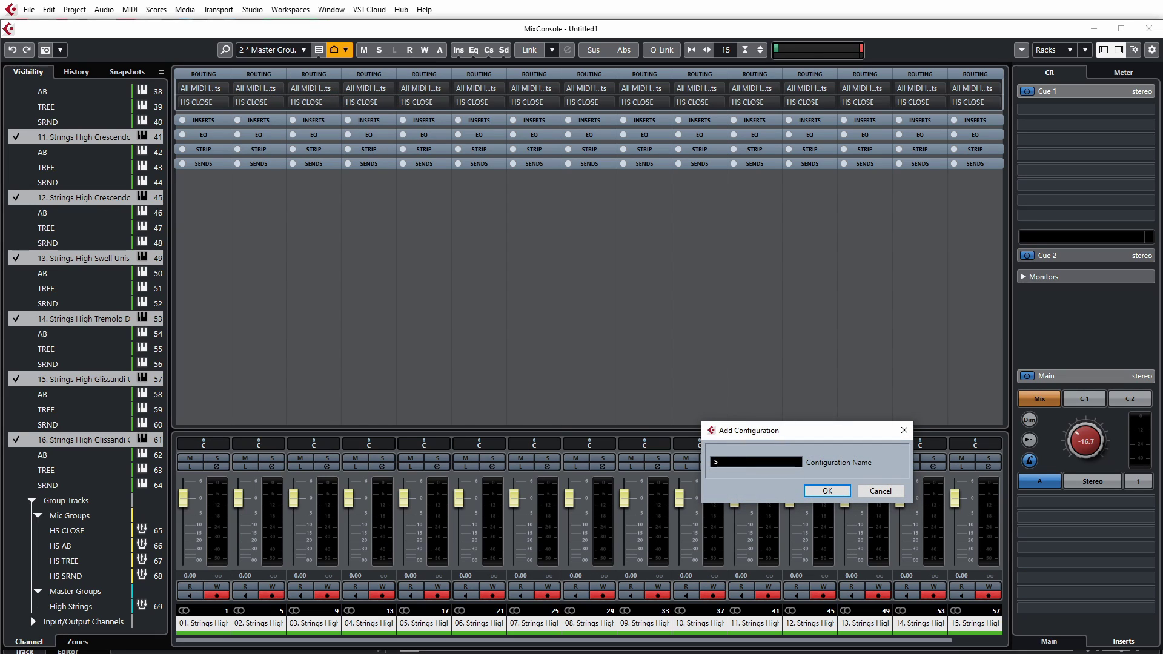
type("HS Close Mics")
key("Return")
- Switch between Master Groups and HS Close Mics configurations to confirm both work
left_click(269, 50)
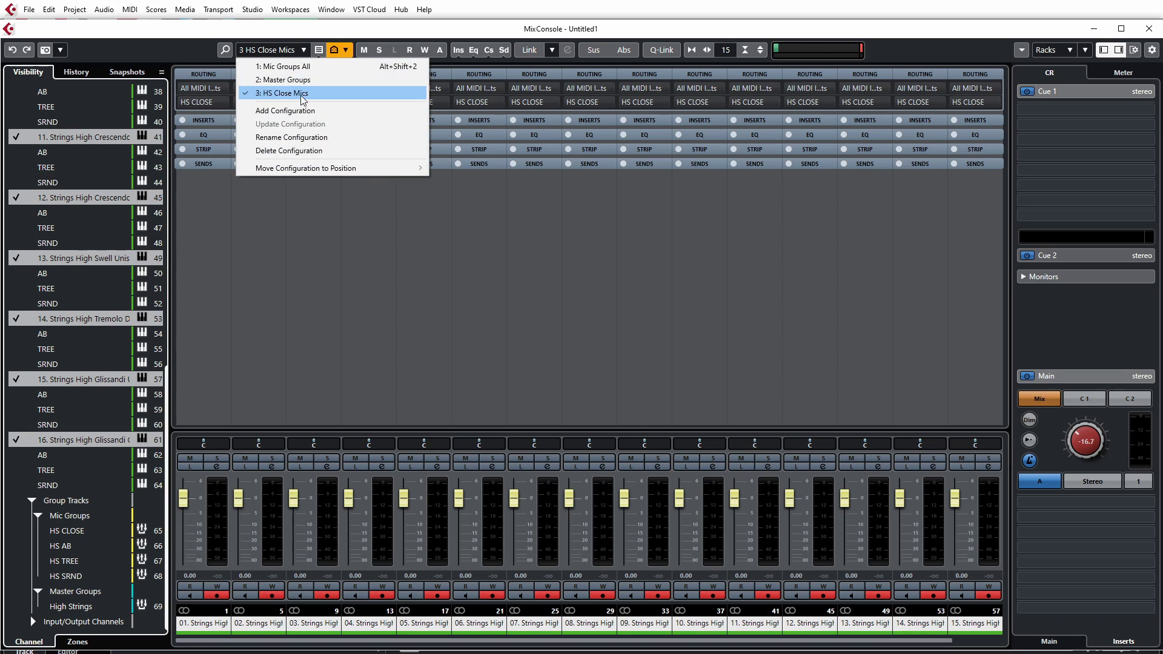
left_click(301, 96)
left_click(273, 50)
left_click(298, 78)
left_click(273, 50)
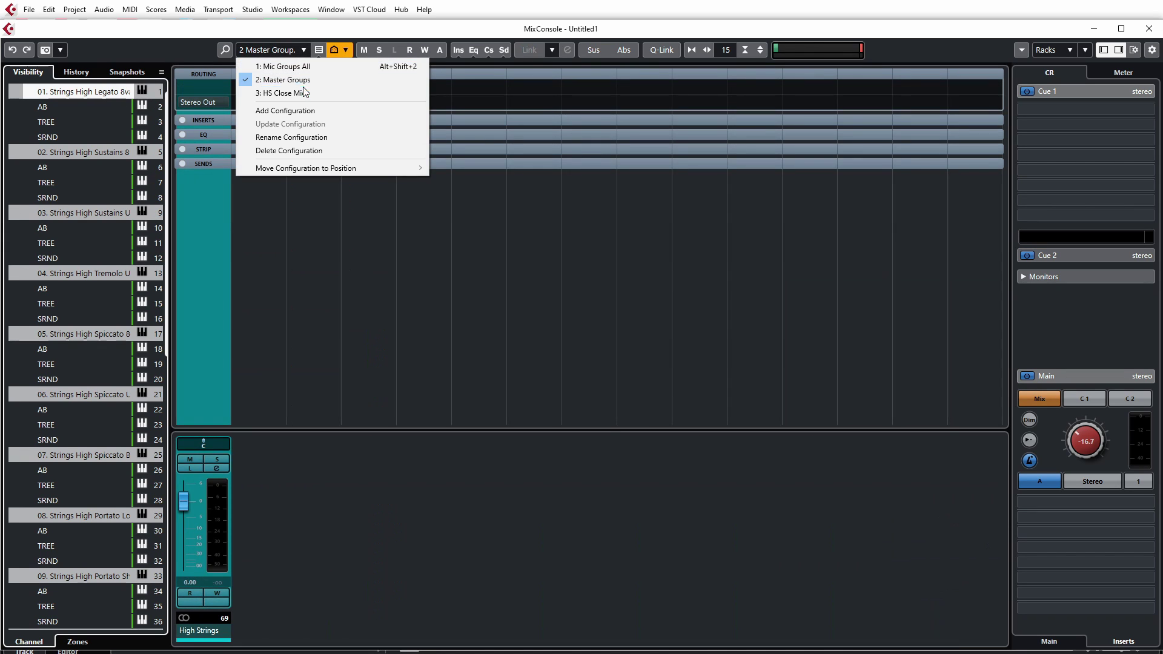
left_click(301, 95)
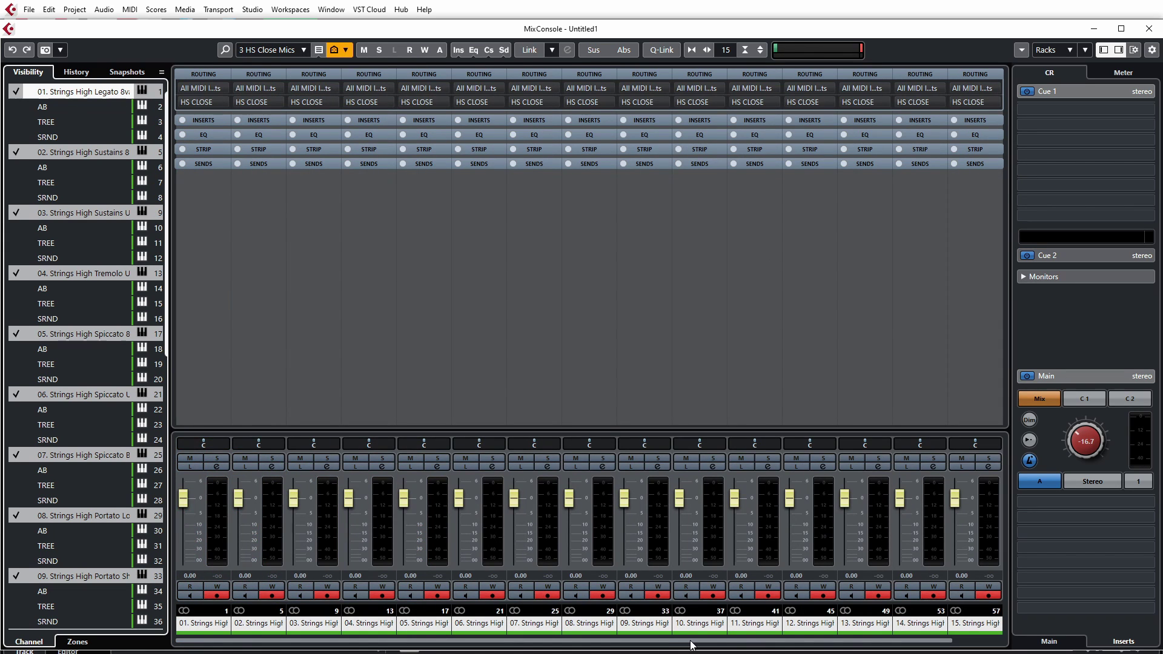
- Show the Inserts rack and load the '1: Mic Groups All' mixer configuration, leaving HS mic group channels 65–68
left_click(692, 644)
left_click(203, 623)
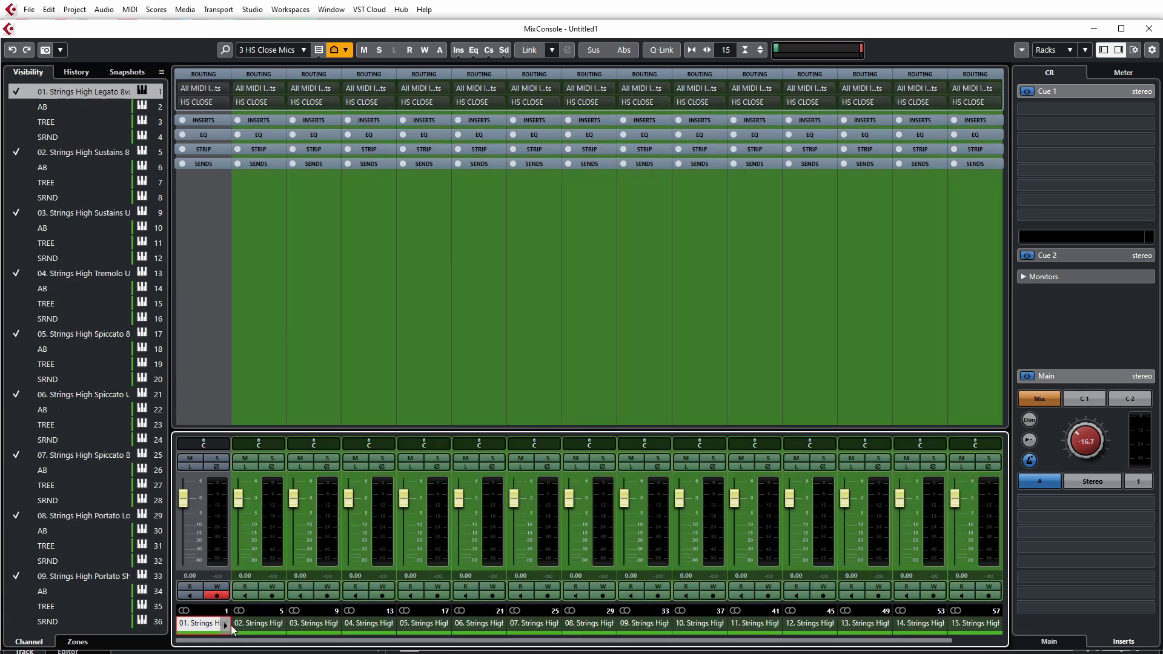
left_click(203, 121)
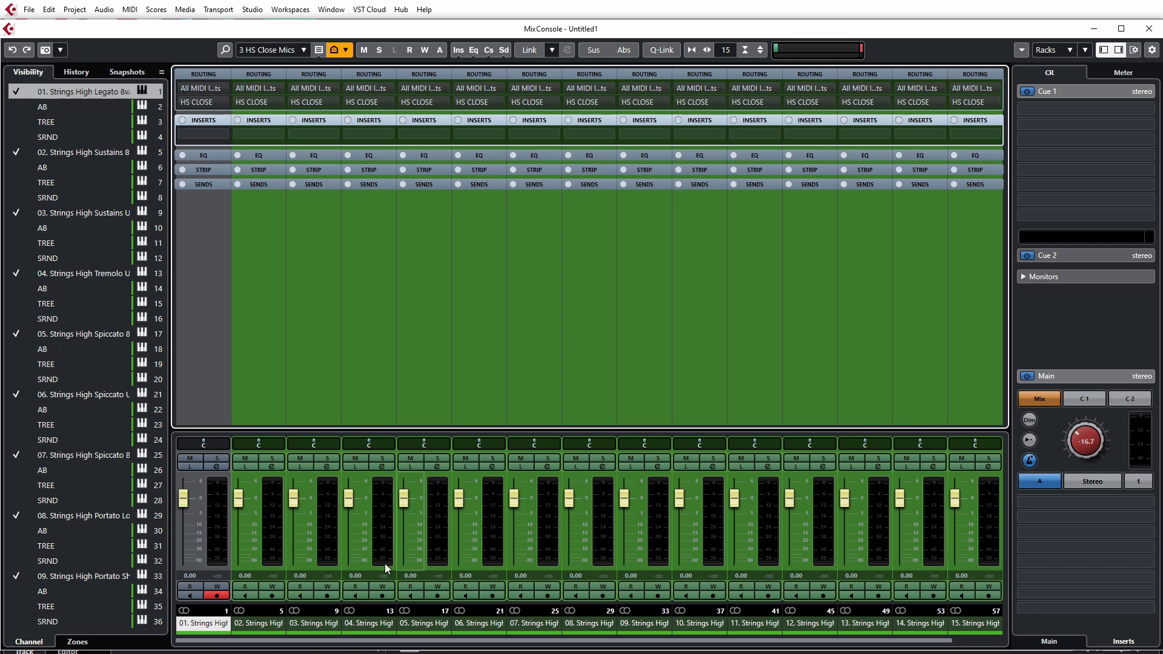
left_click(282, 50)
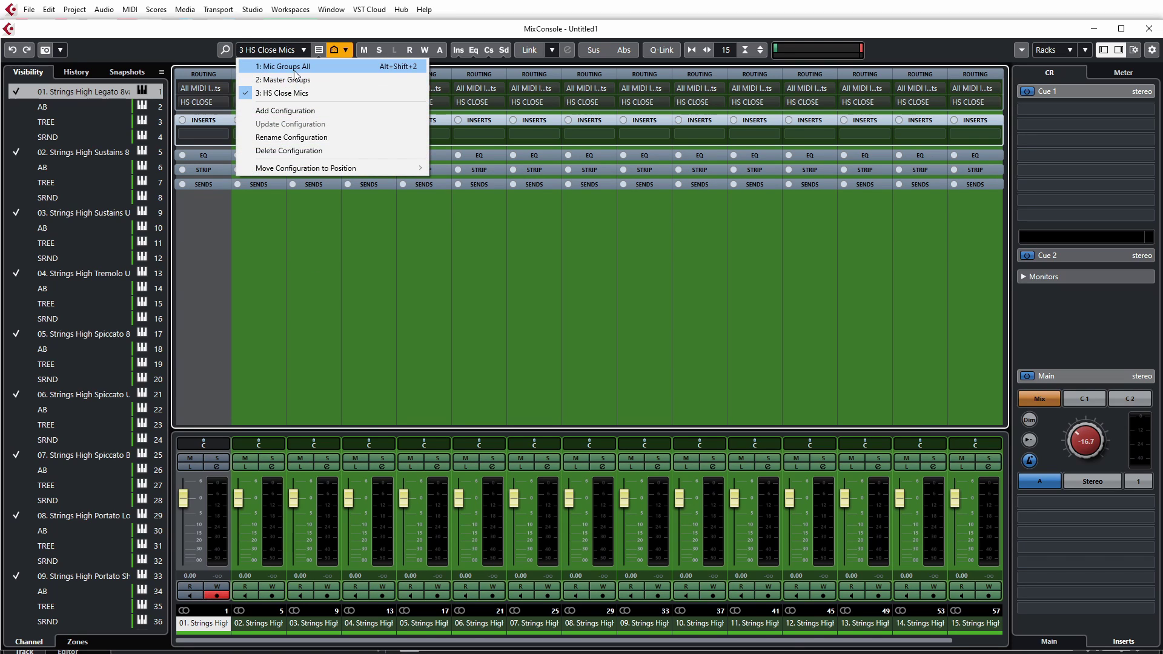
left_click(298, 66)
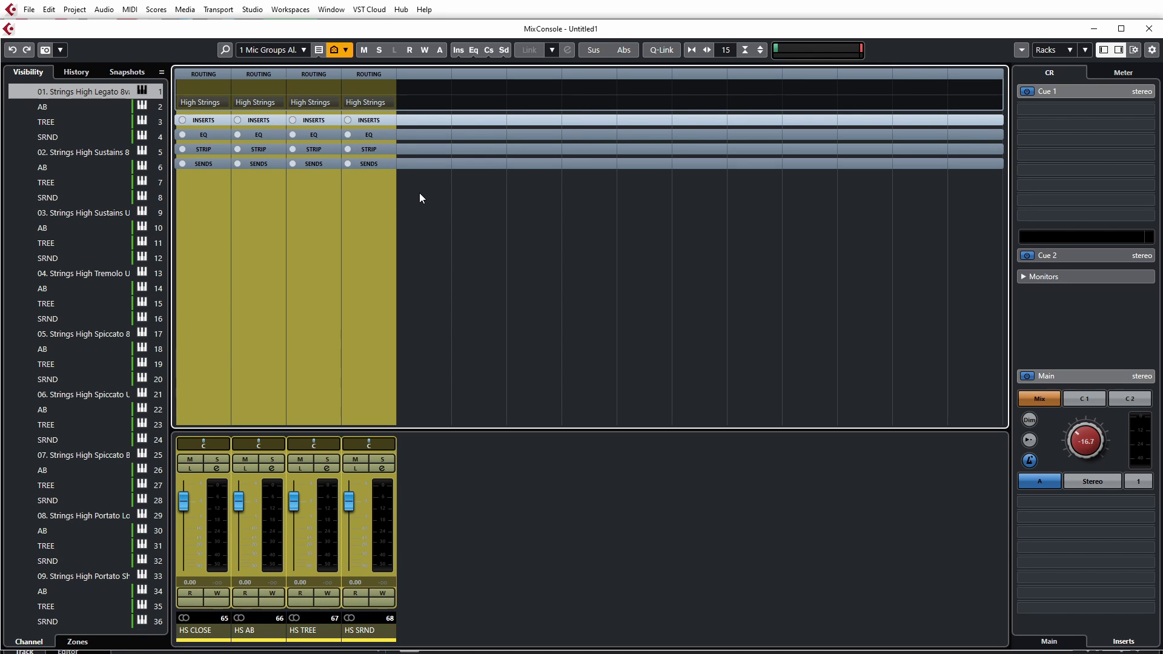
- Close the MixConsole with F3, then select tracks 01–16 and disable them with Disable Track
key("F3")
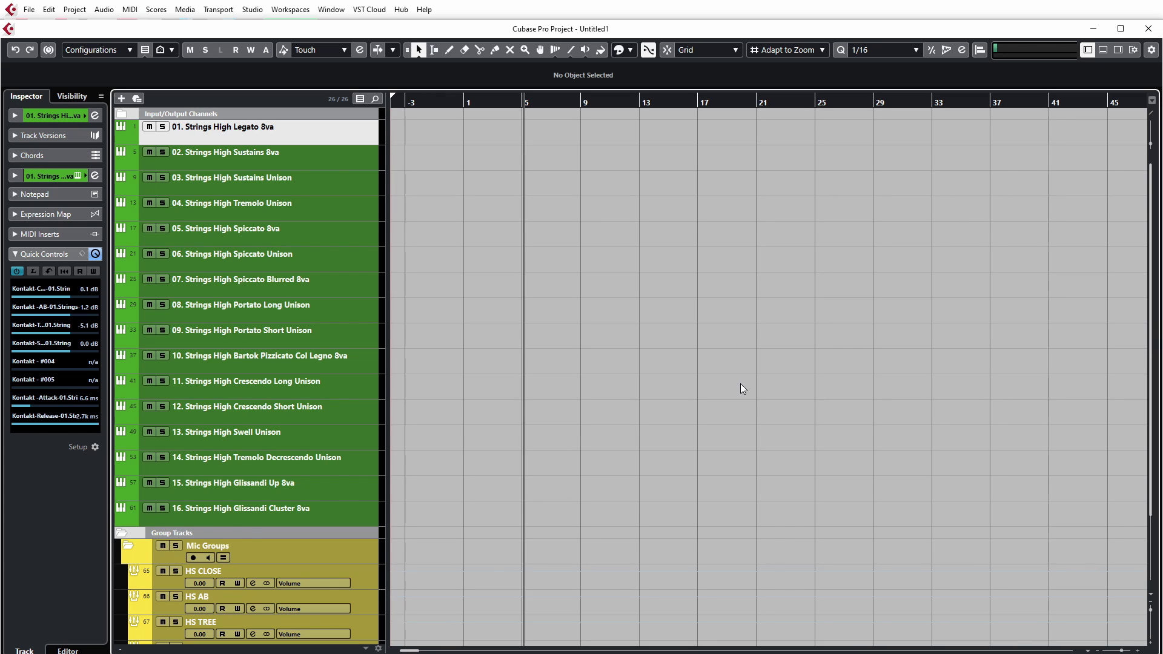
scroll(743, 388, "down", 4)
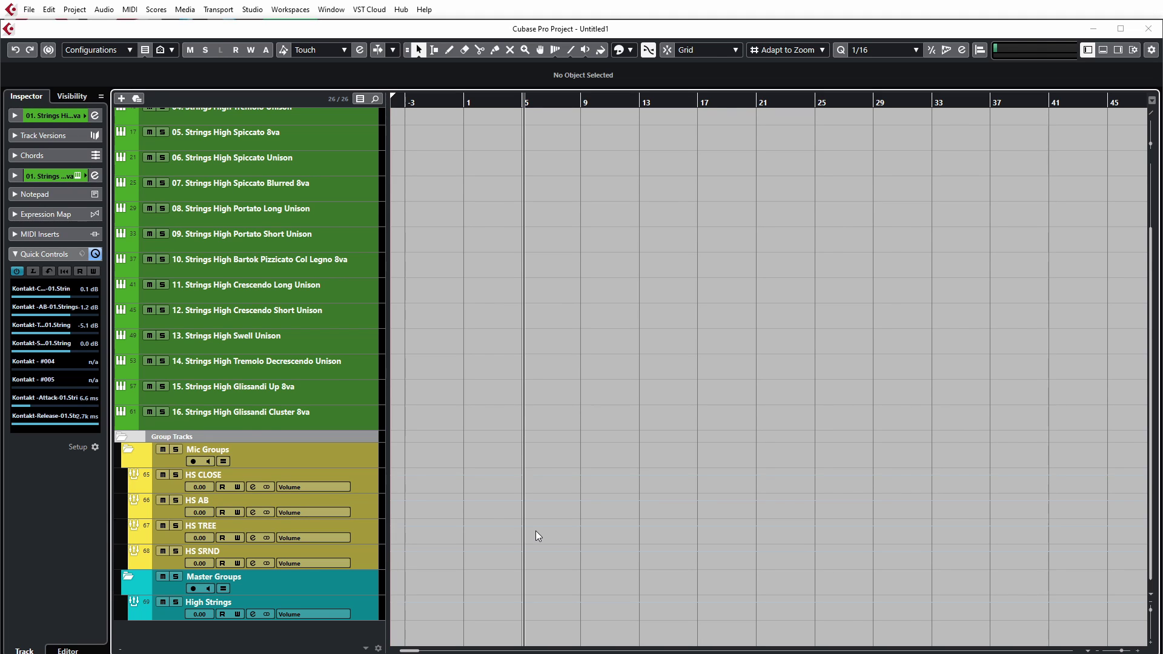
scroll(542, 509, "up", 3)
left_click(354, 139)
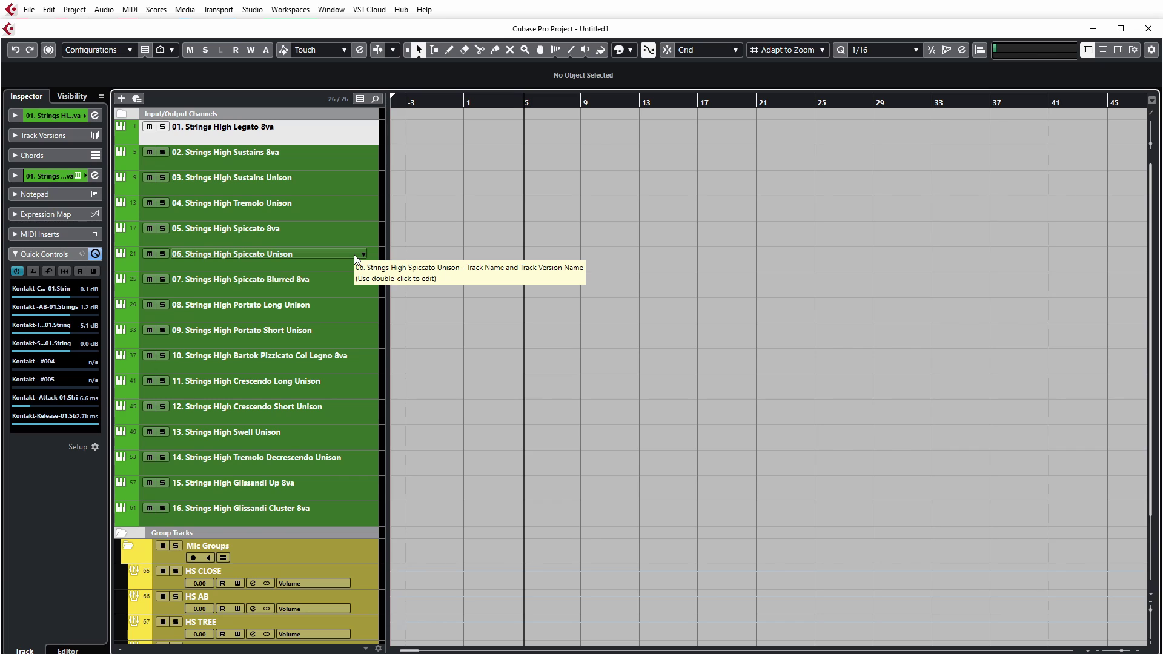
left_click(347, 512, "shift")
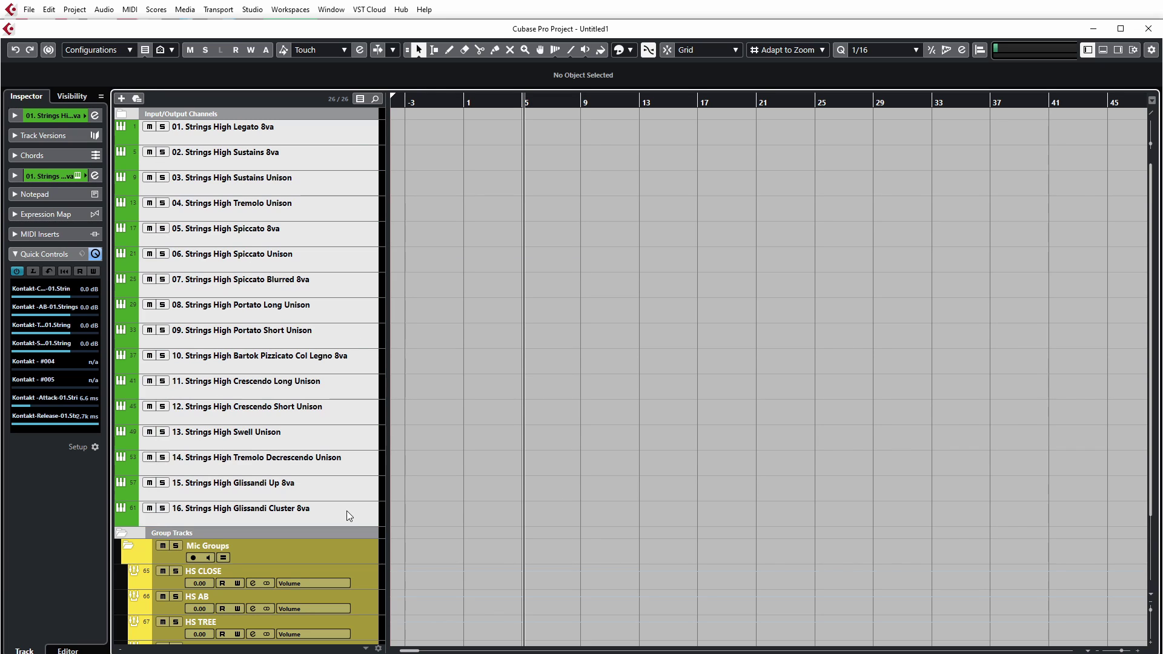
right_click(315, 391)
left_click(428, 601)
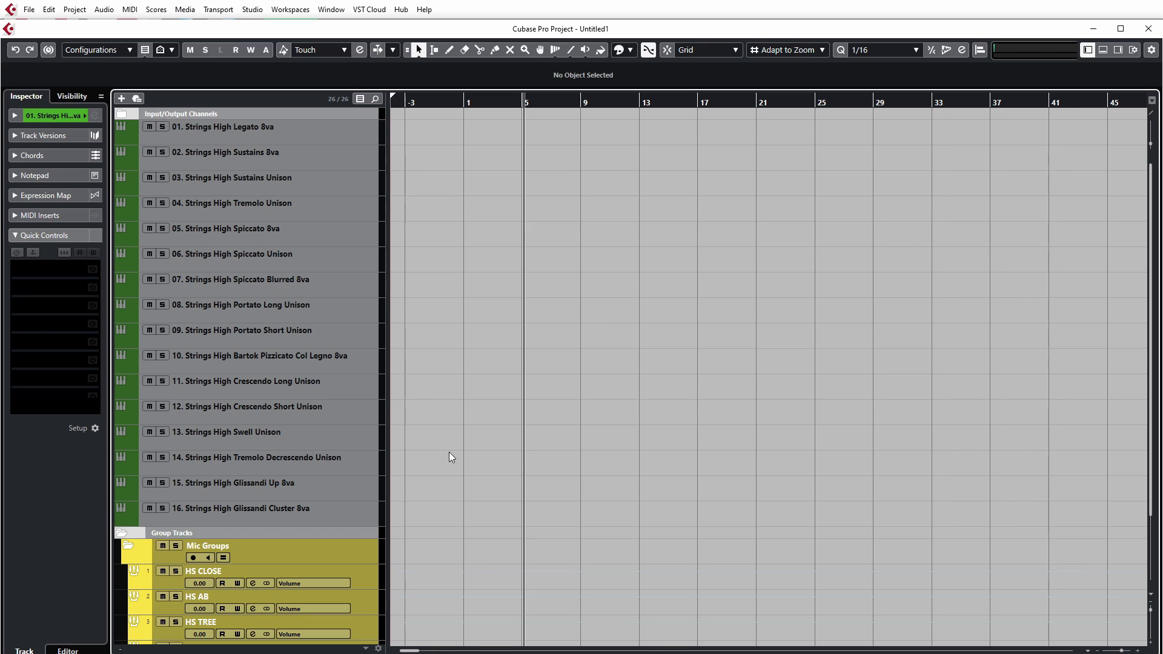
- Select strings tracks 01, 02, 11 and 13 and apply Enable Track to them
scroll(354, 494, "down", 3)
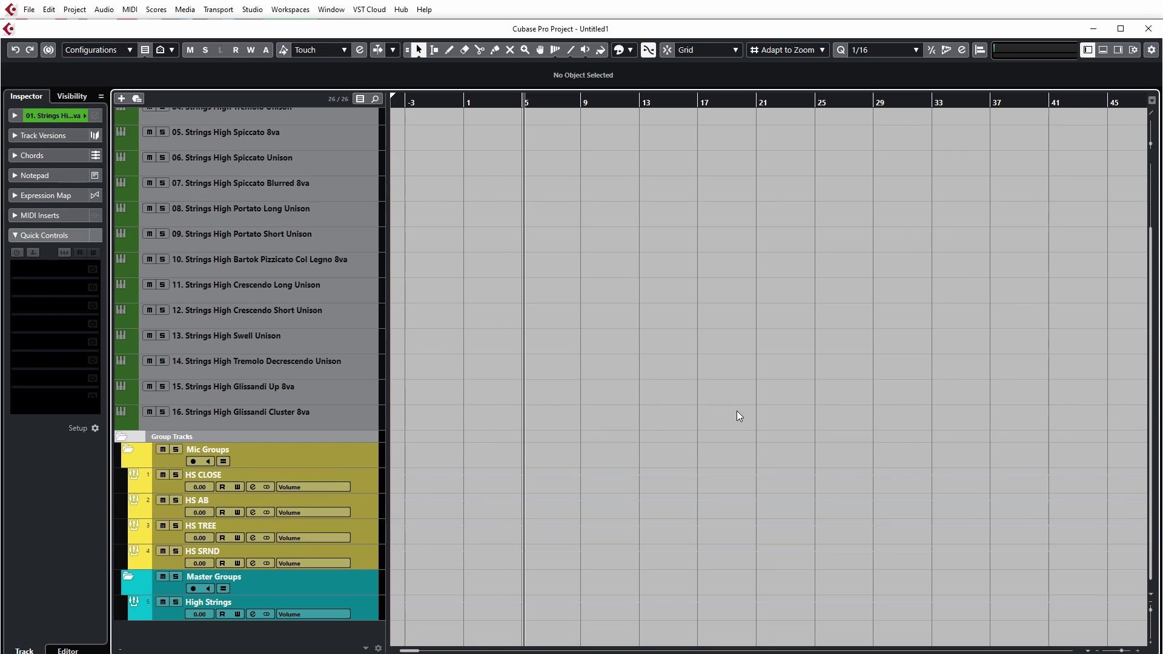
scroll(736, 404, "up", 3)
left_click(377, 262)
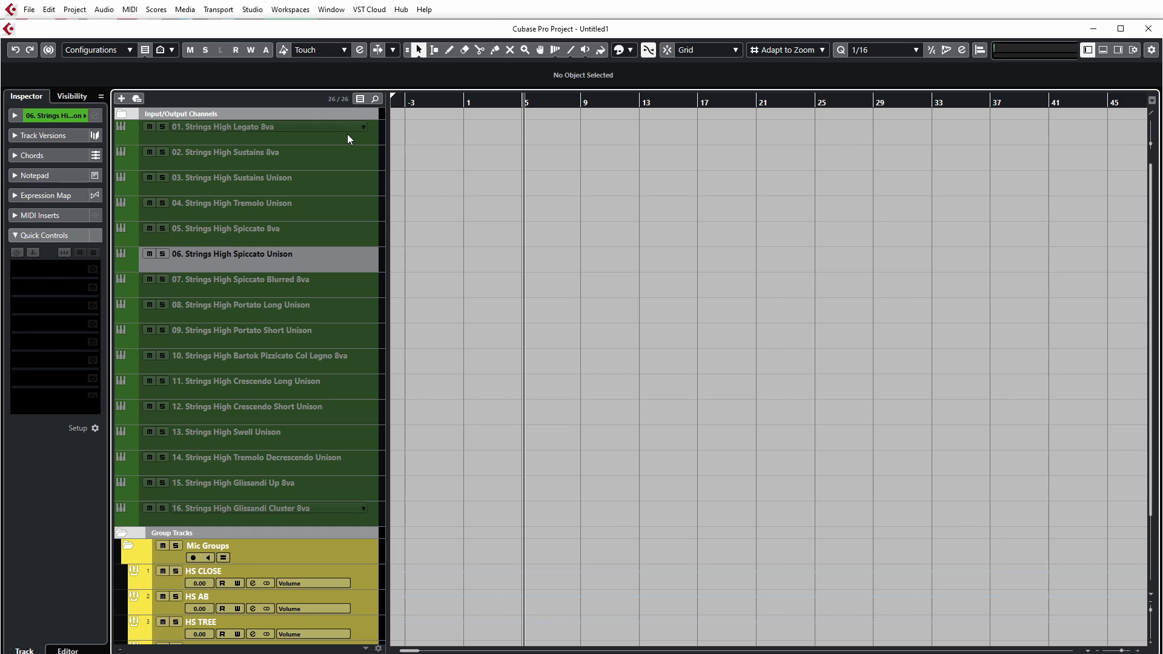
left_click(327, 140)
left_click(321, 162, "shift")
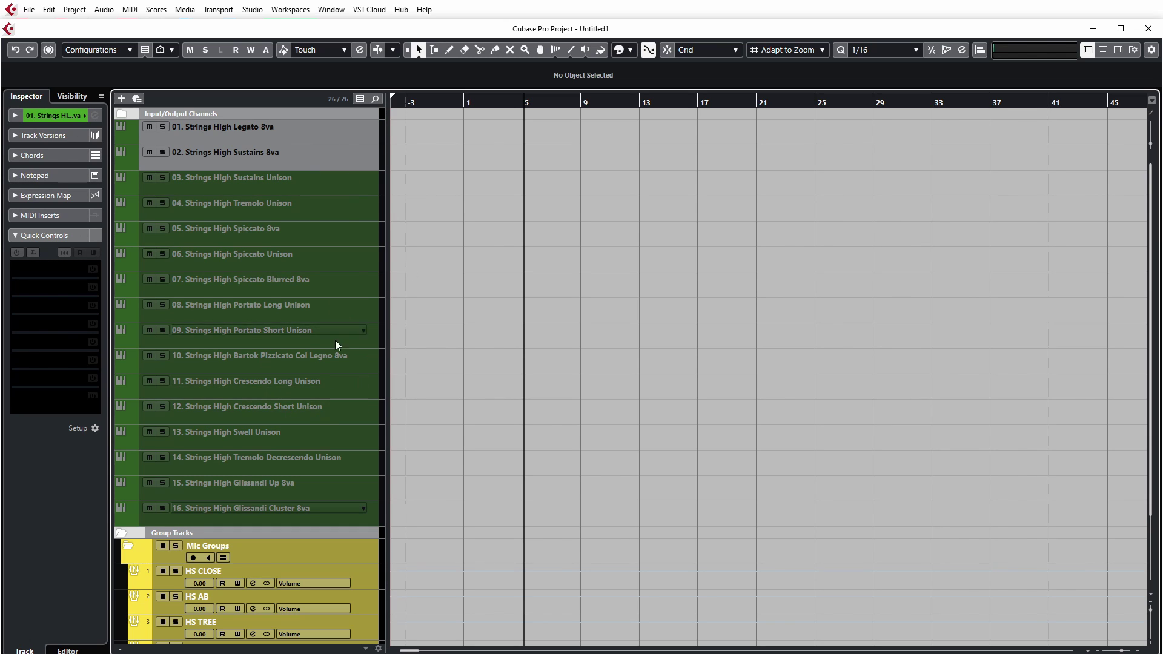
left_click(411, 384, "ctrl")
left_click(418, 441, "ctrl")
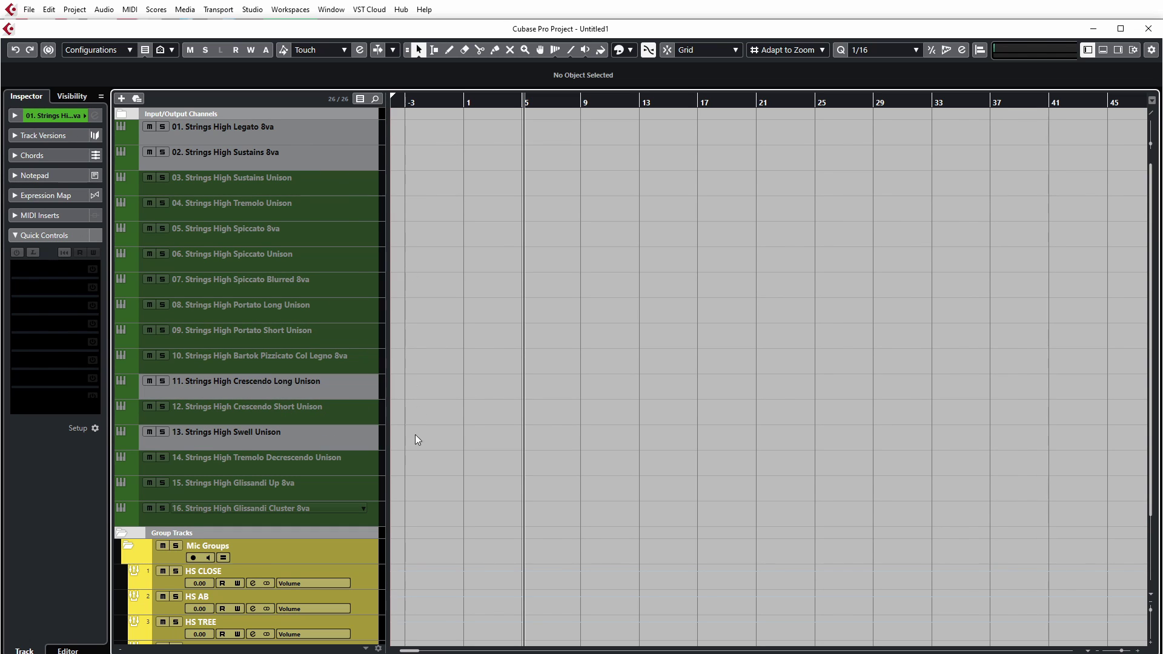
right_click(328, 438)
left_click(580, 615)
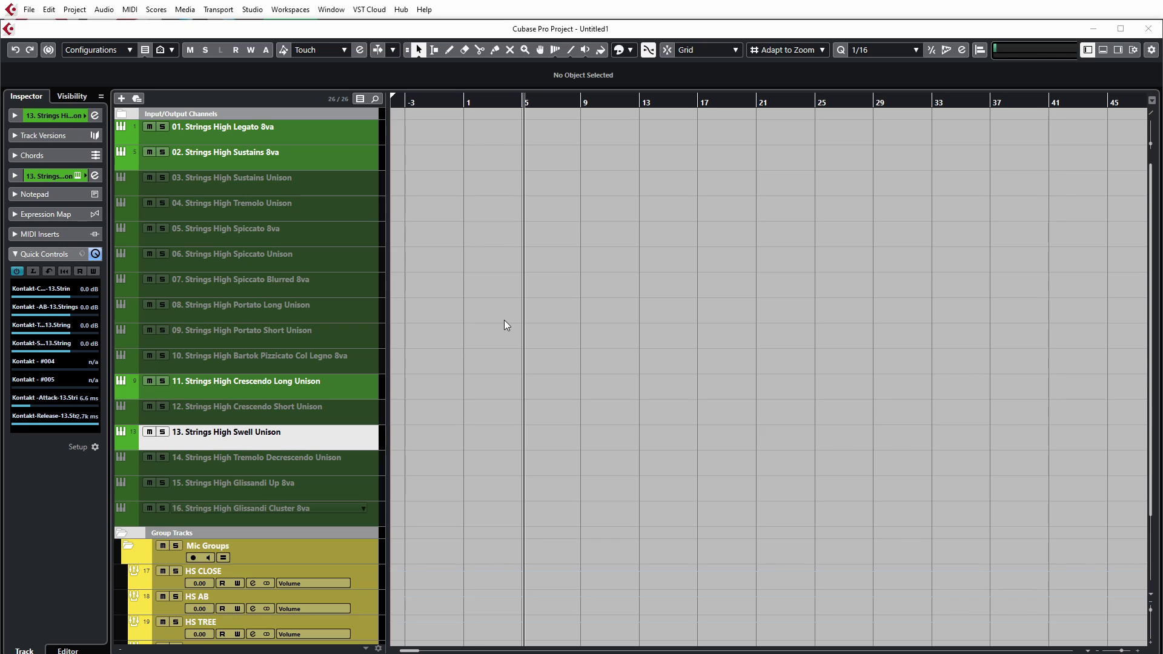
scroll(503, 321, "down", 2)
scroll(502, 330, "up", 2)
left_click(297, 192)
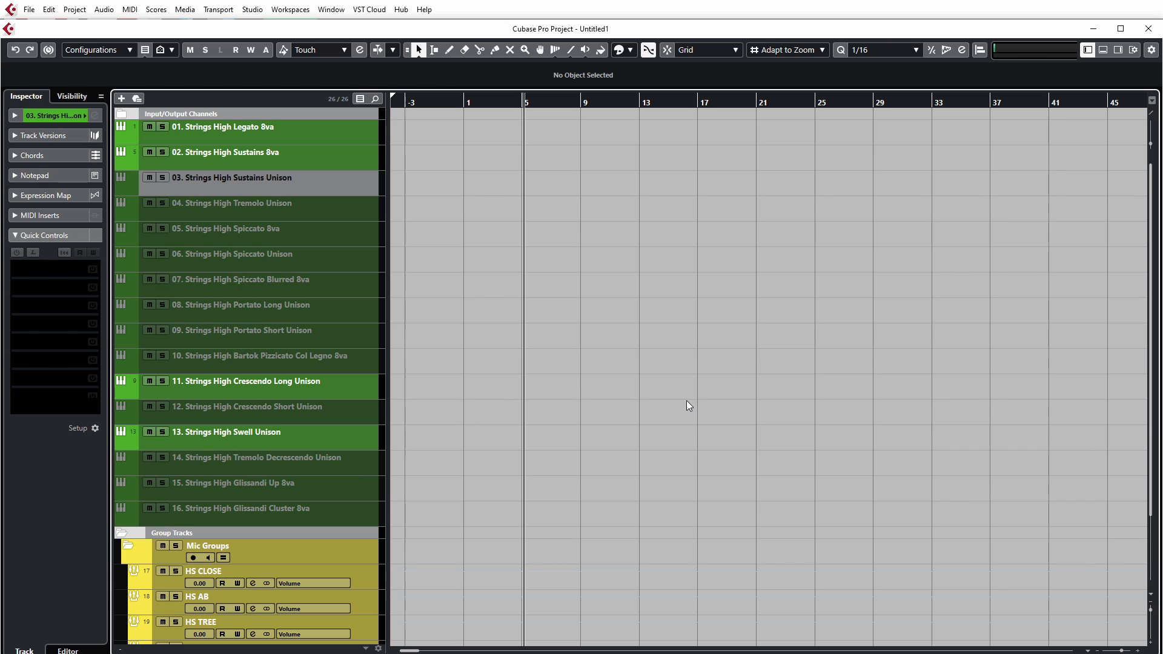
scroll(583, 522, "down", 3)
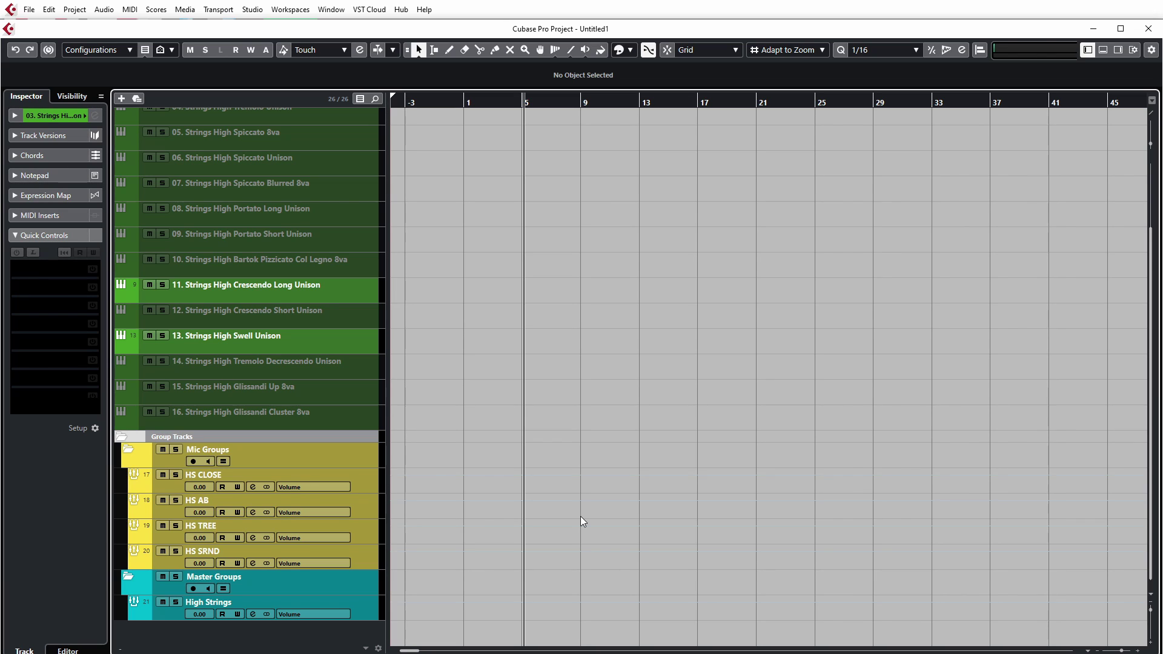
scroll(580, 516, "up", 3)
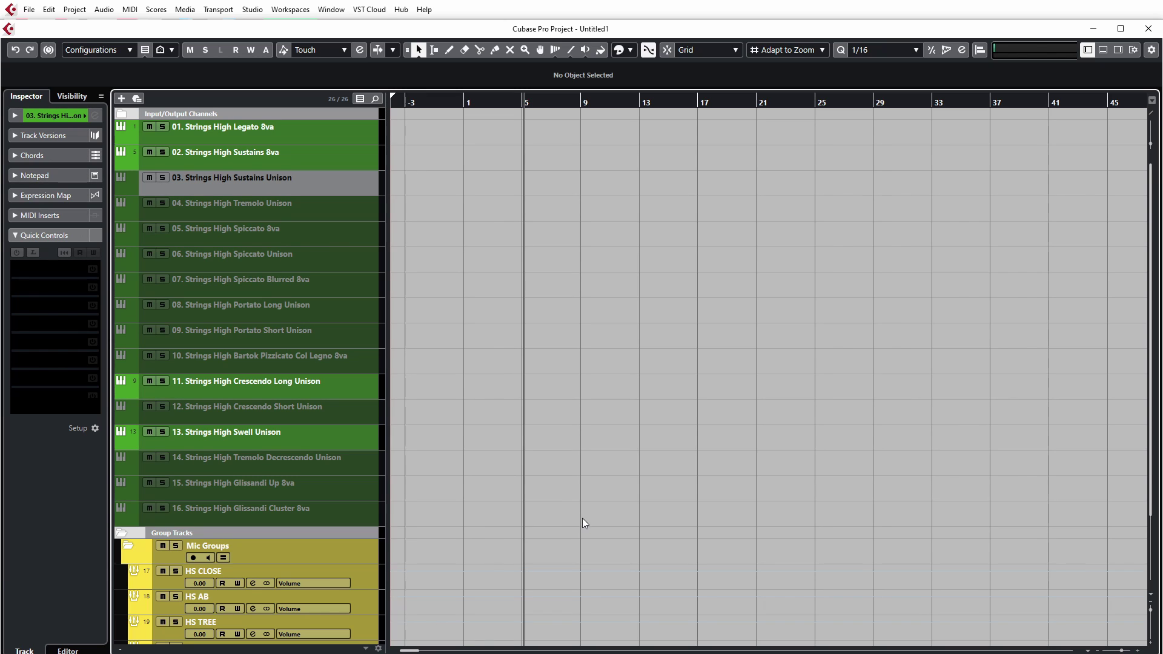
right_click(583, 518)
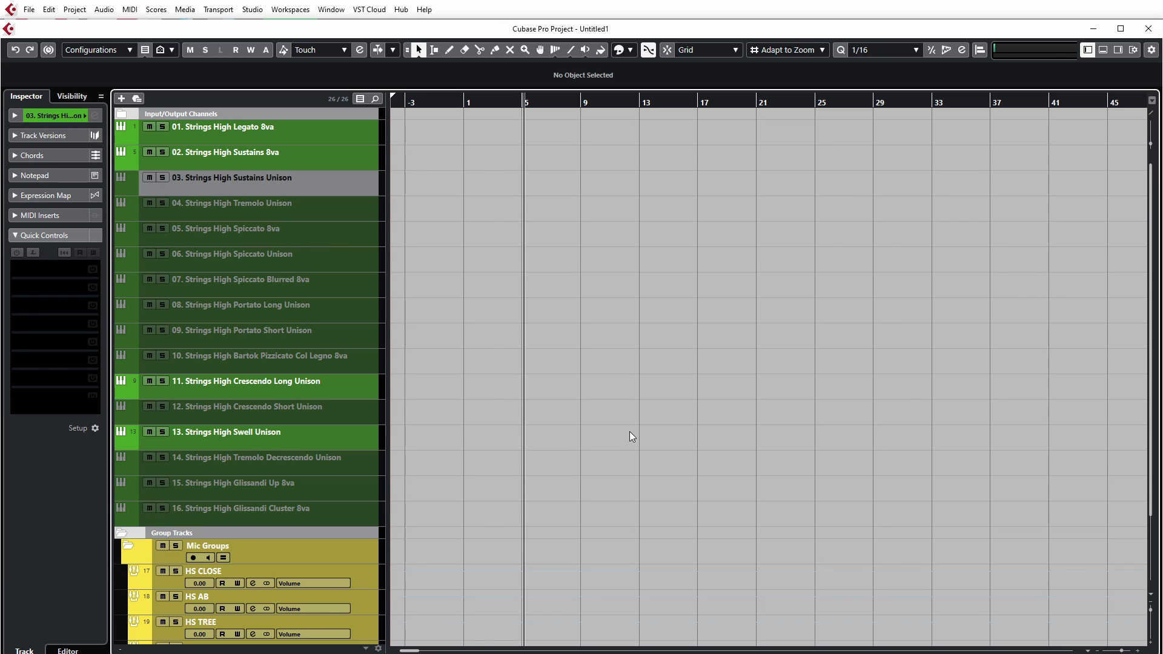